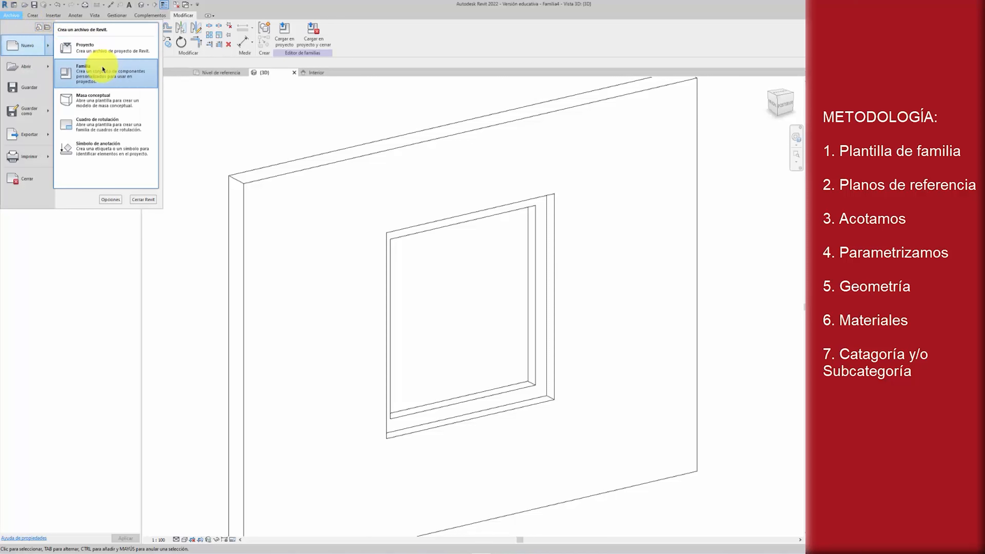
- Preview the metric window templates and create a new family from the Modelo genérico métrico.rft template
{"action": "left_click", "coordinate": [99, 72]}
{"action": "left_click", "coordinate": [399, 278]}
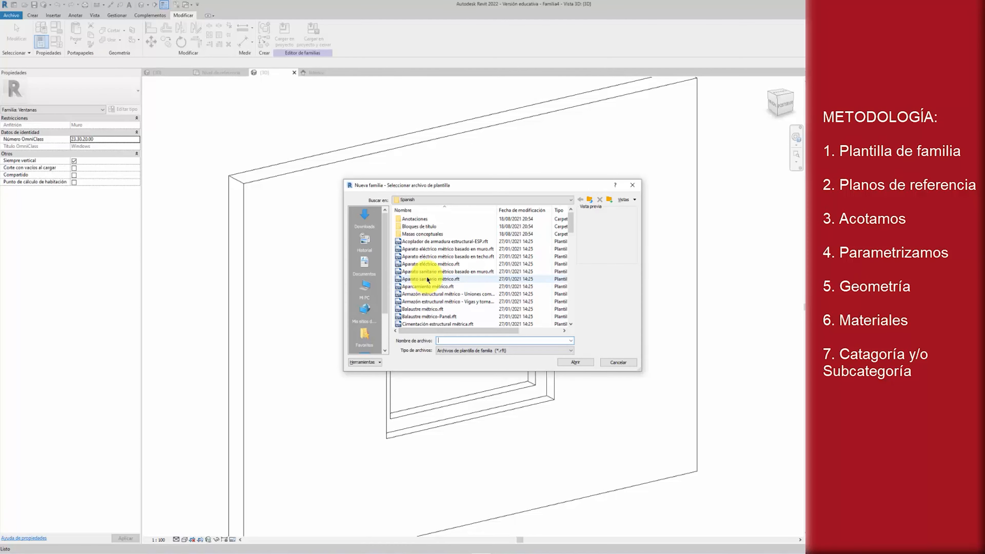
{"action": "key", "text": "v"}
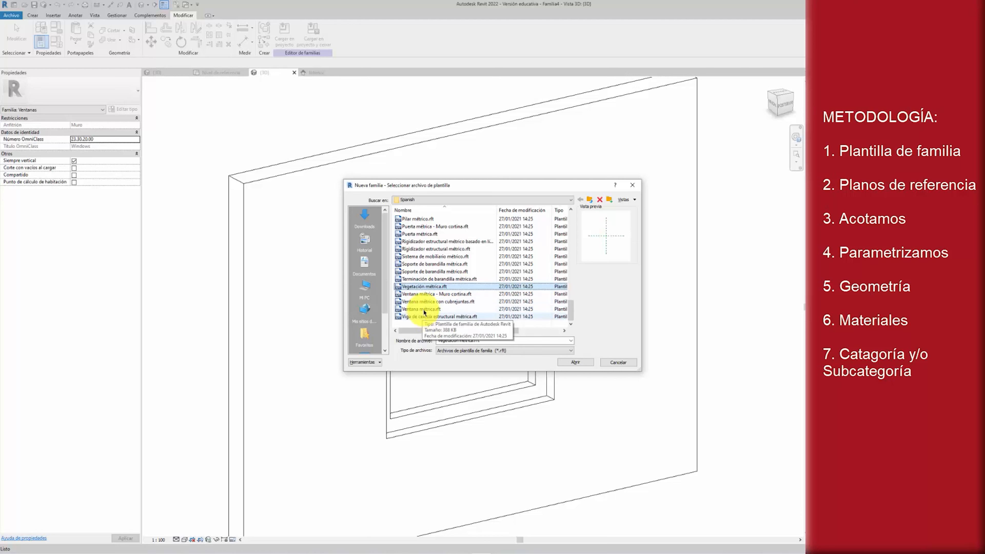
{"action": "left_click", "coordinate": [424, 302]}
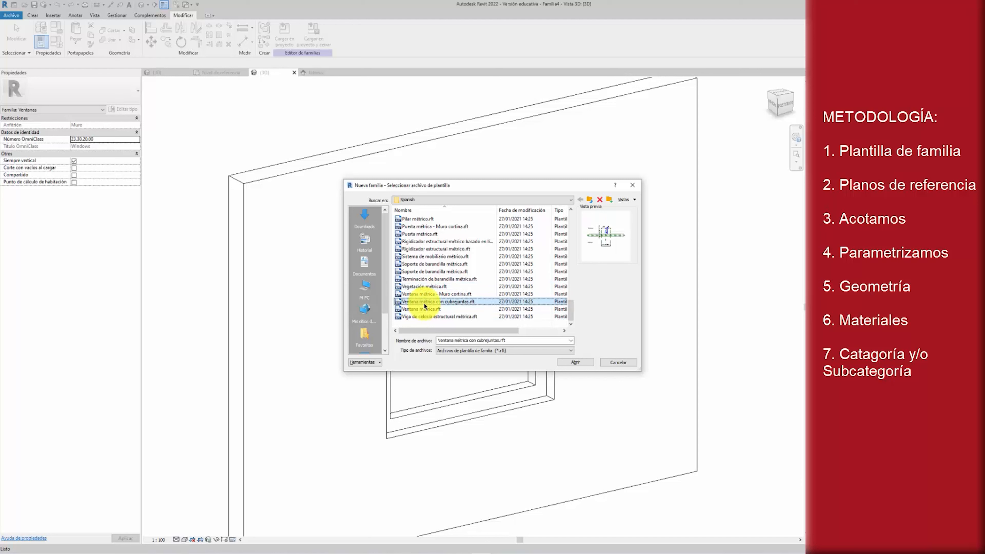
{"action": "left_click", "coordinate": [423, 296]}
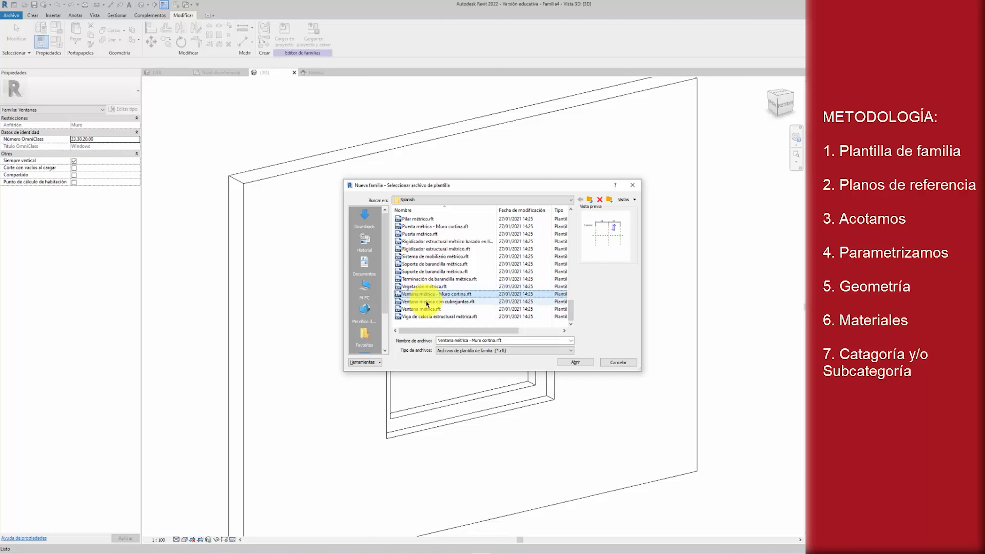
{"action": "left_click", "coordinate": [429, 302]}
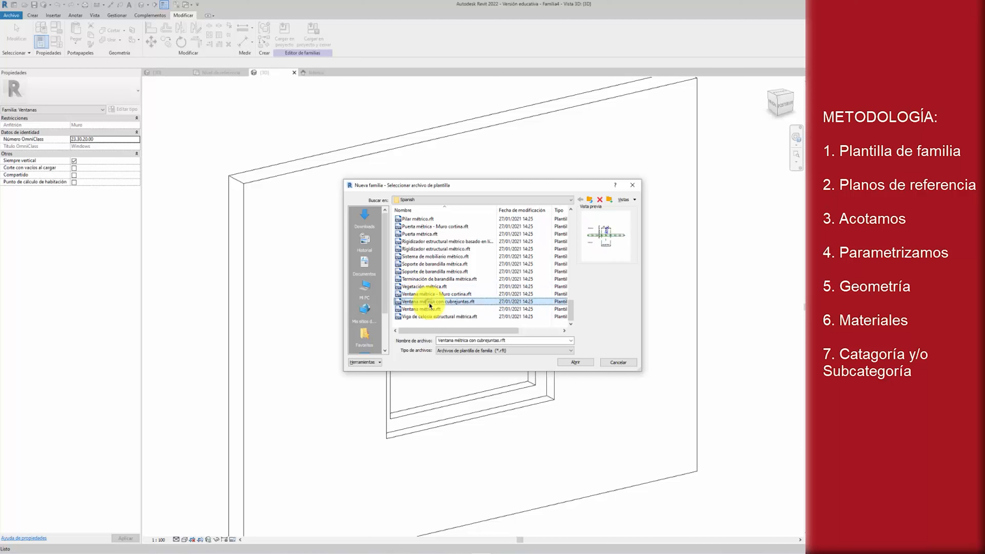
{"action": "scroll", "coordinate": [431, 302], "scroll_direction": "up", "scroll_amount": 10}
{"action": "scroll", "coordinate": [434, 267], "scroll_direction": "down", "scroll_amount": 2}
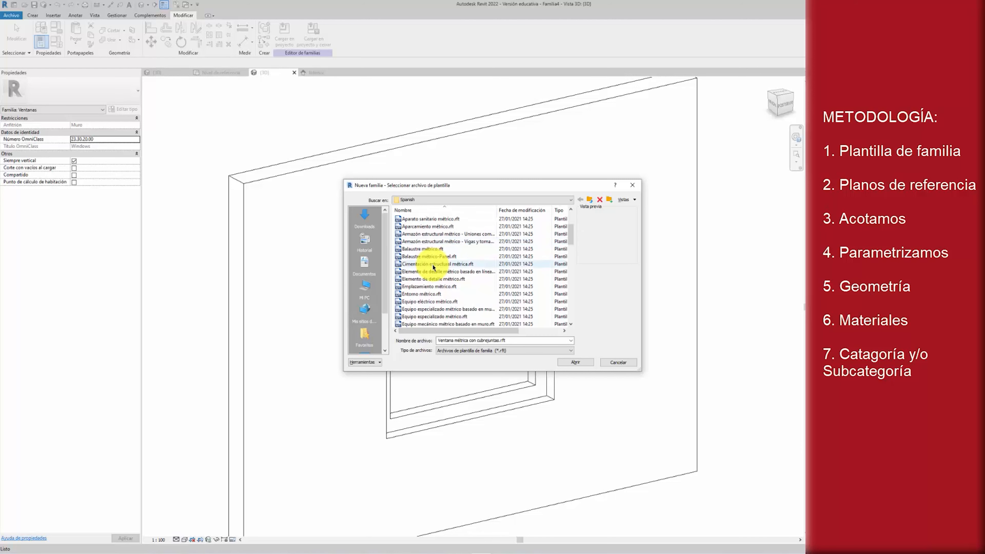
{"action": "key", "text": "m"}
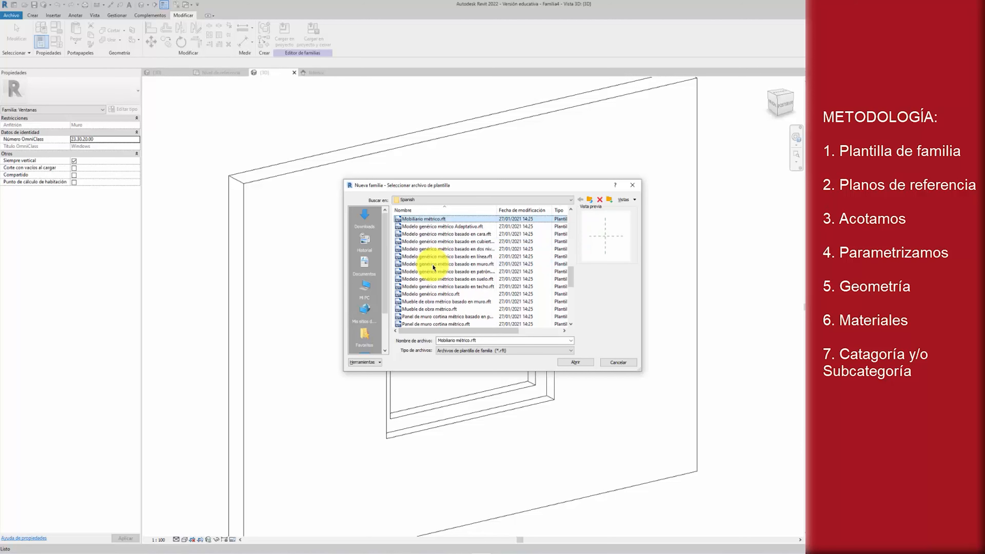
{"action": "left_click", "coordinate": [446, 295]}
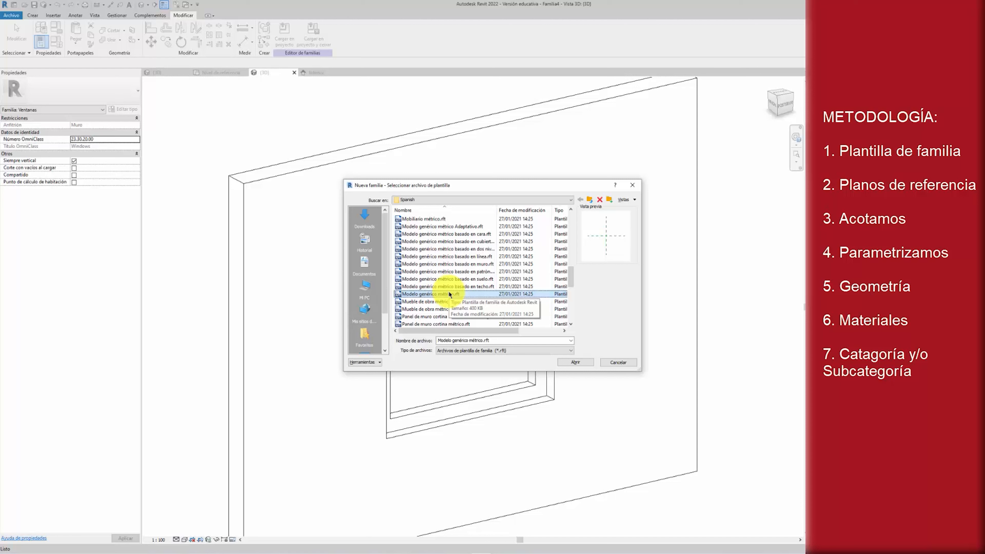
{"action": "left_click", "coordinate": [576, 364]}
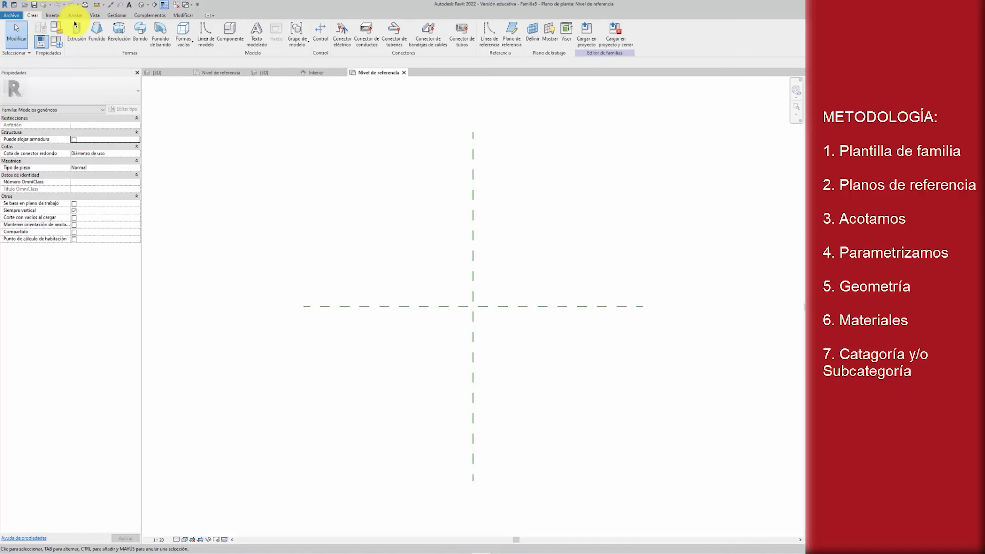
- Draw a horizontal reference plane about 145 mm above the centre, and vertical ones about 877 mm left and 1100 mm right of it
{"action": "left_click", "coordinate": [518, 38]}
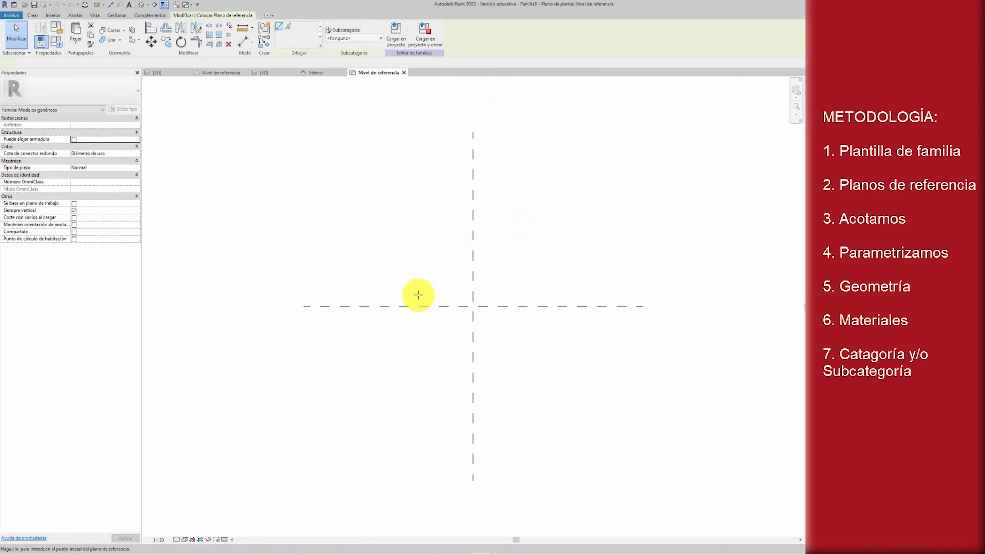
{"action": "left_click", "coordinate": [375, 293]}
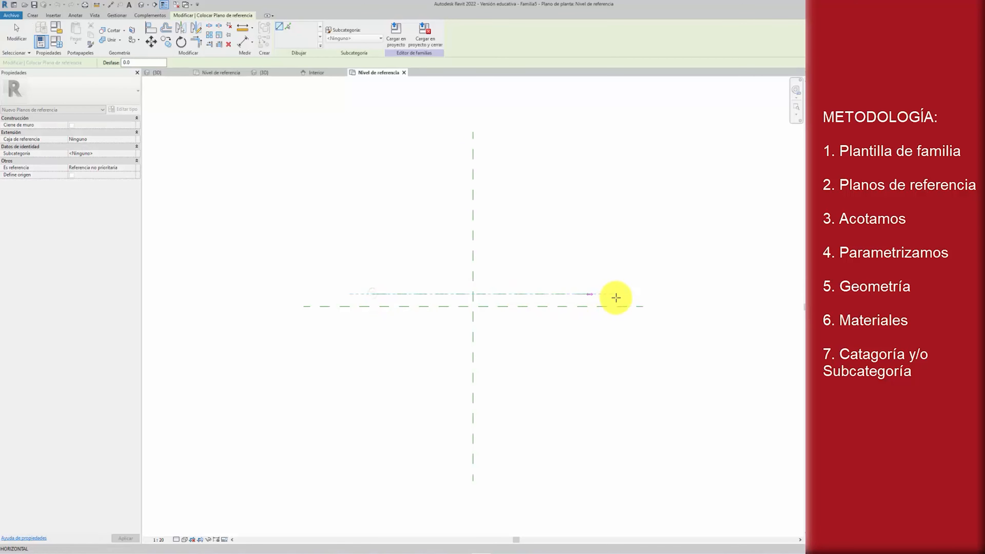
{"action": "left_click", "coordinate": [624, 295]}
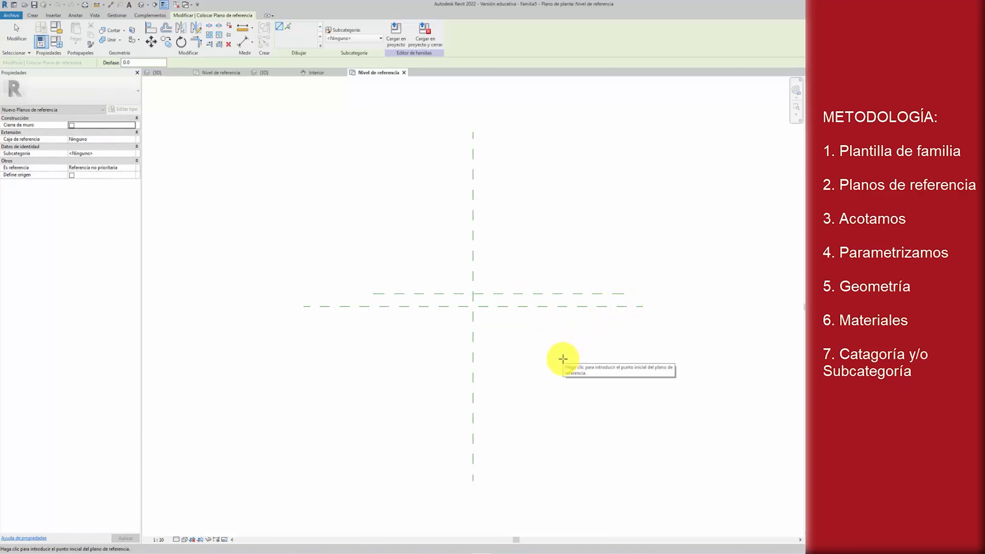
{"action": "left_click", "coordinate": [398, 221]}
{"action": "left_click", "coordinate": [397, 379]}
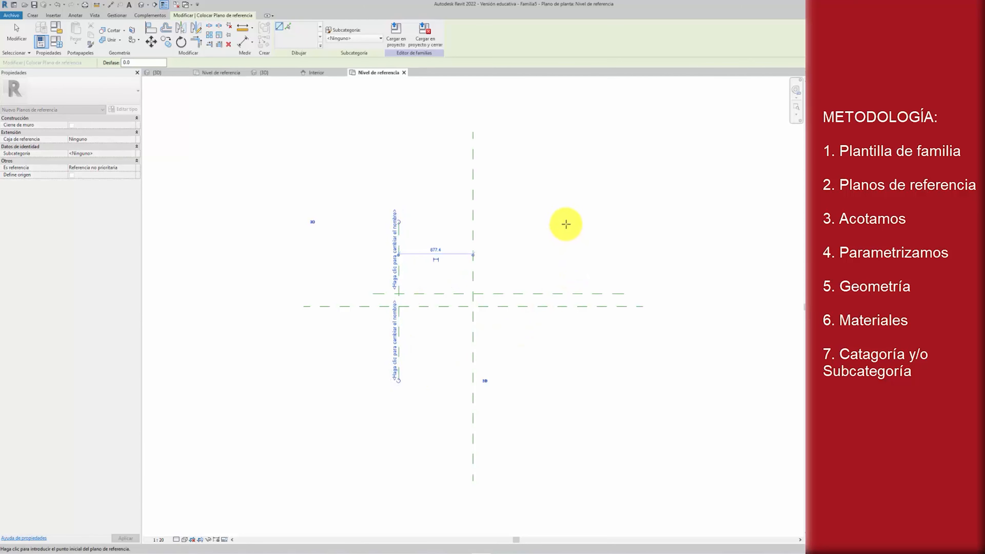
{"action": "left_click", "coordinate": [565, 222]}
{"action": "left_click", "coordinate": [565, 394]}
{"action": "key", "text": "Escape"}
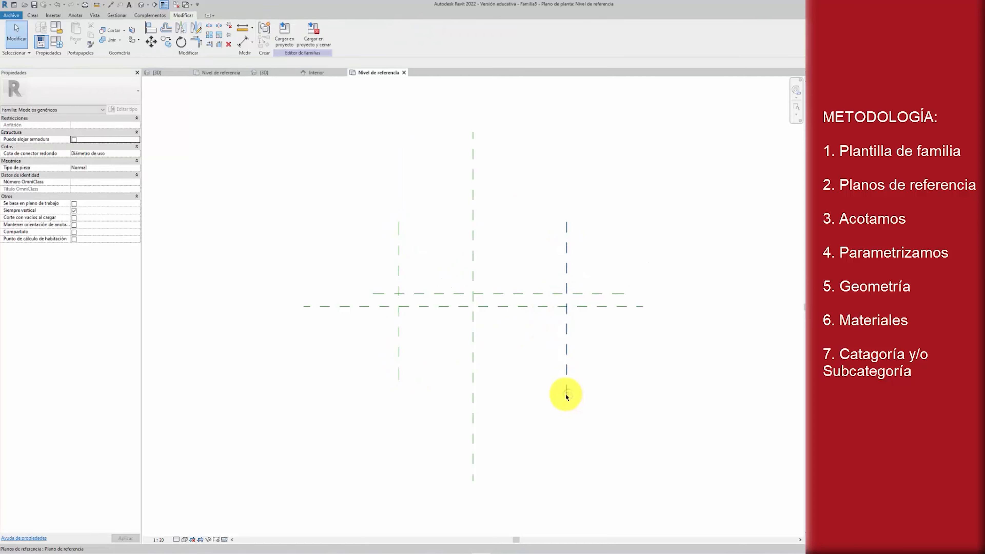
- Dimension the three vertical reference planes in one aligned chain above them and make its segments equal (EQ)
{"action": "key", "text": "d"}
{"action": "key", "text": "i"}
{"action": "left_click", "coordinate": [399, 243]}
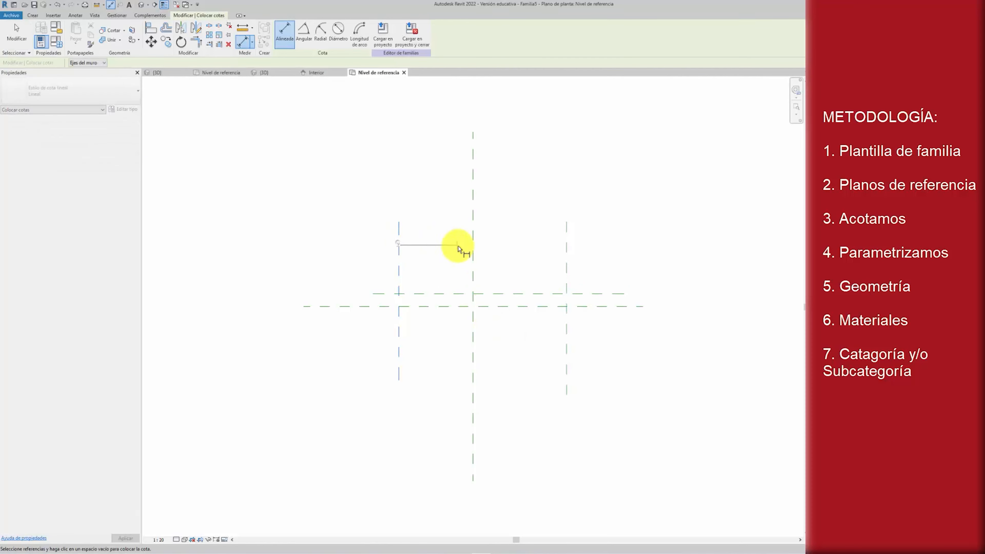
{"action": "left_click", "coordinate": [473, 250]}
{"action": "left_click", "coordinate": [566, 247]}
{"action": "left_click", "coordinate": [559, 197]}
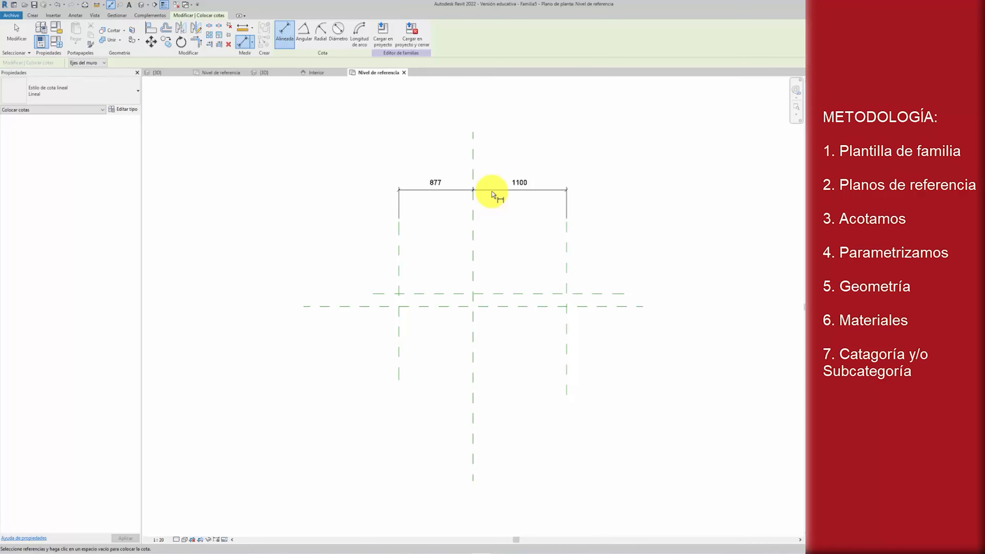
{"action": "key", "text": "Escape"}
{"action": "key", "text": "Escape"}
{"action": "left_click", "coordinate": [481, 171]}
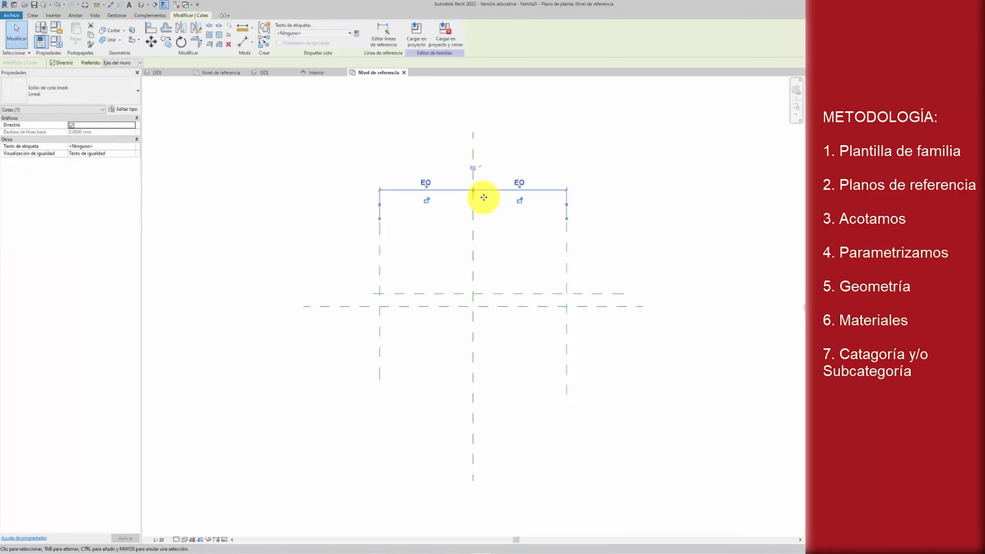
- Examine the properties of the two centre reference planes and of the horizontal plane above the centre
{"action": "left_click", "coordinate": [474, 248]}
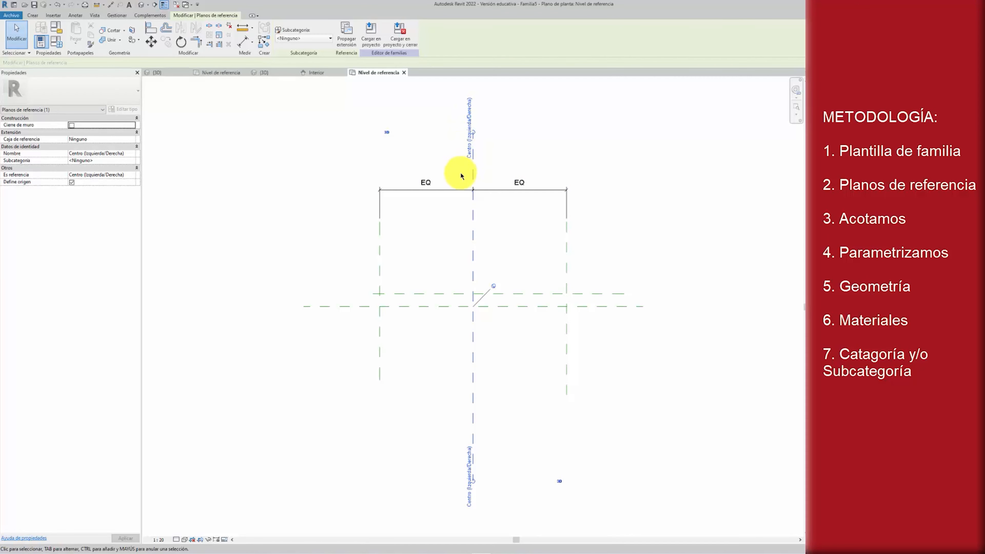
{"action": "left_click", "coordinate": [603, 306]}
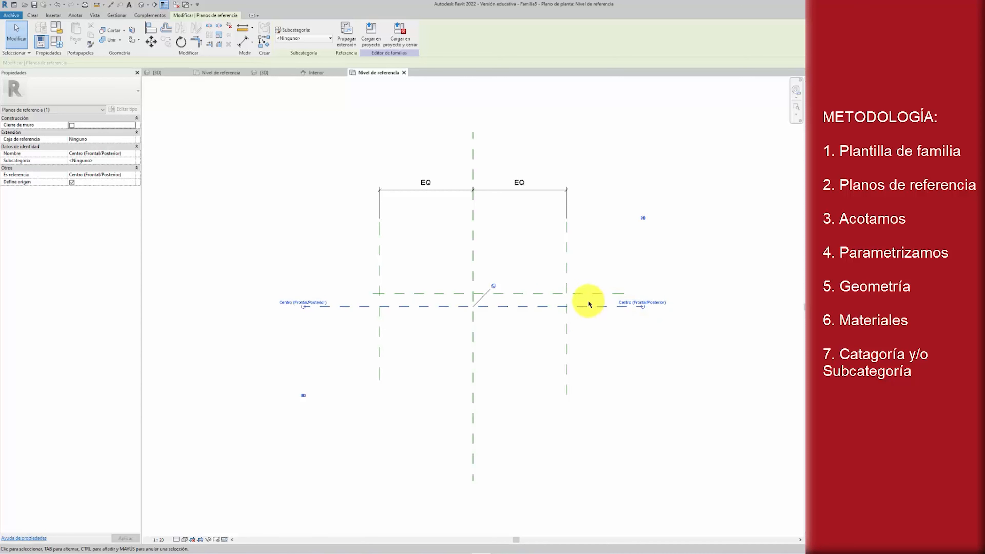
{"action": "left_click", "coordinate": [601, 295]}
{"action": "left_click", "coordinate": [588, 345]}
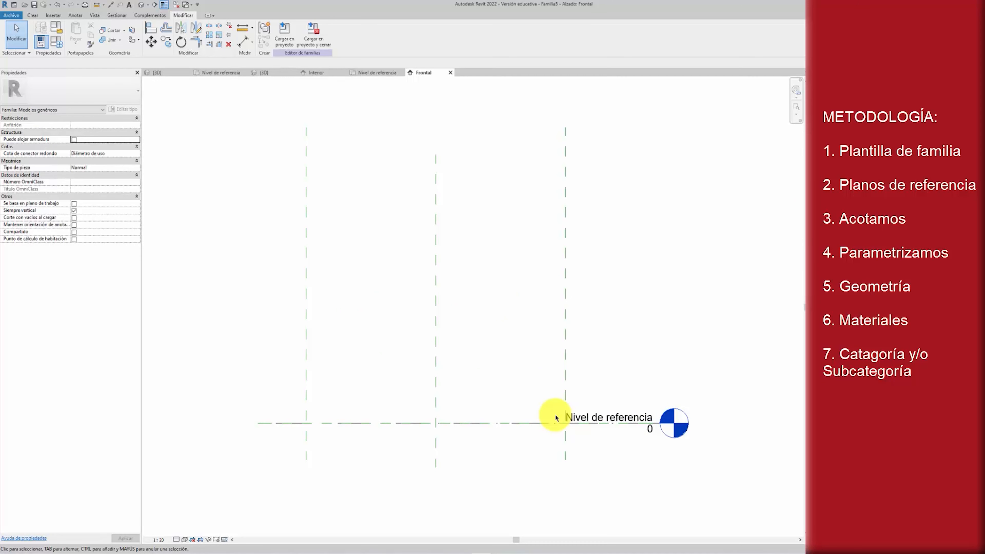
- In the front elevation, draw a horizontal reference plane about 2046 mm above the reference level and another about 1360 mm below that plane
{"action": "key", "text": "r"}
{"action": "key", "text": "p"}
{"action": "left_click", "coordinate": [255, 175]}
{"action": "left_click", "coordinate": [634, 175]}
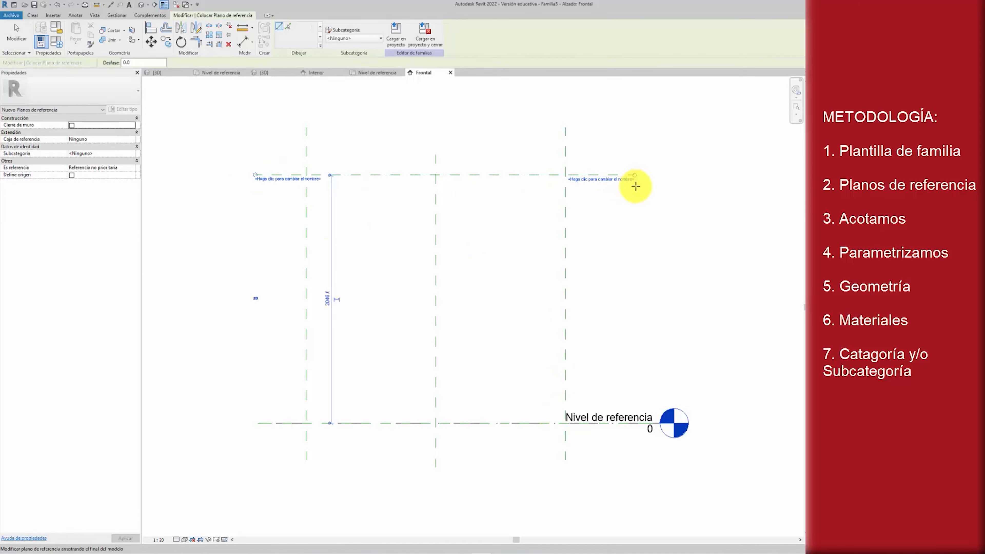
{"action": "key", "text": "Escape"}
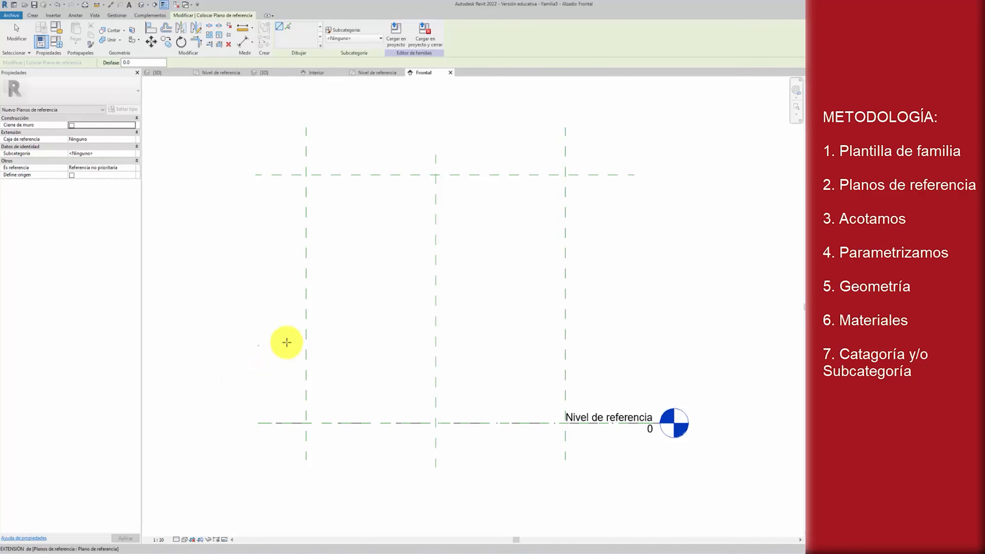
{"action": "left_click", "coordinate": [646, 340]}
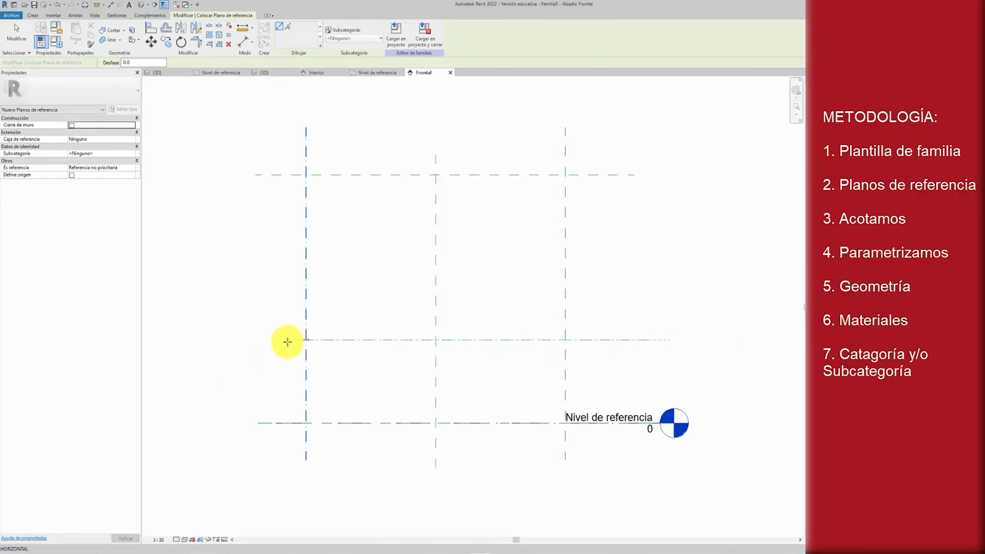
{"action": "left_click", "coordinate": [247, 339]}
{"action": "key", "text": "Escape"}
{"action": "key", "text": "Escape"}
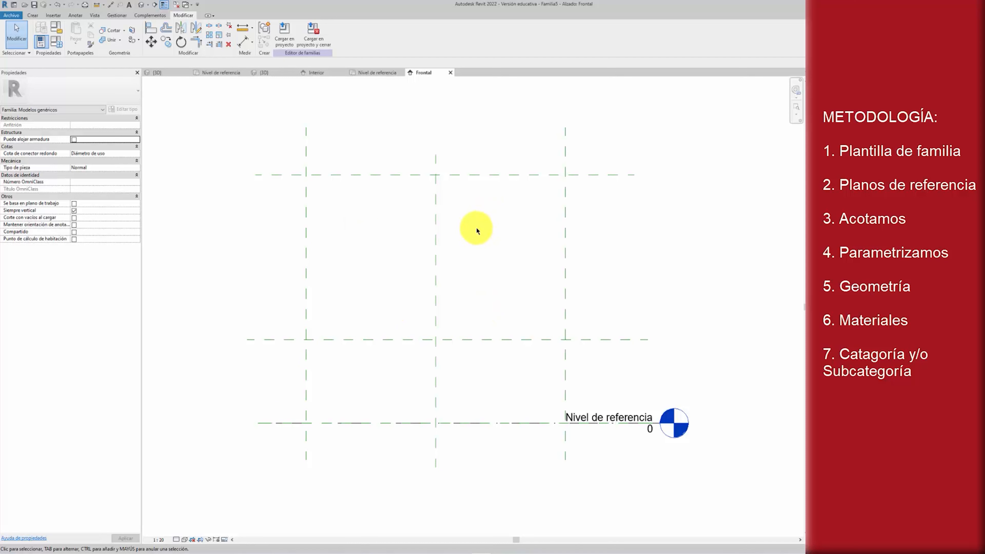
- In the Nivel de referencia plan, dimension the distance between the two horizontal reference planes near their right end
{"action": "left_click", "coordinate": [368, 72]}
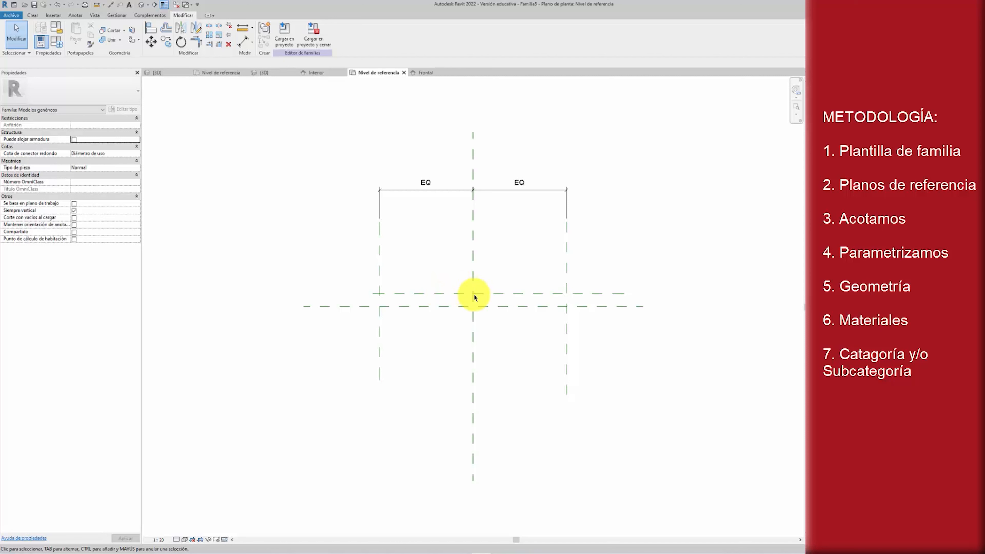
{"action": "key", "text": "d"}
{"action": "key", "text": "i"}
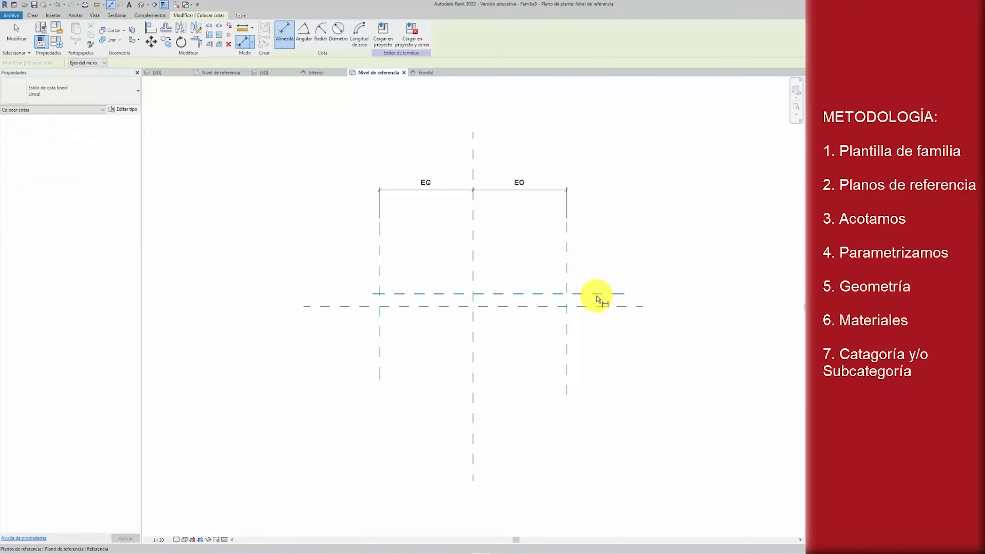
{"action": "left_click", "coordinate": [595, 294]}
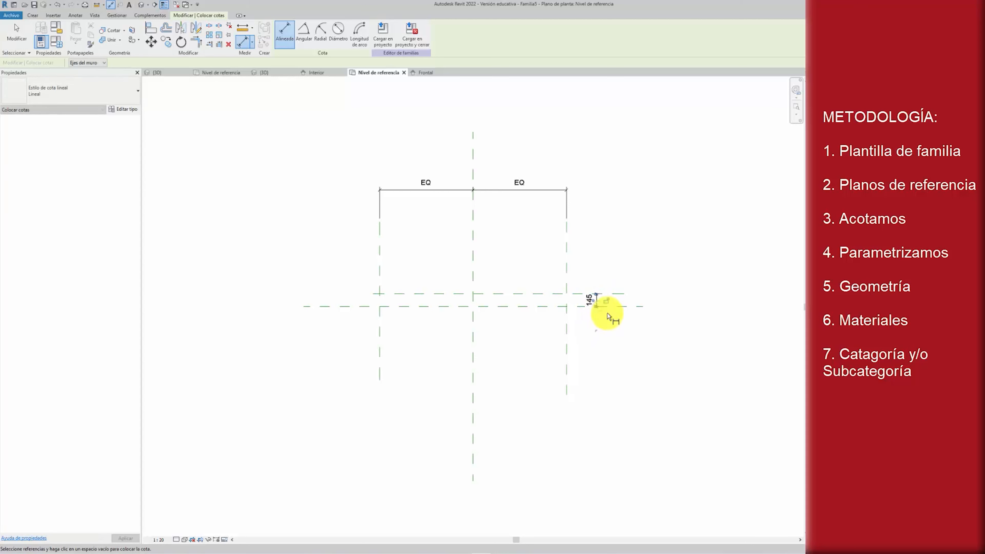
- In the front elevation, make the two segments of the lower chain dimension across the vertical planes equal (EQ)
{"action": "left_click", "coordinate": [433, 74]}
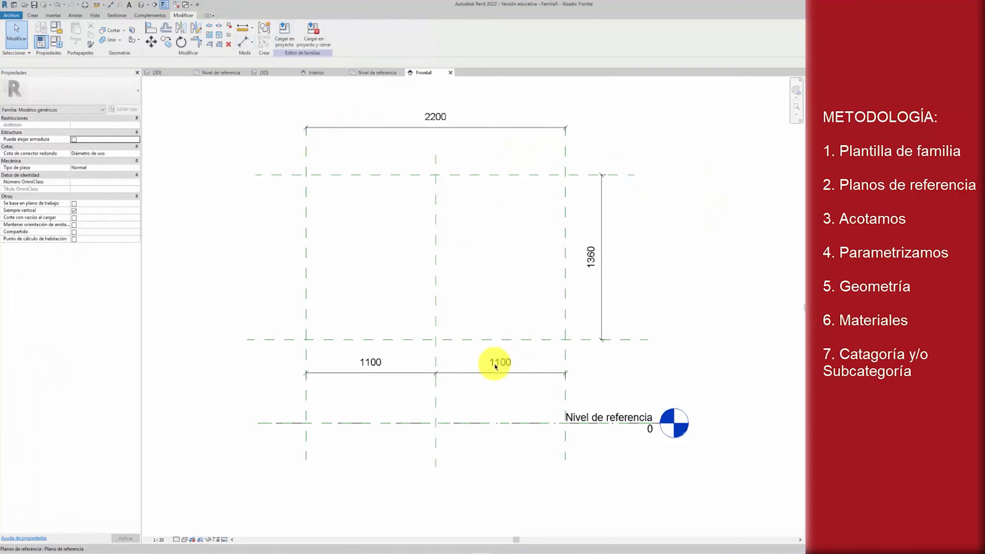
{"action": "left_click", "coordinate": [450, 374]}
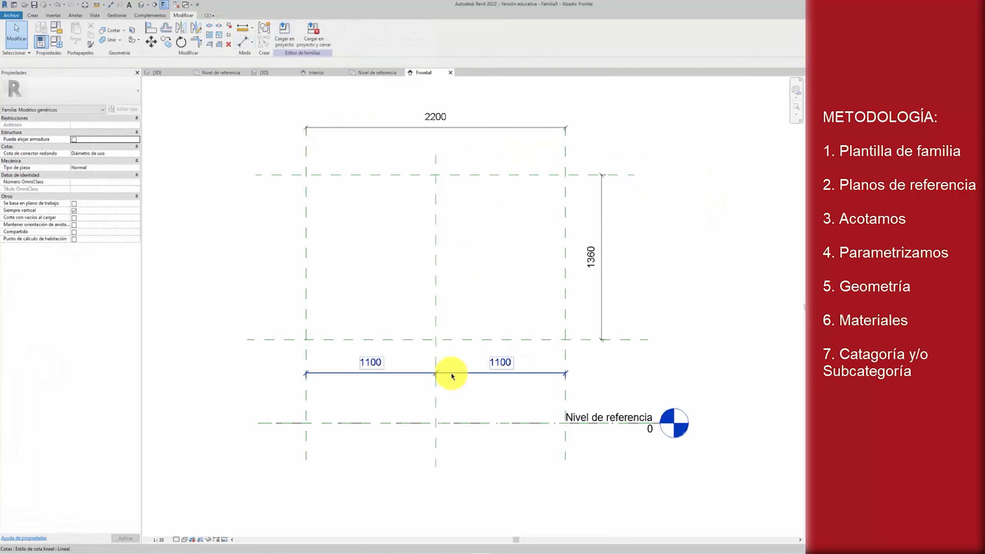
{"action": "left_click", "coordinate": [434, 404]}
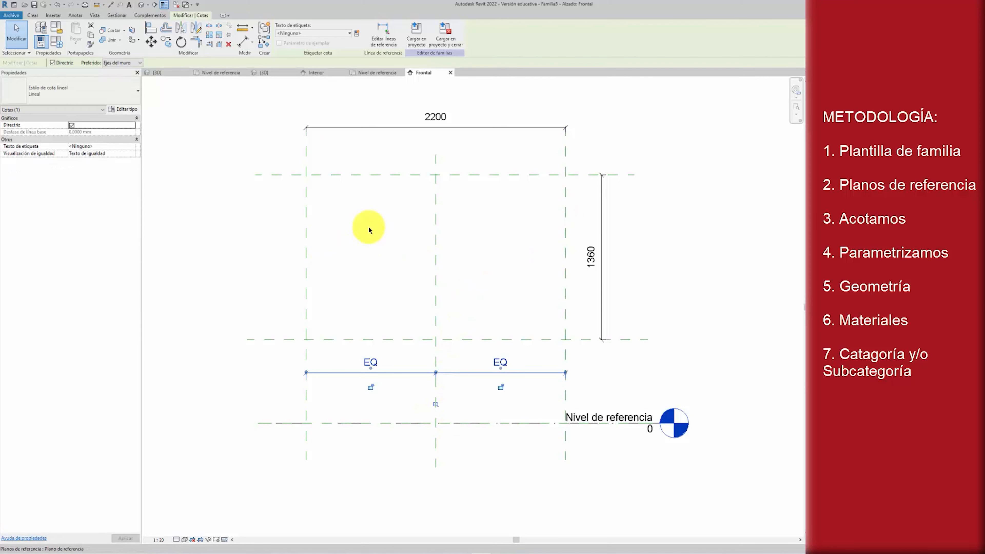
- Check the vertical centre reference plane in the front elevation and review the dimensions in the Nivel de referencia plan
{"action": "left_click", "coordinate": [435, 211]}
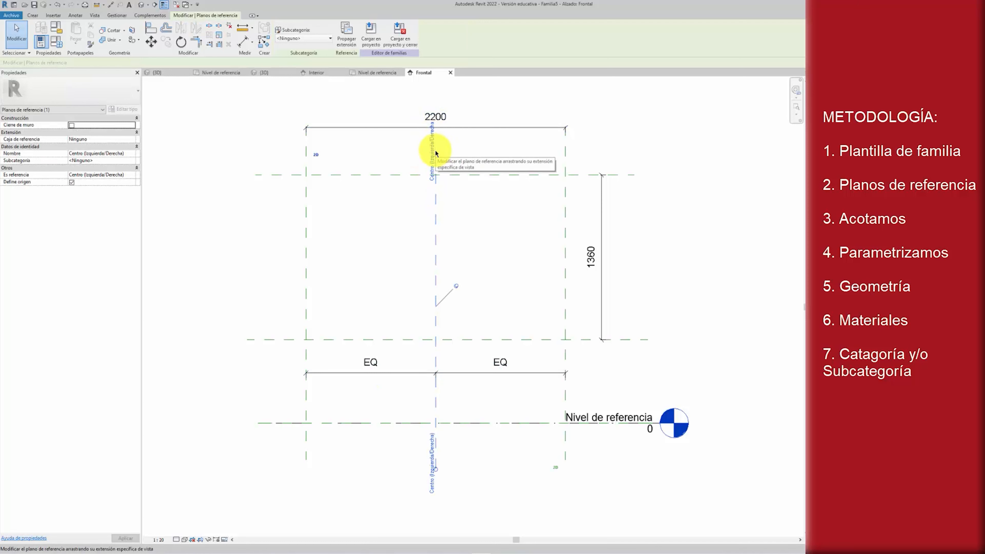
{"action": "left_click", "coordinate": [500, 199]}
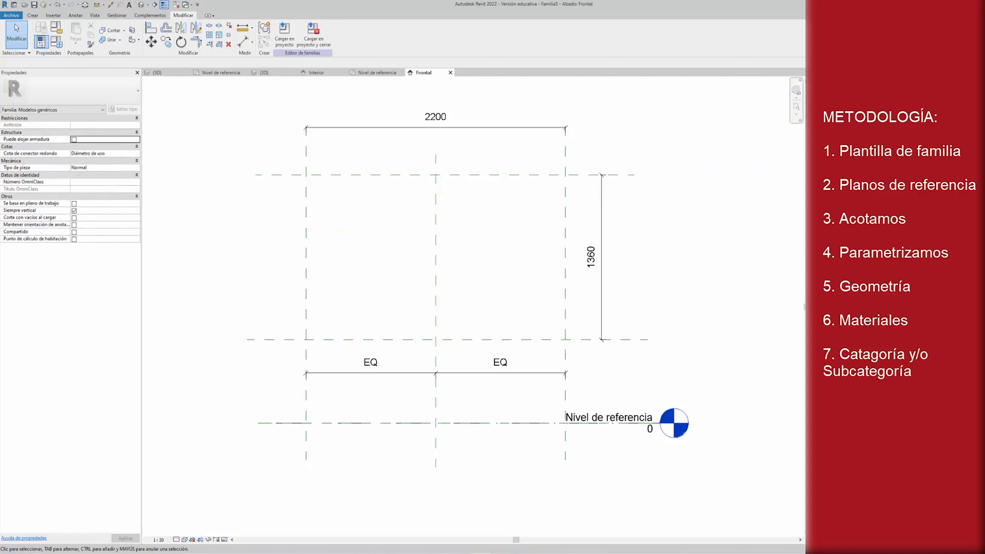
{"action": "double_click", "coordinate": [841, 110]}
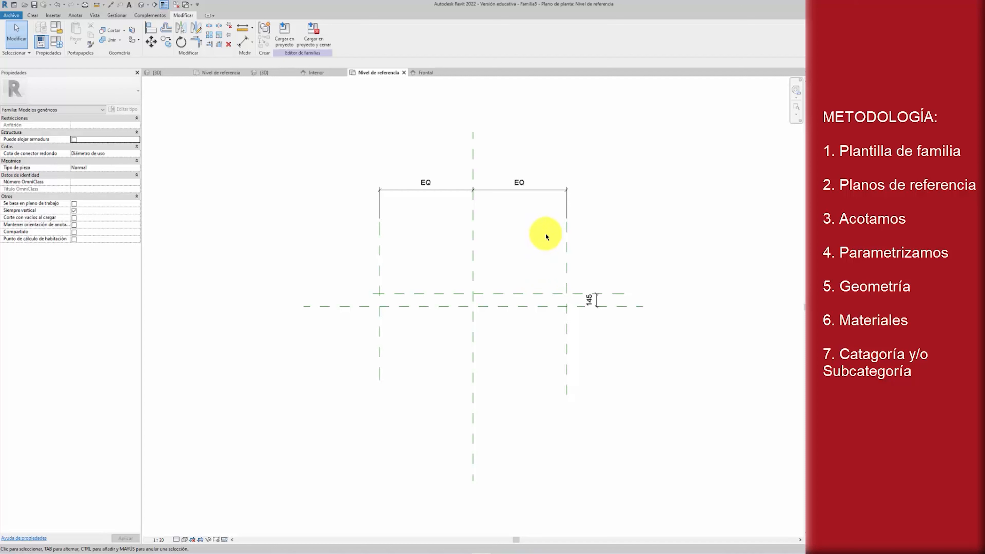
- In the front elevation, label the overall width dimension with a new type family parameter named HOJA.ANCHURA
{"action": "left_click", "coordinate": [427, 72]}
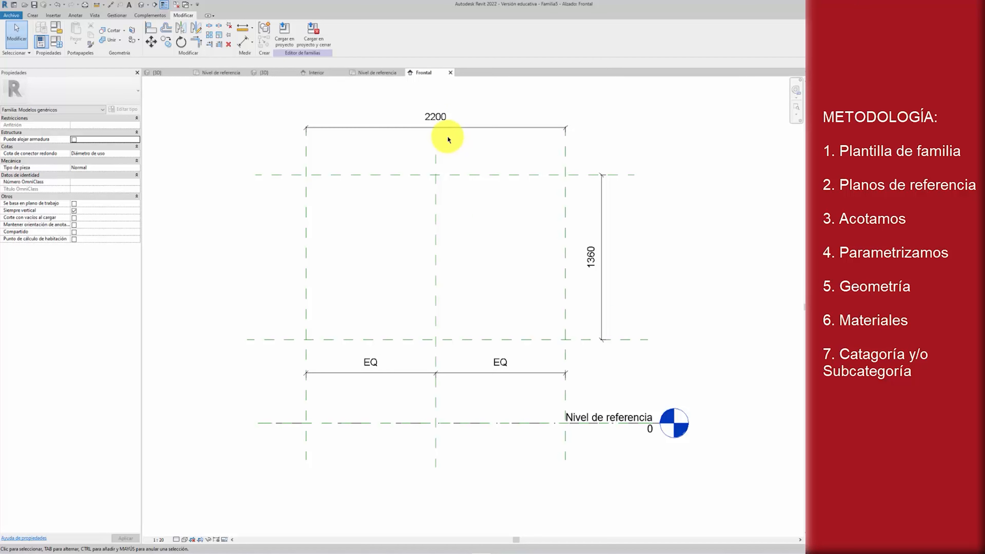
{"action": "left_click", "coordinate": [468, 128]}
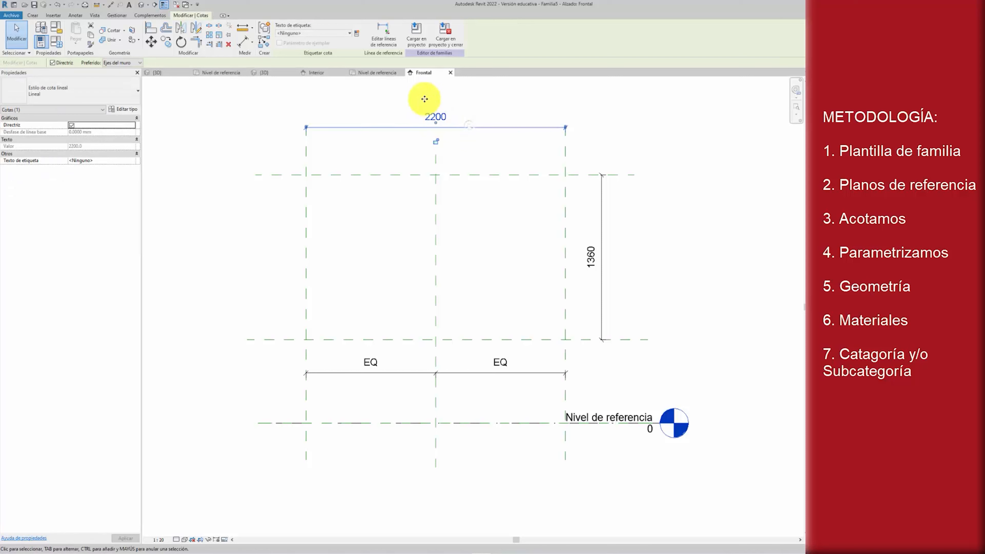
{"action": "left_click", "coordinate": [359, 33]}
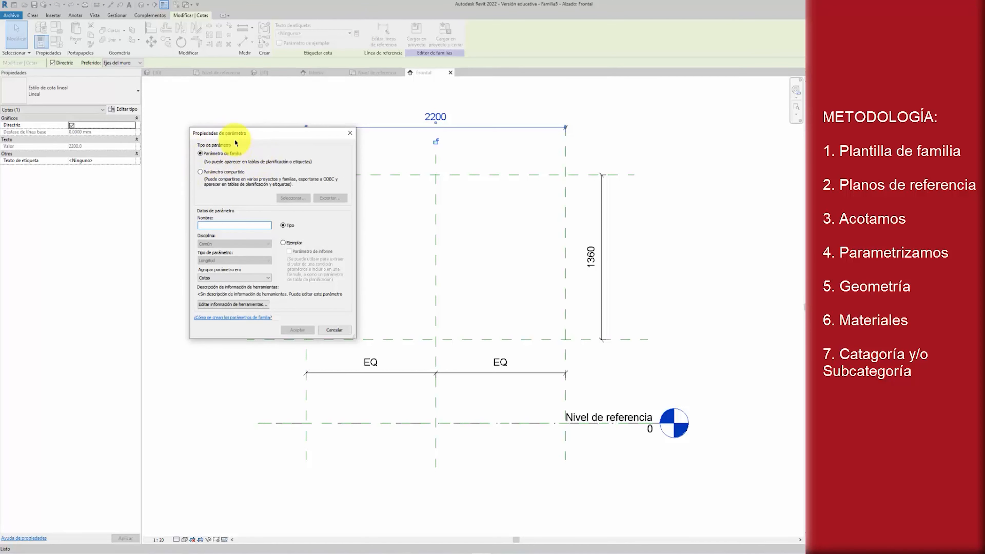
{"action": "type", "text": "HOJA.ANCHURA"}
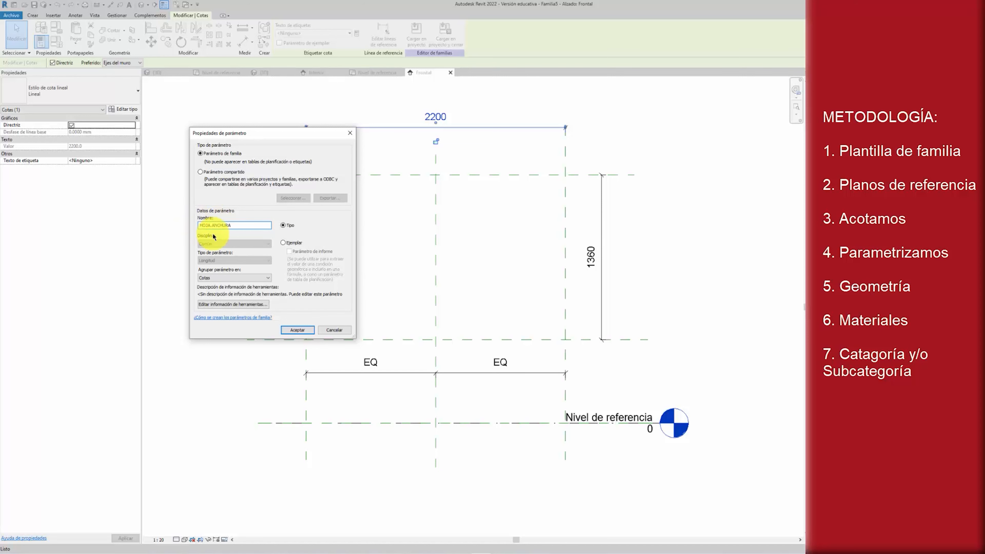
{"action": "left_click", "coordinate": [284, 228]}
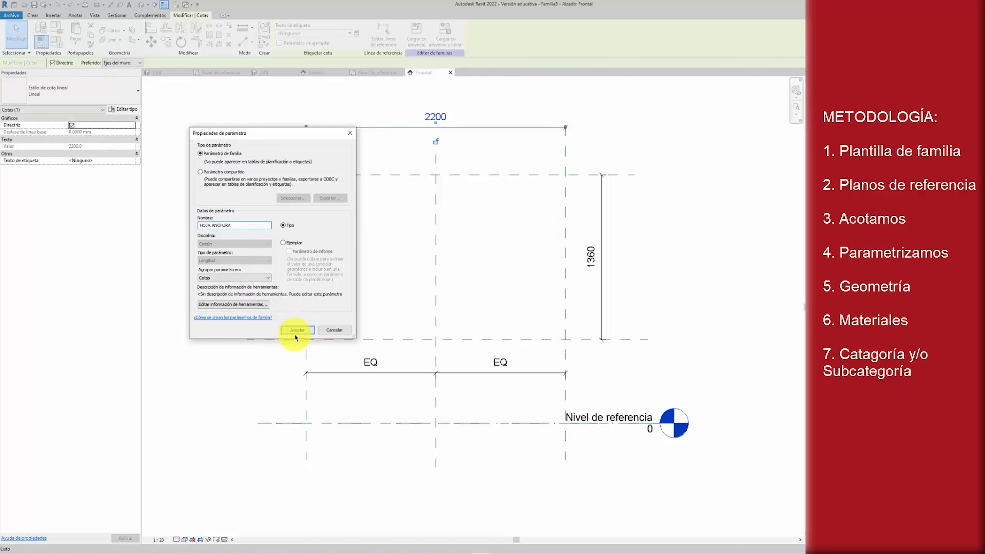
{"action": "left_click", "coordinate": [309, 330]}
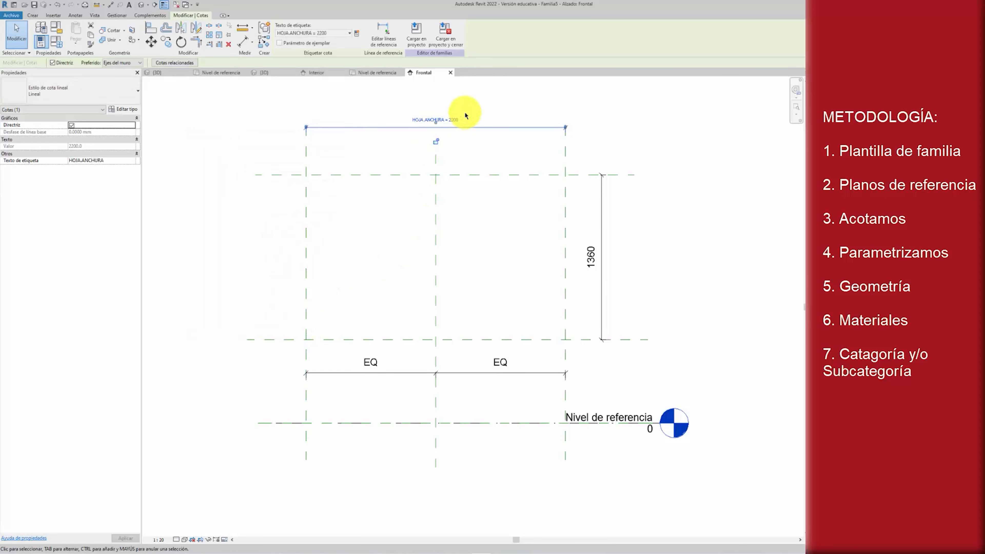
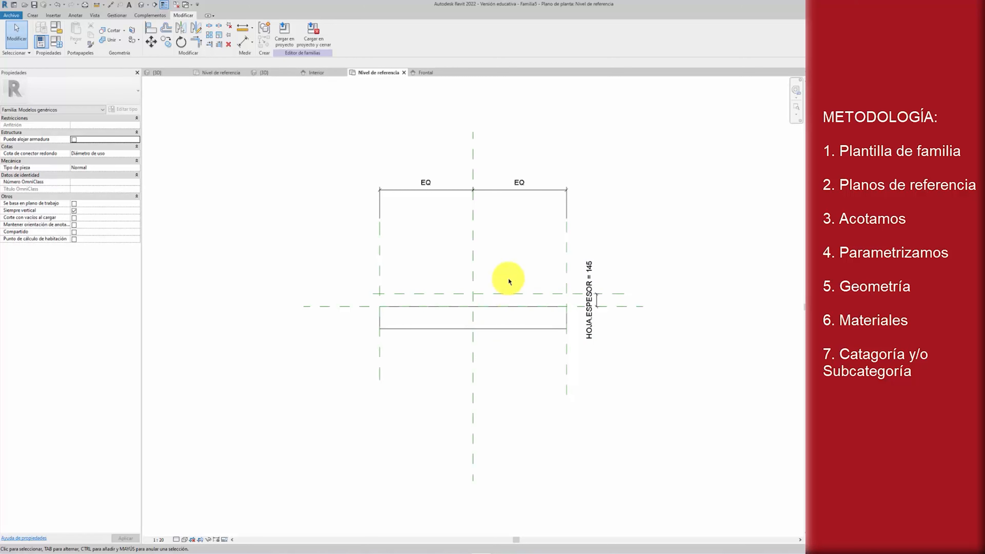
- In the Nivel de referencia plan, stretch the solid extrusion so it fills the gap between the two horizontal reference planes
{"action": "left_click", "coordinate": [500, 328]}
{"action": "left_click_drag", "start_coordinate": [473, 334], "coordinate": [479, 295]}
{"action": "left_click", "coordinate": [235, 382]}
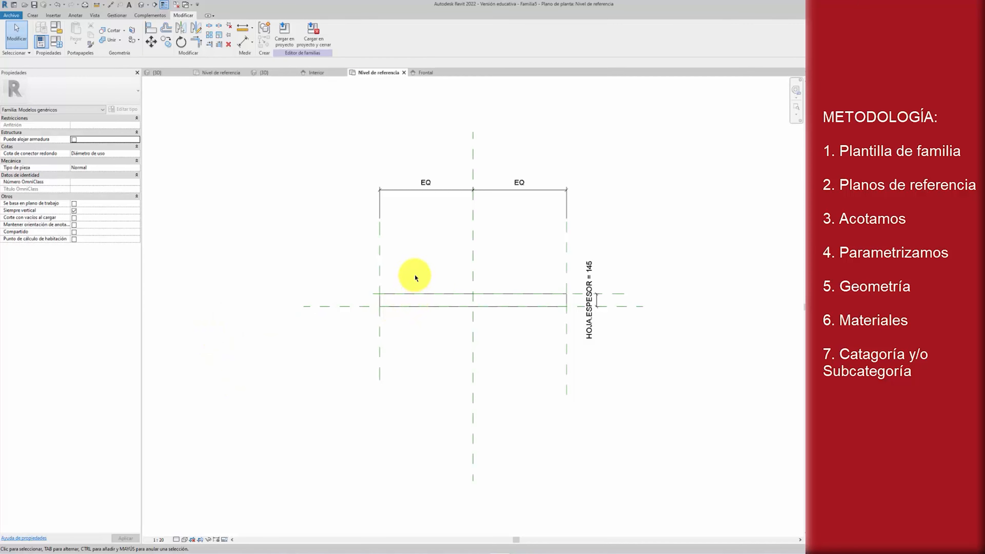
- Review the family parameters that can be associated with the solid extrusion's Final de extrusión
{"action": "left_click", "coordinate": [406, 298]}
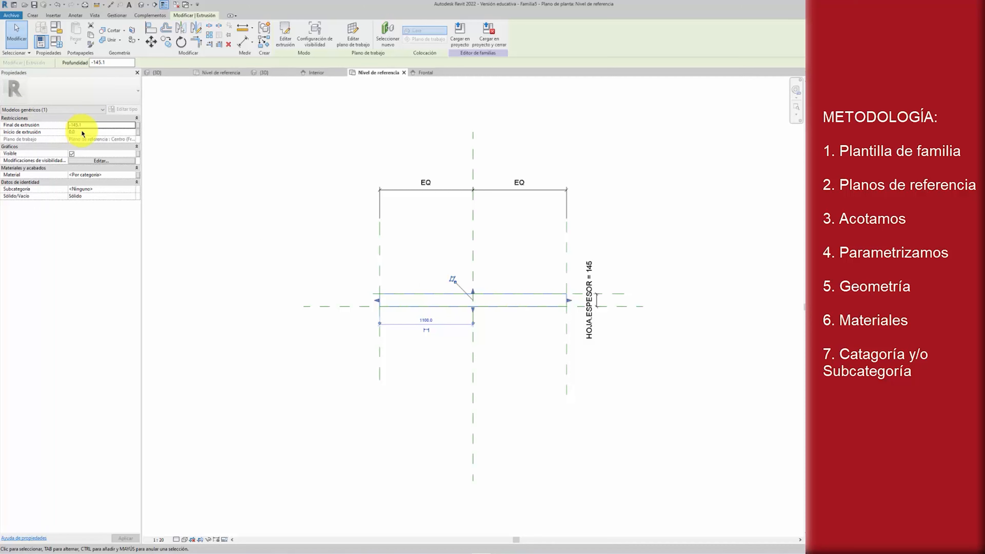
{"action": "left_click", "coordinate": [138, 126]}
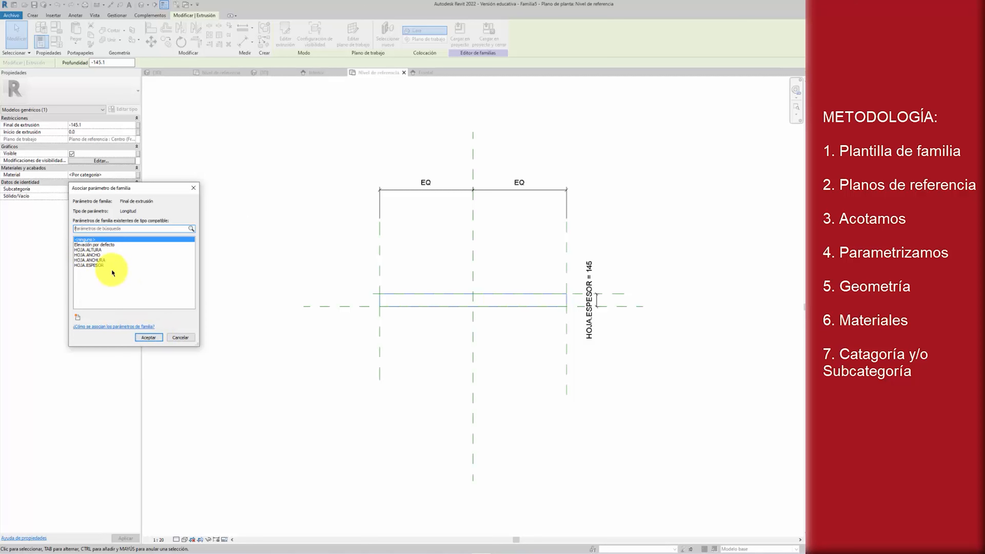
{"action": "left_click", "coordinate": [150, 338]}
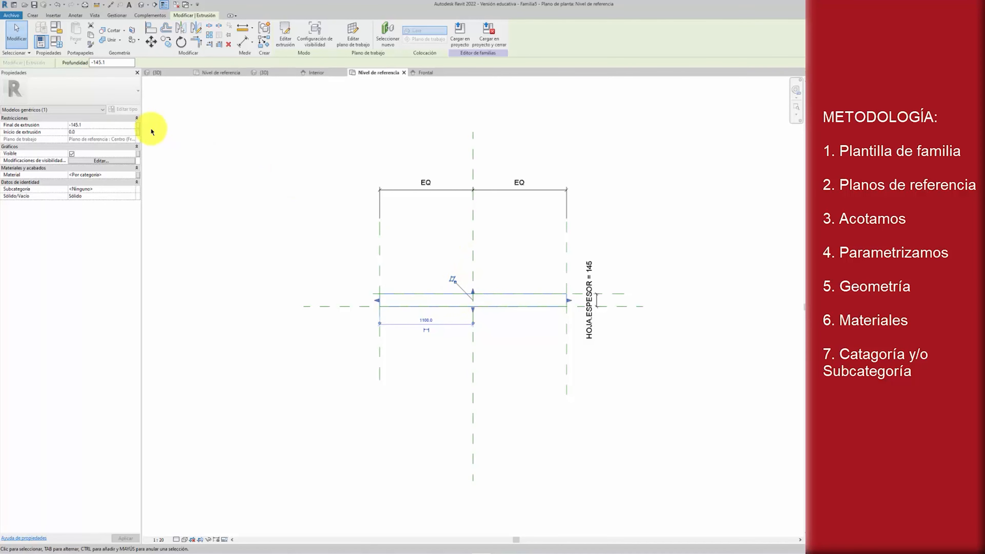
- Set the HOJA.ESPESOR parameter to 200 in the family types and apply it
{"action": "left_click", "coordinate": [56, 28]}
{"action": "left_click_drag", "start_coordinate": [282, 81], "coordinate": [328, 333]}
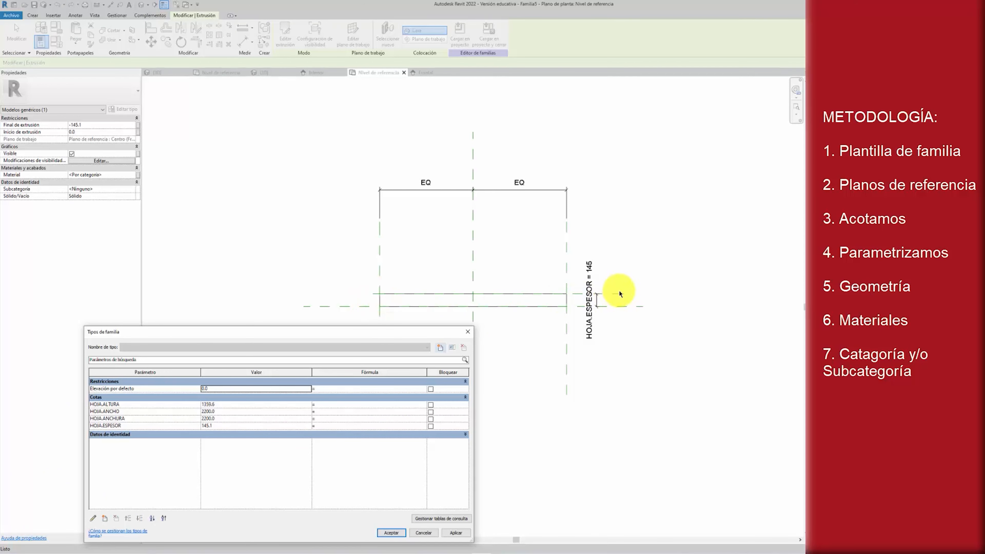
{"action": "left_click", "coordinate": [204, 426]}
{"action": "type", "text": "200"}
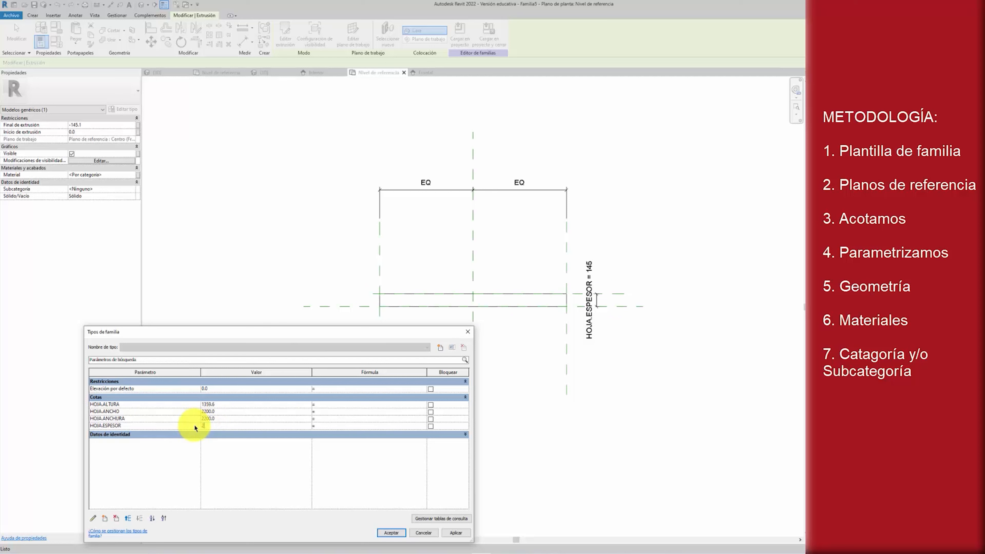
{"action": "left_click", "coordinate": [456, 533]}
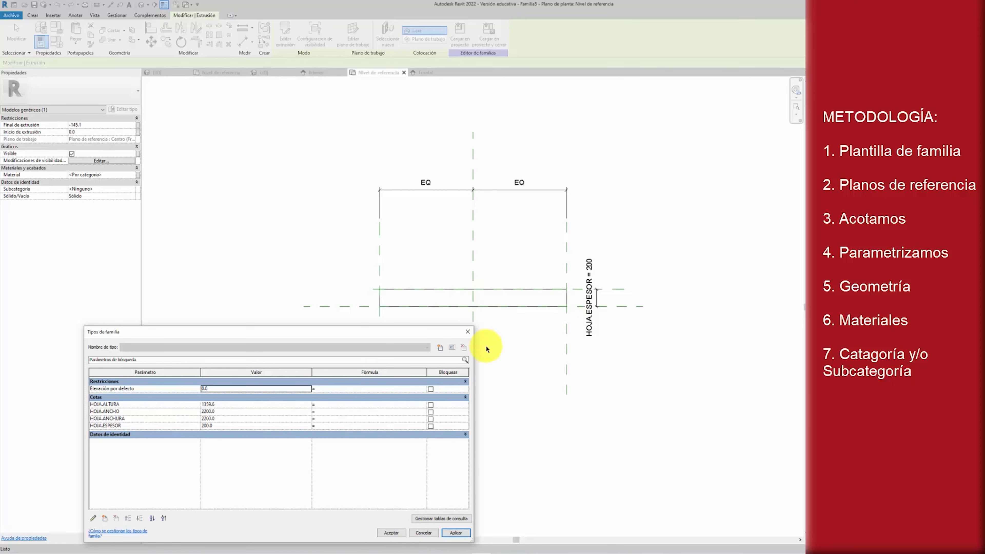
{"action": "left_click", "coordinate": [390, 533]}
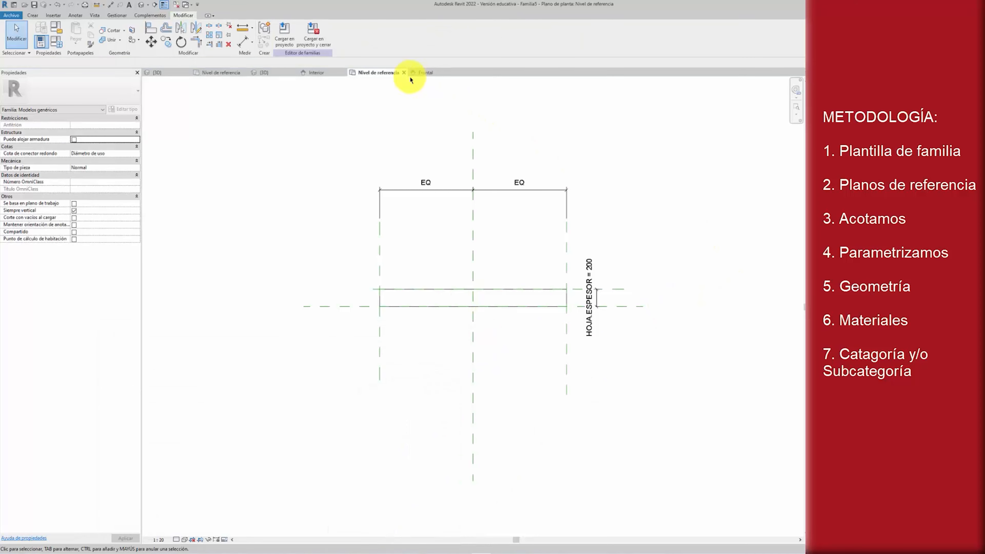
- In the front elevation, start a void extrusion and sketch a rectangle between the four inner reference planes
{"action": "left_click", "coordinate": [417, 73]}
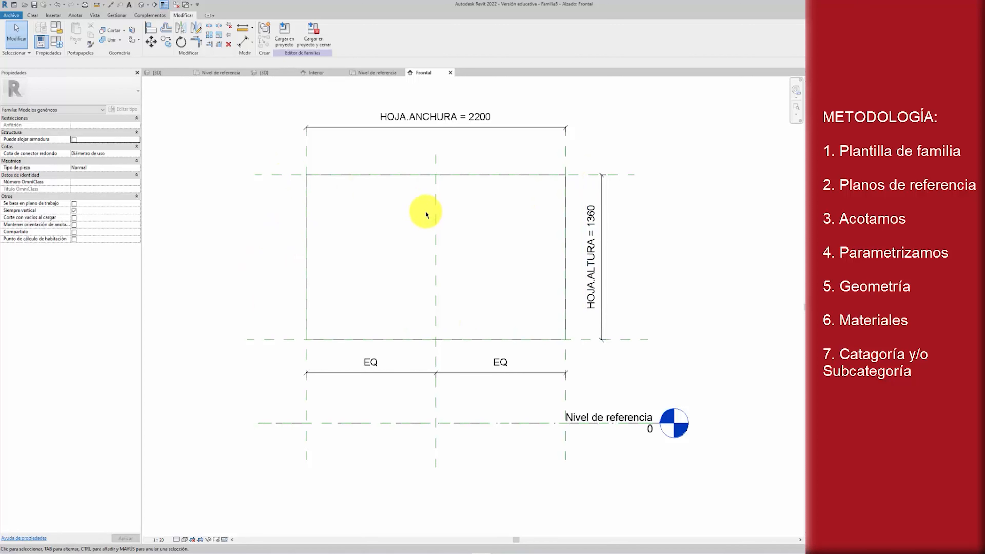
{"action": "left_click", "coordinate": [428, 235]}
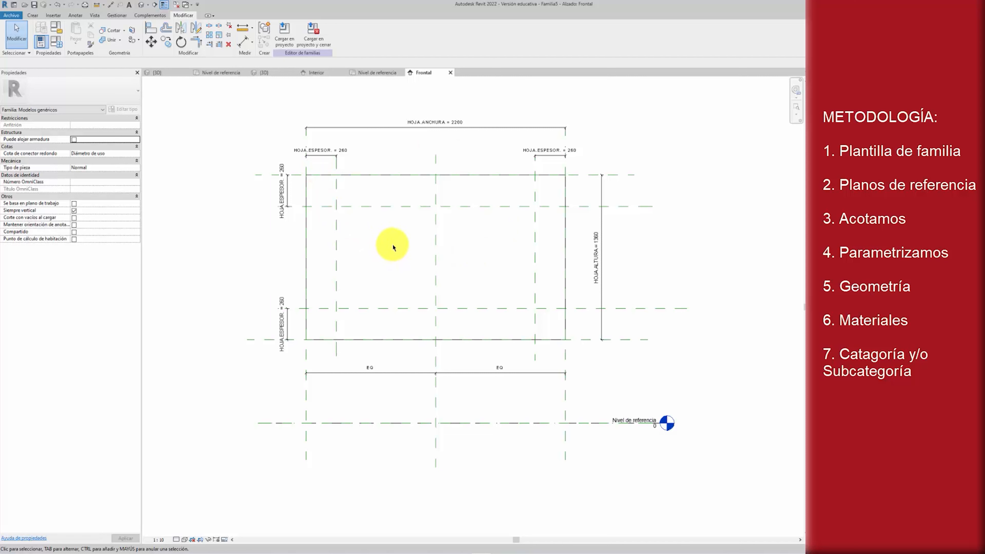
{"action": "left_click", "coordinate": [33, 15]}
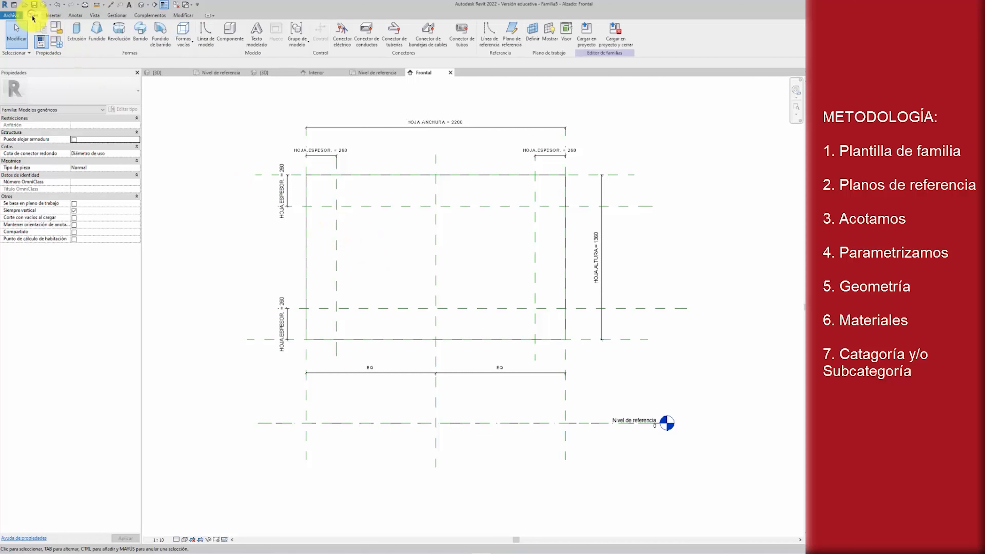
{"action": "left_click", "coordinate": [184, 39]}
{"action": "left_click", "coordinate": [175, 61]}
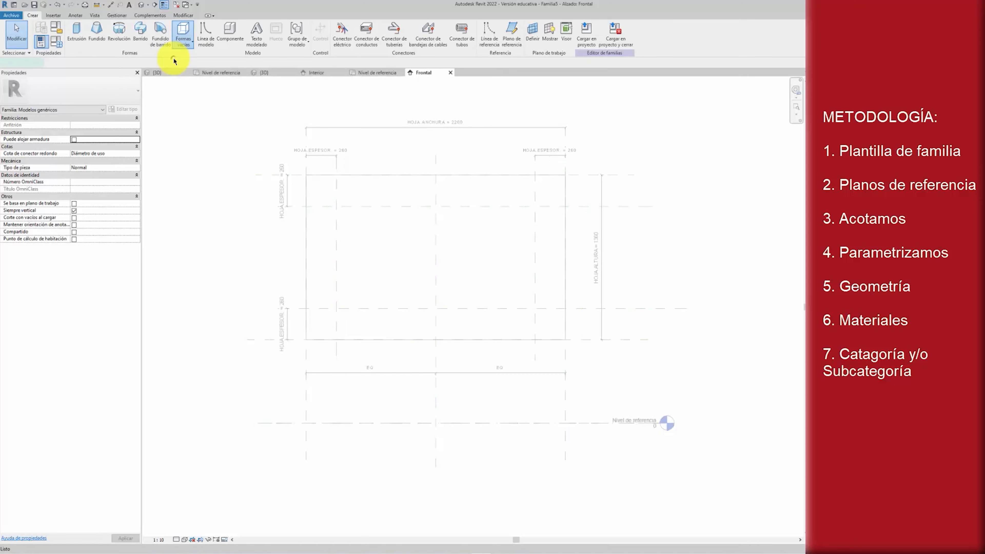
{"action": "left_click", "coordinate": [305, 26]}
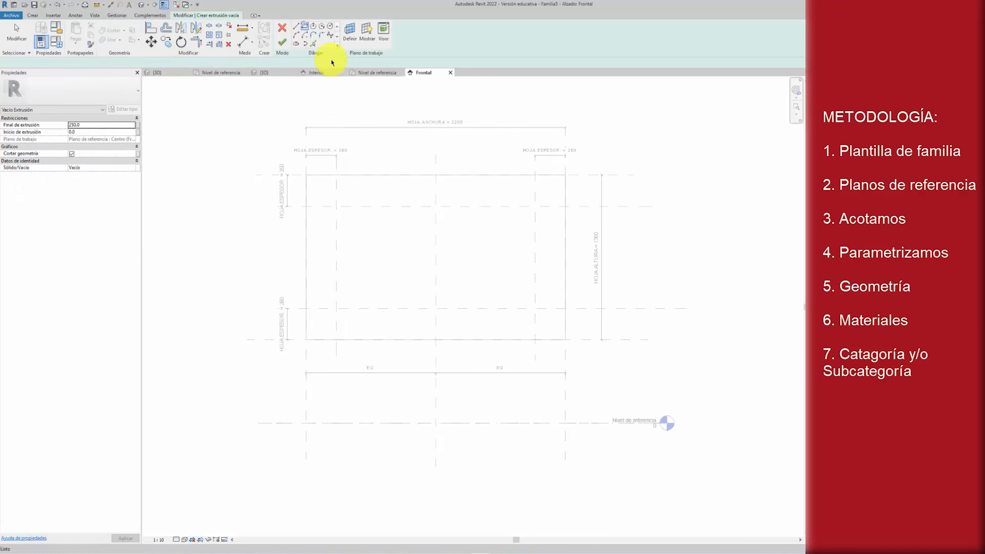
{"action": "left_click", "coordinate": [336, 206]}
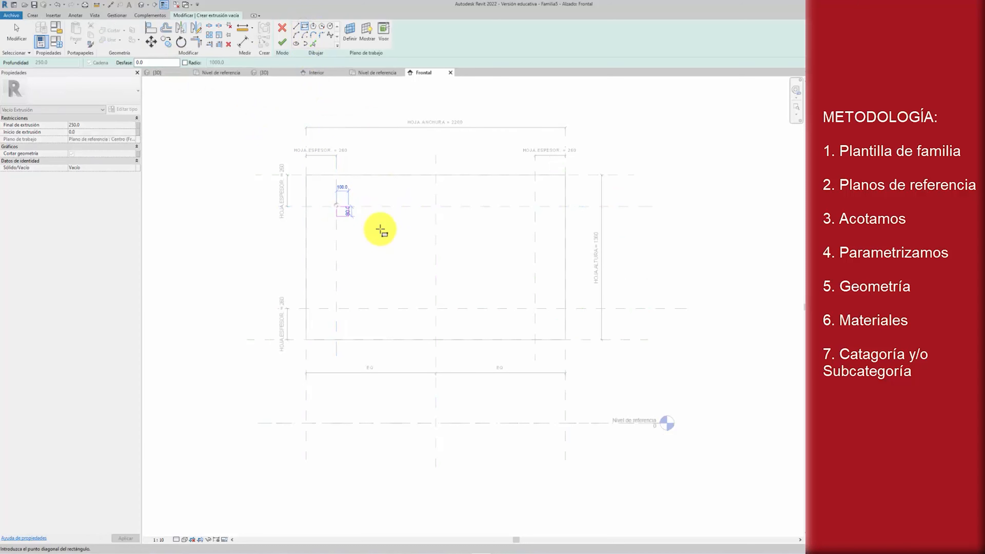
{"action": "left_click", "coordinate": [535, 308]}
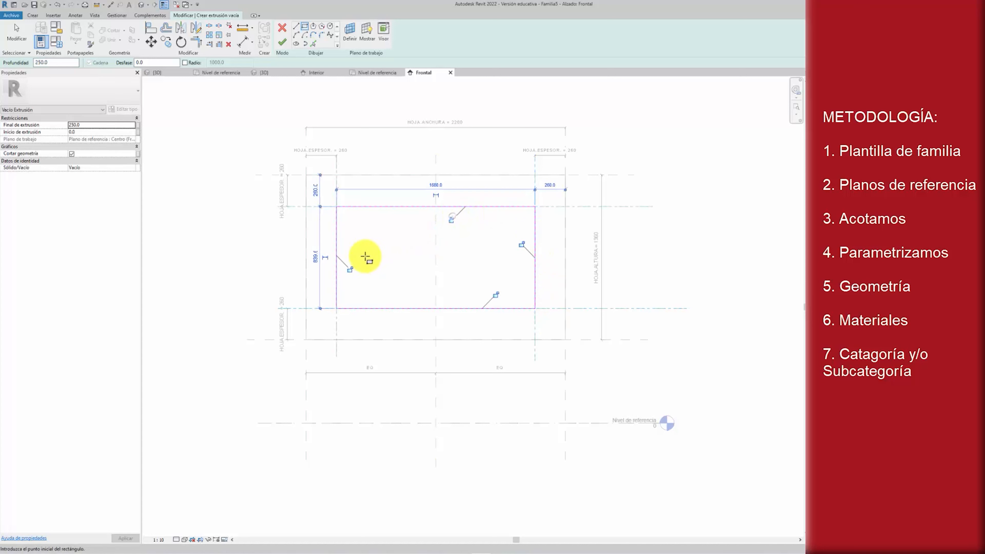
- Lock the rectangle's sides to the inner reference planes and finish the void extrusion
{"action": "left_click", "coordinate": [350, 269]}
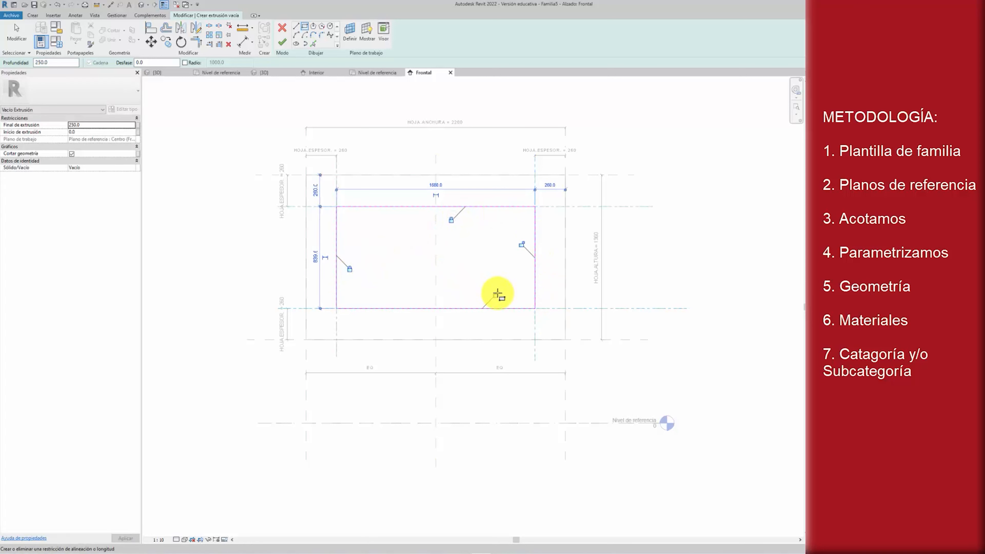
{"action": "left_click", "coordinate": [496, 295]}
{"action": "left_click", "coordinate": [521, 243]}
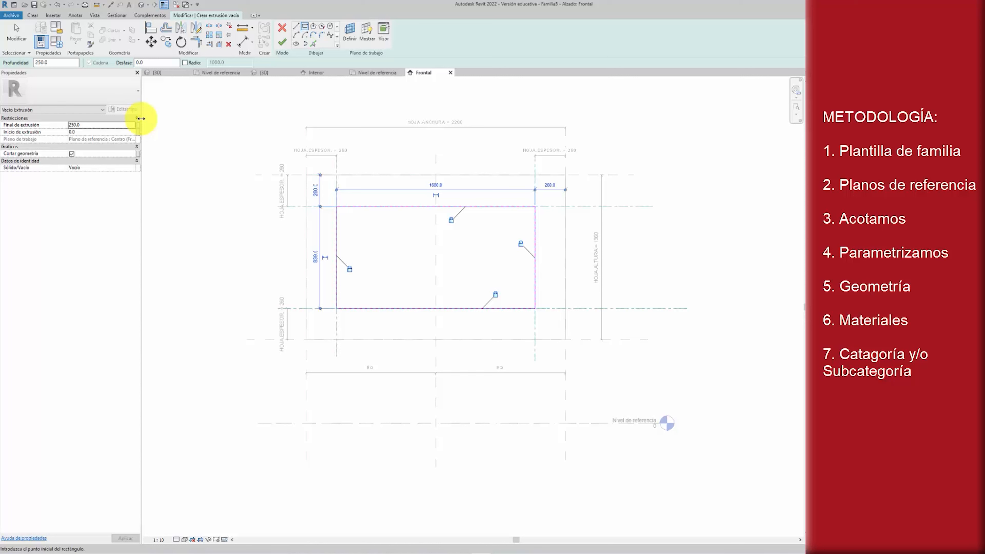
{"action": "left_click", "coordinate": [282, 43]}
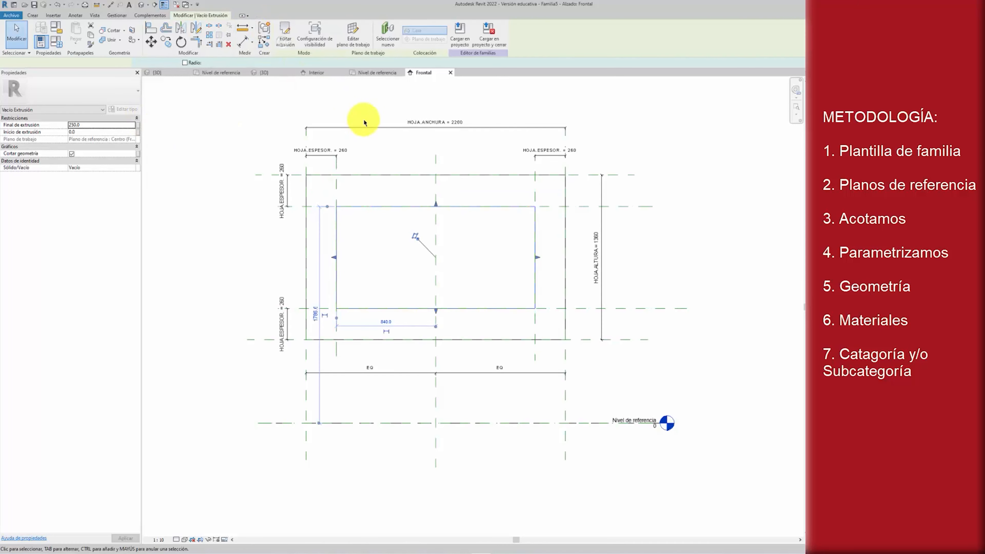
- In the Nivel de referencia plan, align the void extrusion's outer edge with the upper horizontal reference plane of the panel
{"action": "left_click", "coordinate": [386, 74]}
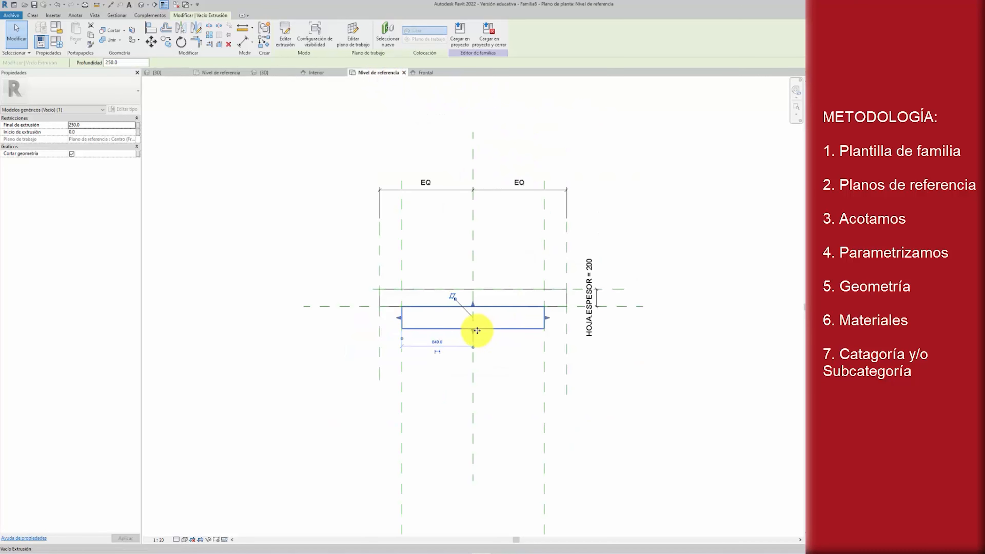
{"action": "left_click_drag", "start_coordinate": [473, 334], "coordinate": [482, 274]}
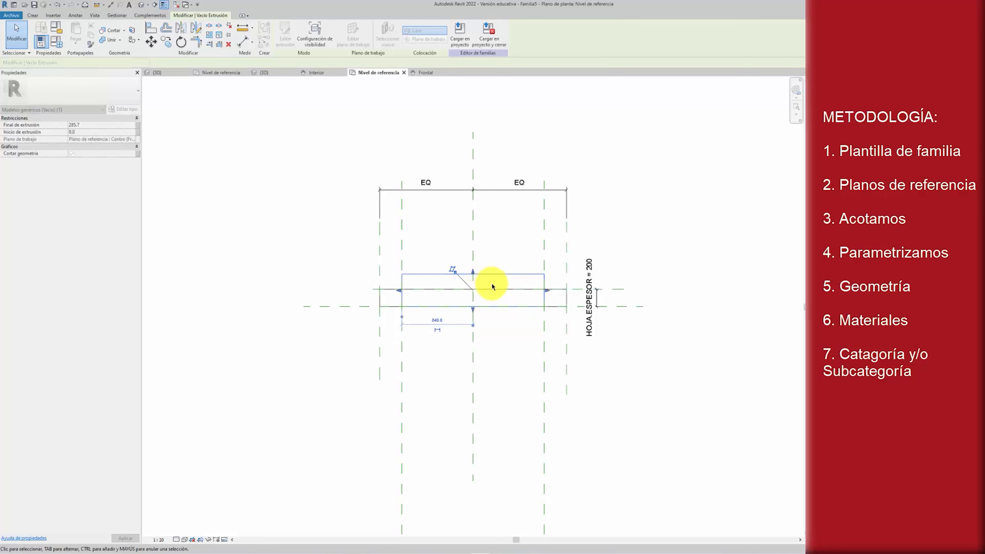
{"action": "key", "text": "Escape"}
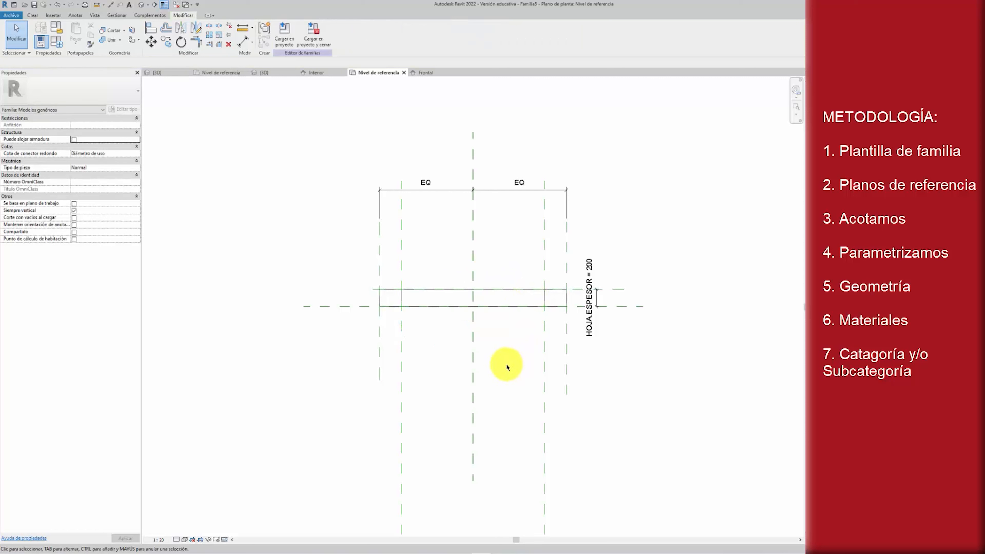
{"action": "key", "text": "a"}
{"action": "key", "text": "l"}
{"action": "left_click", "coordinate": [622, 289]}
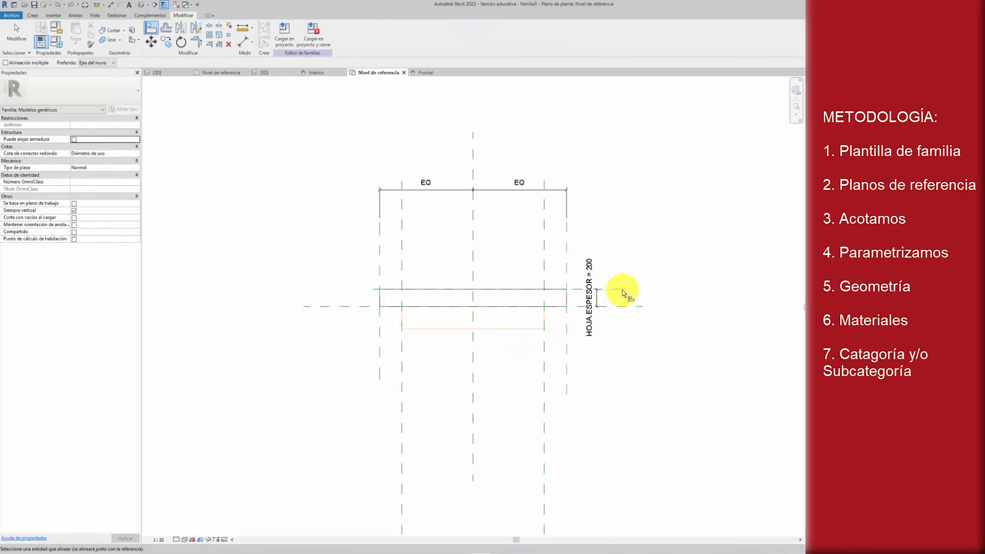
{"action": "left_click", "coordinate": [517, 328]}
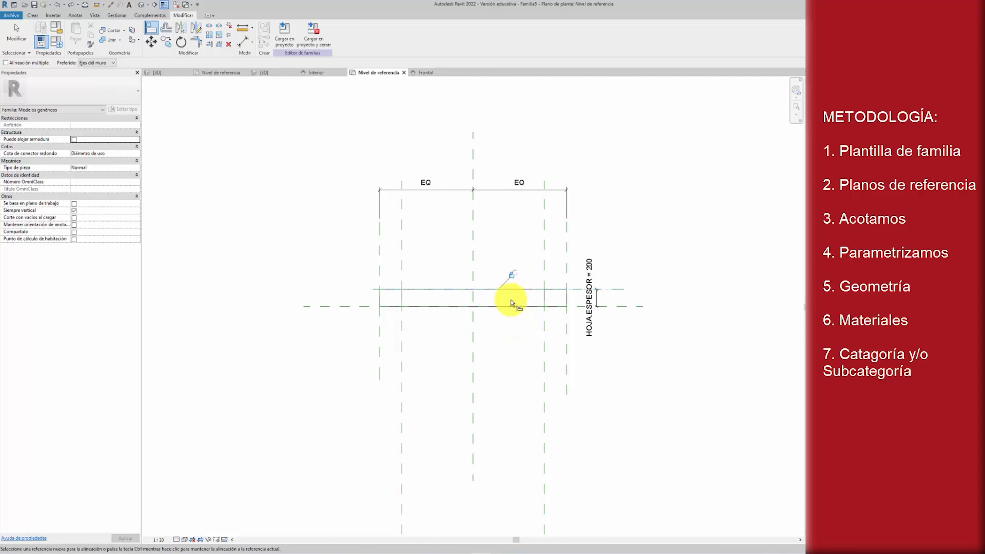
{"action": "key", "text": "Escape"}
{"action": "key", "text": "Escape"}
- Inspect the panel and the opening cut by the void extrusion in the 3D view
{"action": "key", "text": "3"}
{"action": "key", "text": "d"}
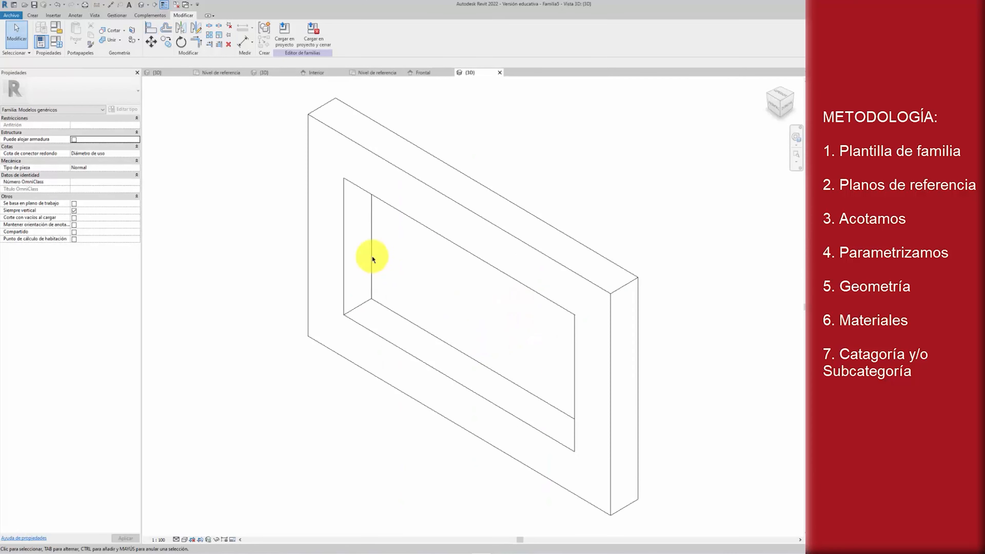
{"action": "scroll", "coordinate": [467, 304], "scroll_direction": "down", "scroll_amount": 2}
{"action": "mouse_move", "coordinate": [454, 327]}
{"action": "middle_mouse_down", "text": "shift"}
{"action": "mouse_move", "coordinate": [477, 301]}
{"action": "mouse_move", "coordinate": [466, 335]}
{"action": "middle_mouse_up", "text": "shift"}
{"action": "left_click", "coordinate": [466, 345]}
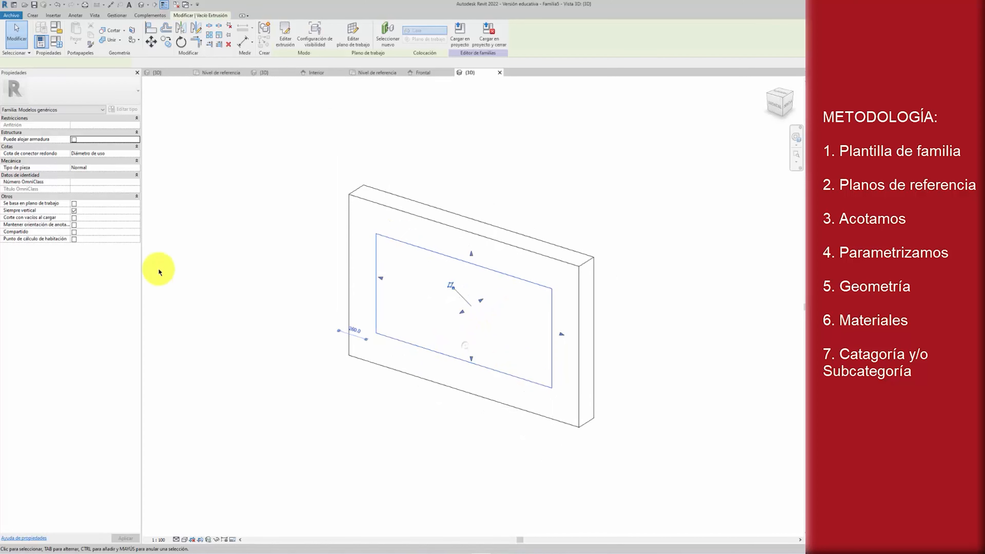
{"action": "left_click", "coordinate": [511, 158]}
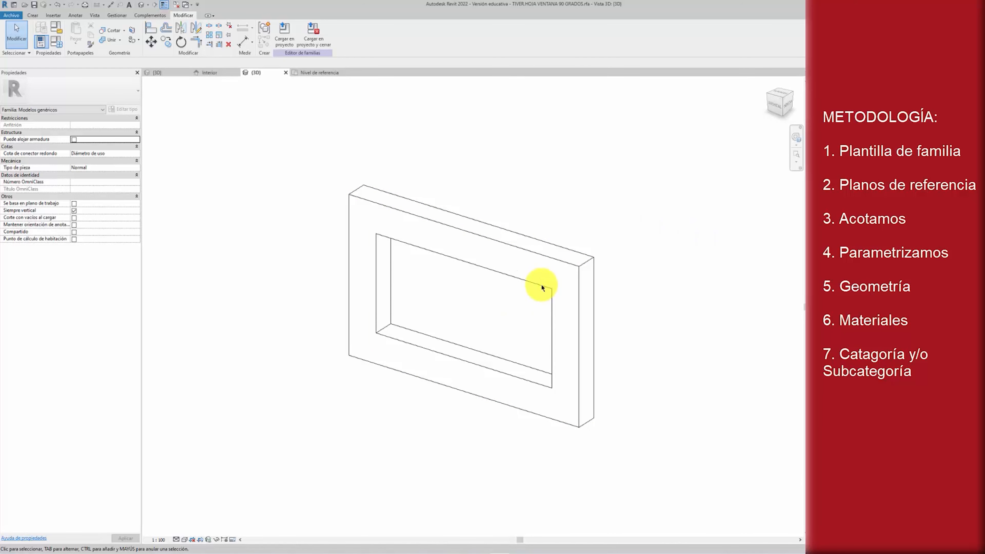
- Change the family category from generic models to Ventanas and accept the family parameters
{"action": "left_click", "coordinate": [60, 29]}
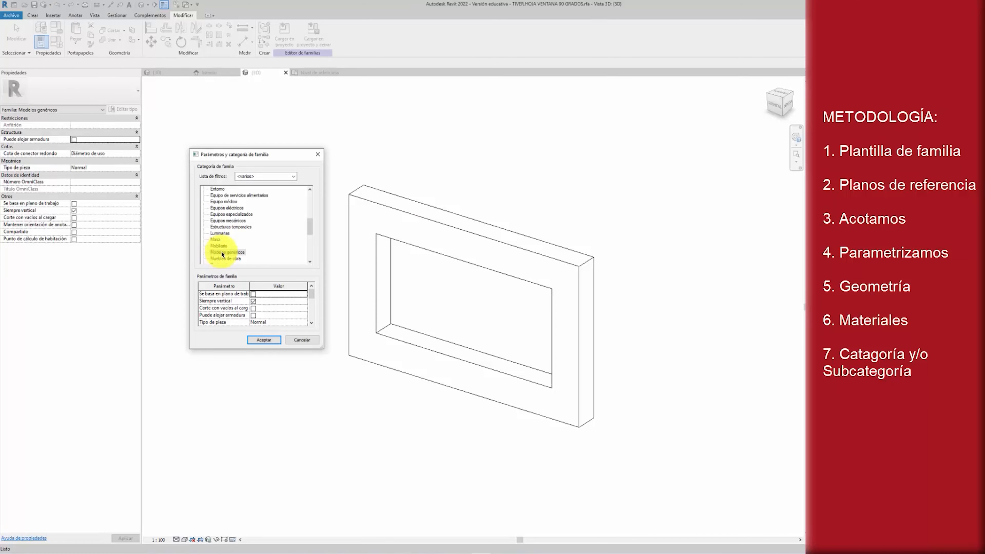
{"action": "left_click_drag", "start_coordinate": [310, 225], "coordinate": [309, 248]}
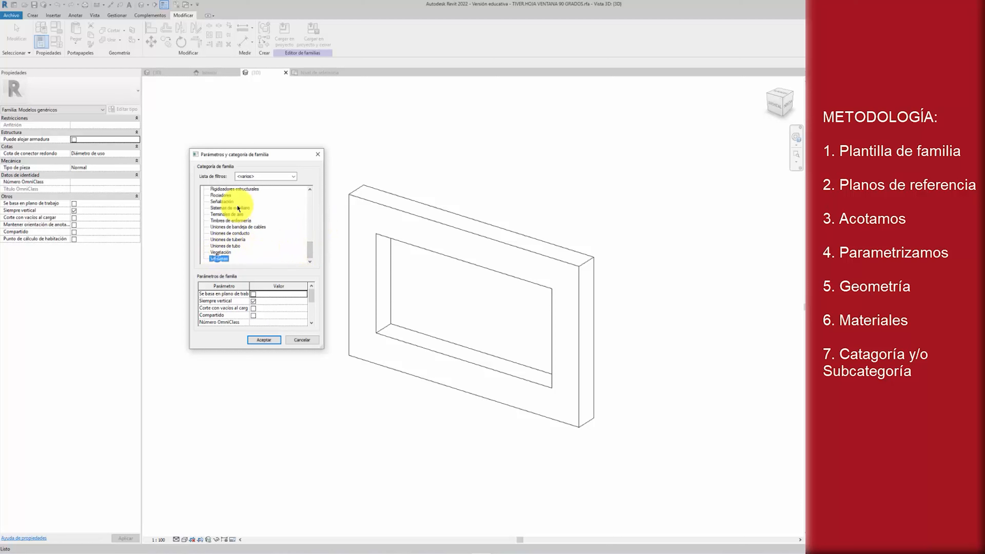
{"action": "left_click_drag", "start_coordinate": [313, 291], "coordinate": [309, 317]}
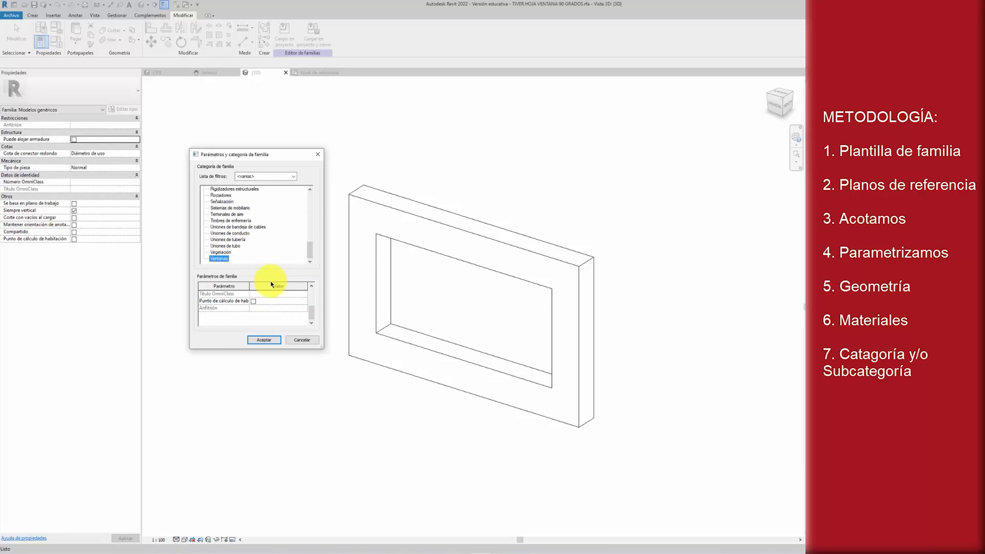
{"action": "mouse_move", "coordinate": [311, 312]}
{"action": "left_mouse_down"}
{"action": "mouse_move", "coordinate": [317, 293]}
{"action": "mouse_move", "coordinate": [301, 323]}
{"action": "left_mouse_up"}
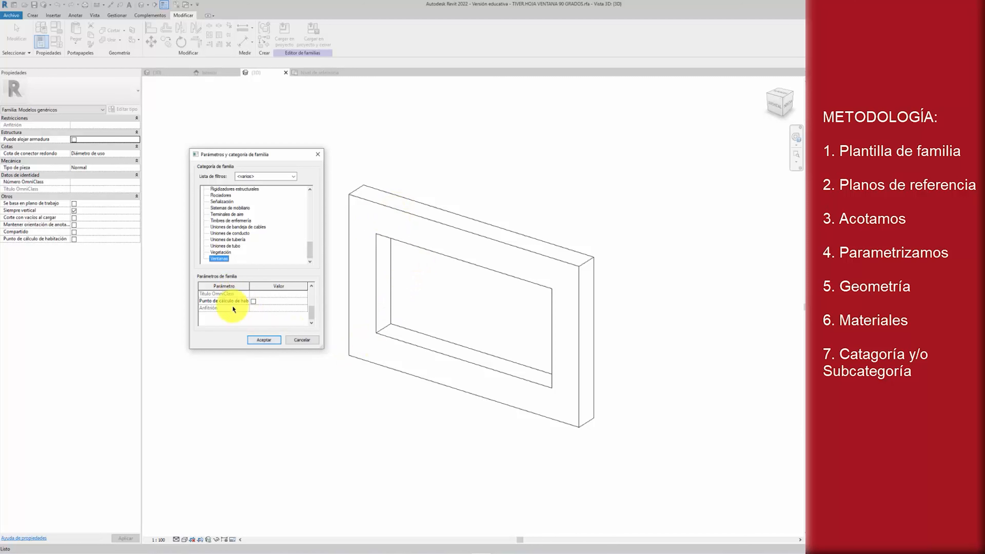
{"action": "left_click", "coordinate": [264, 340]}
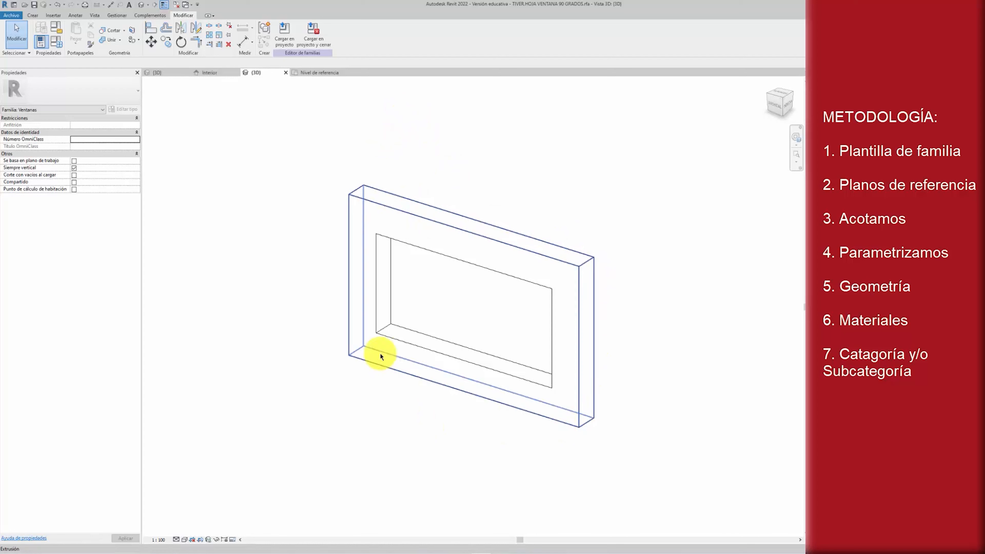
- In the Proyecto1 3D view, examine the subcategories and materials of the Ventanas category in the object styles
{"action": "left_click", "coordinate": [433, 227]}
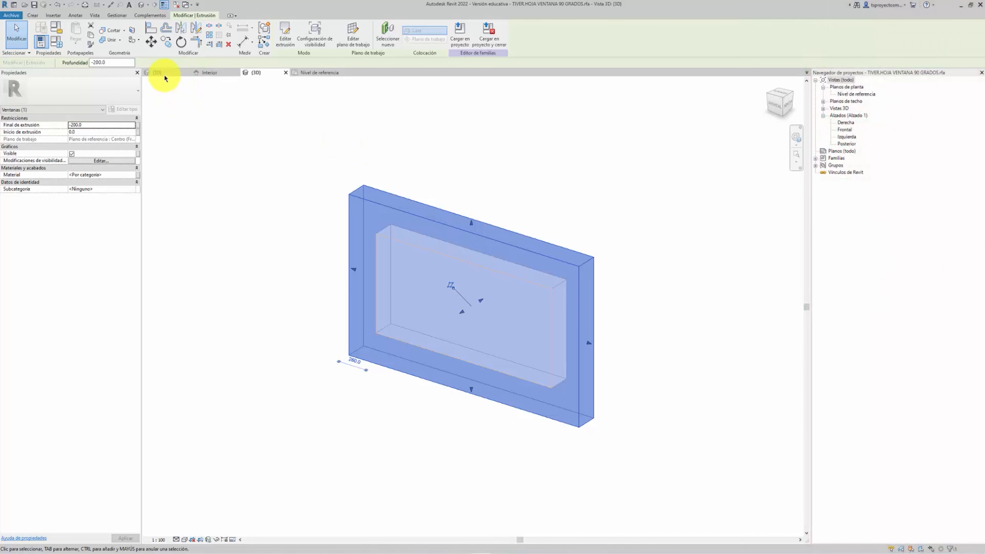
{"action": "left_click", "coordinate": [164, 74]}
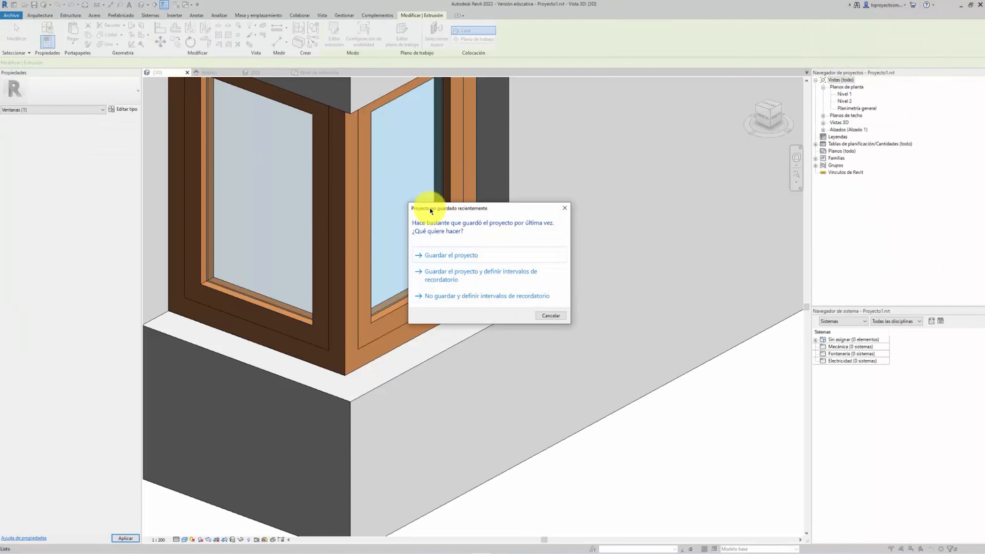
{"action": "left_click", "coordinate": [564, 208]}
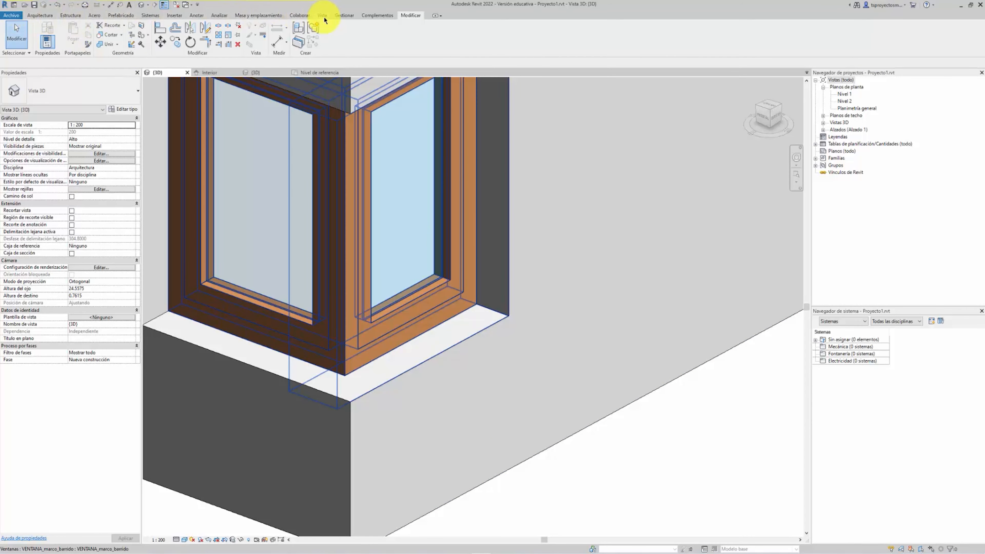
{"action": "left_click", "coordinate": [343, 16]}
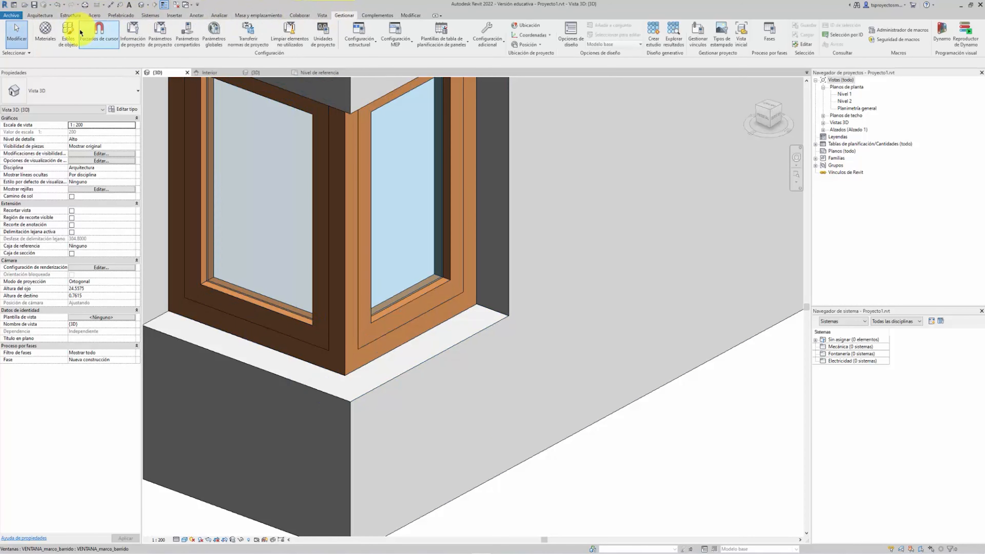
{"action": "left_click", "coordinate": [67, 31]}
{"action": "left_click", "coordinate": [386, 260]}
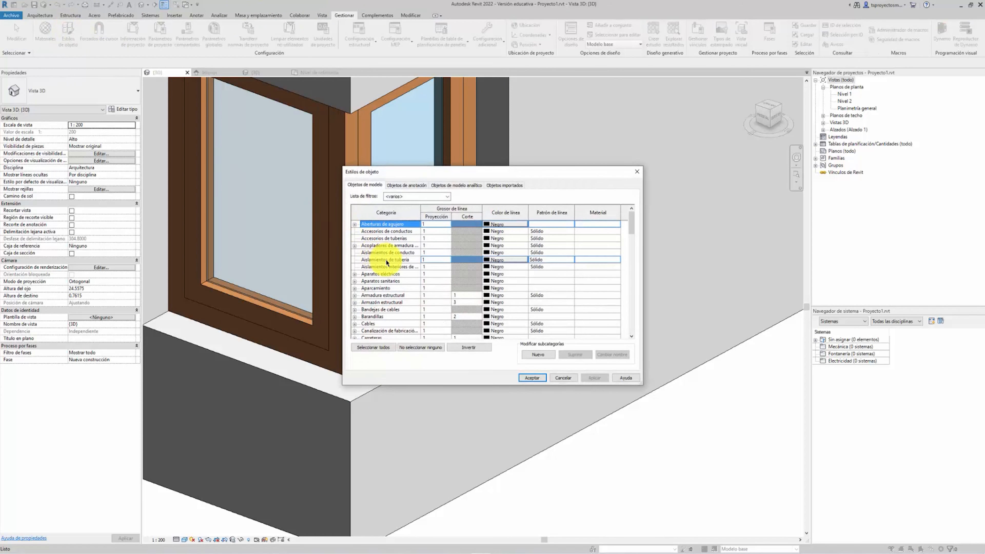
{"action": "key", "text": "v"}
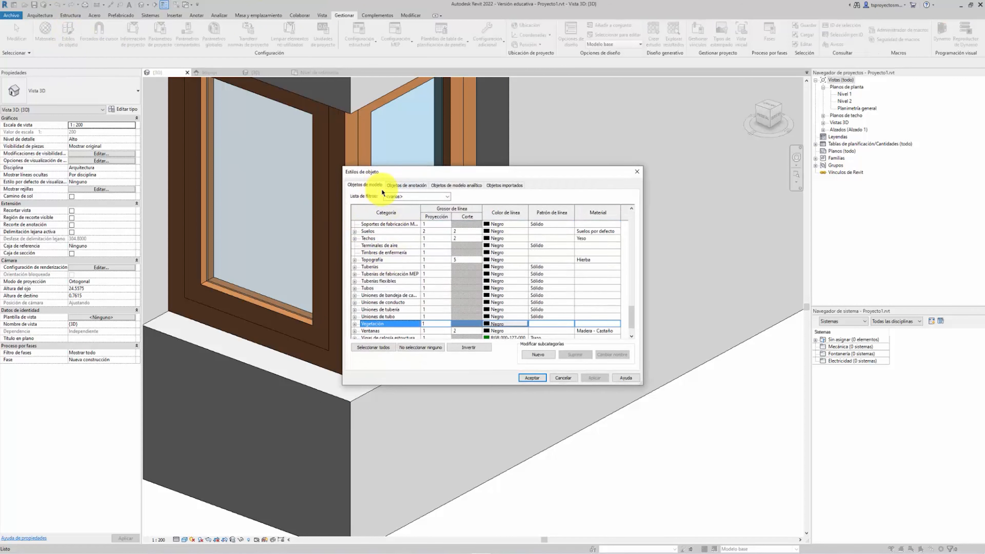
{"action": "scroll", "coordinate": [388, 295], "scroll_direction": "down", "scroll_amount": 2}
{"action": "left_click", "coordinate": [366, 316]}
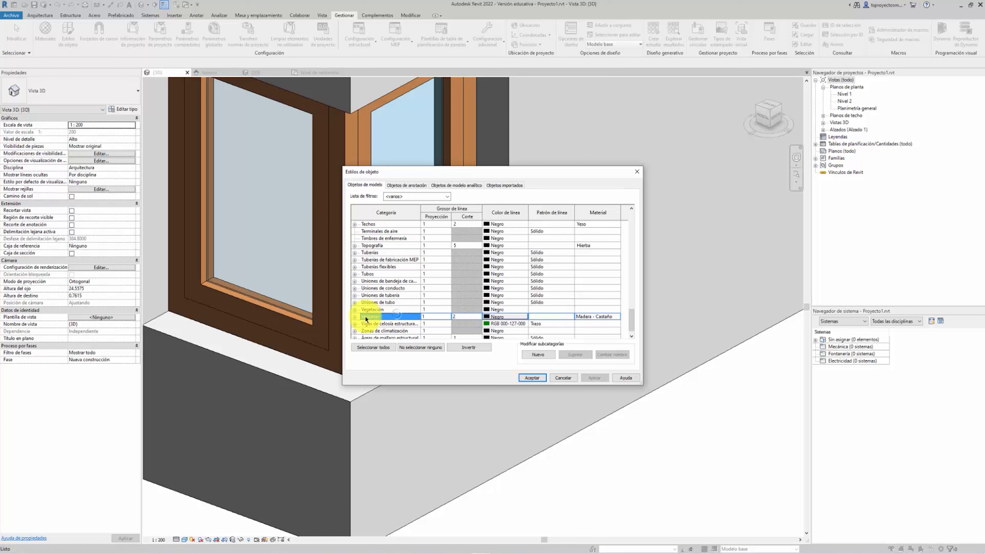
{"action": "left_click", "coordinate": [354, 317]}
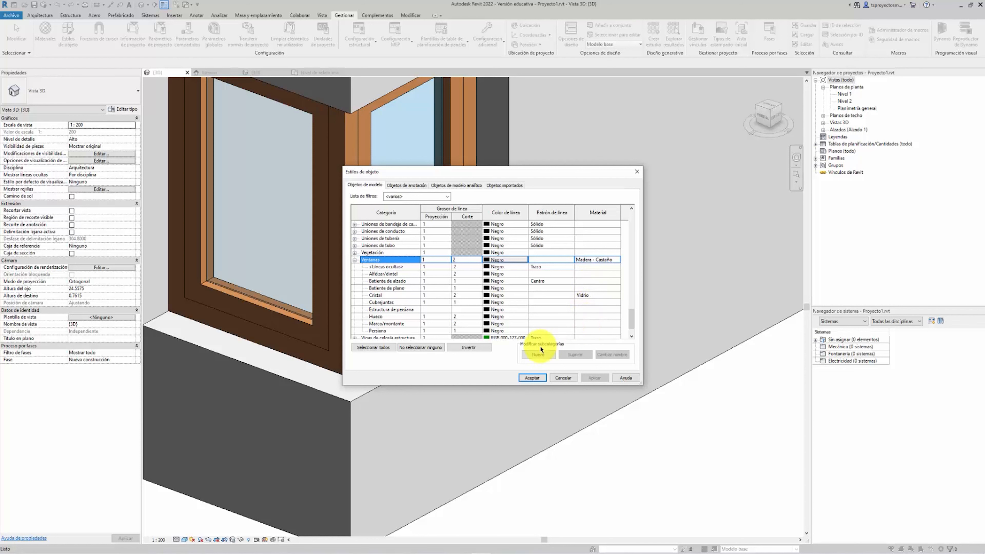
{"action": "left_click", "coordinate": [534, 378]}
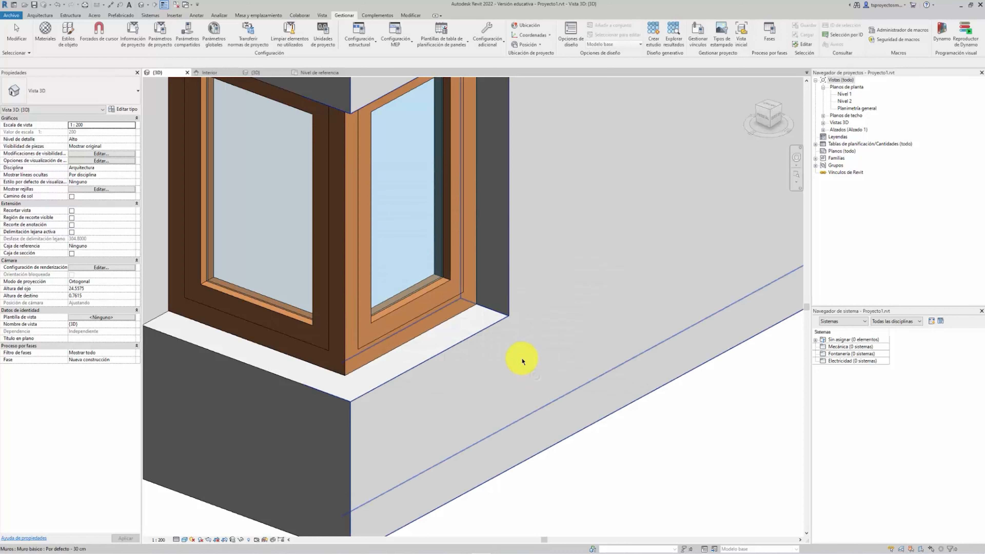
- Return to the window-leaf family's 3D view and examine the subcategory options for the panel extrusion
{"action": "left_click", "coordinate": [317, 73]}
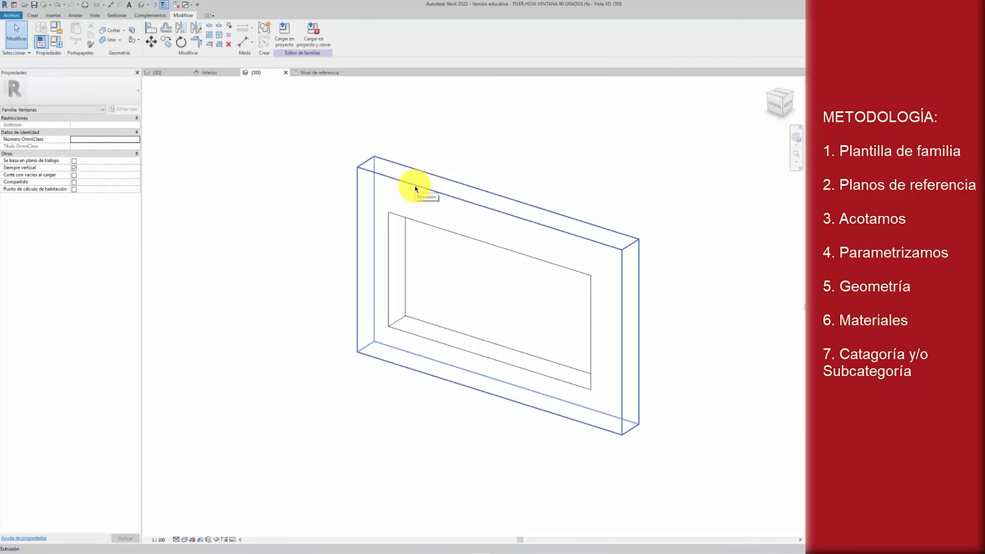
{"action": "left_click", "coordinate": [415, 187]}
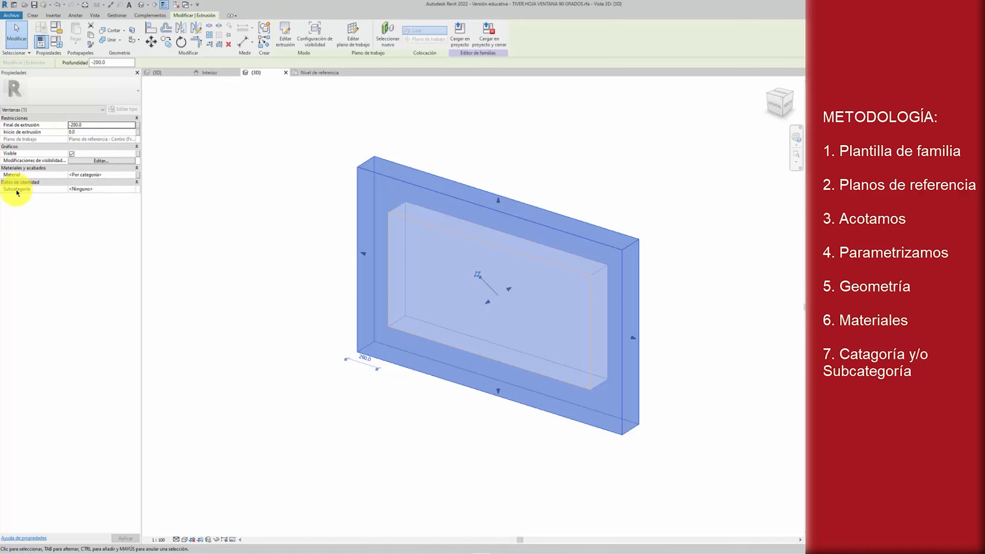
{"action": "left_click", "coordinate": [125, 190]}
{"action": "left_click", "coordinate": [133, 189]}
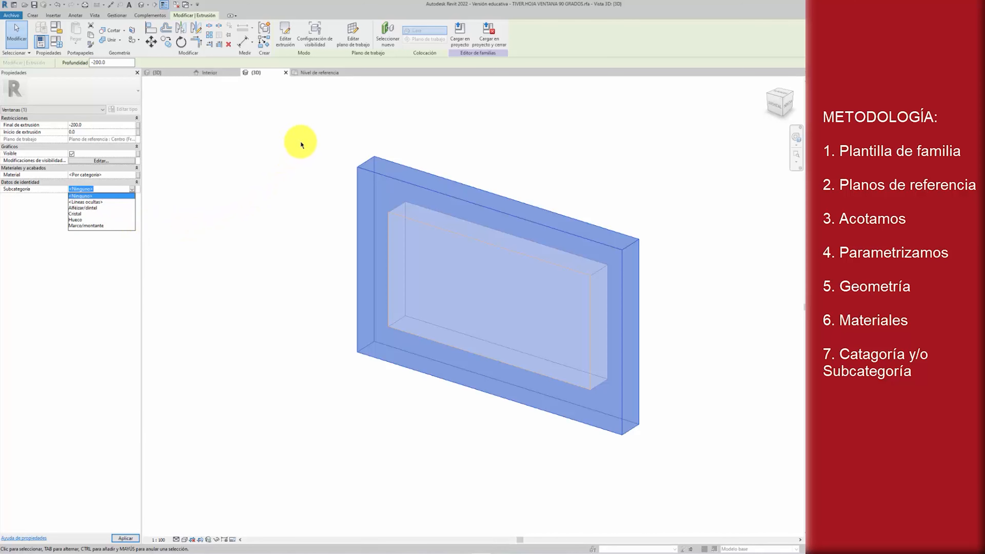
- In the Interior elevation of the TIVER.VENTANA 90 GRADOS family, examine the subcategory options for the frame extrusion
{"action": "left_click", "coordinate": [210, 77]}
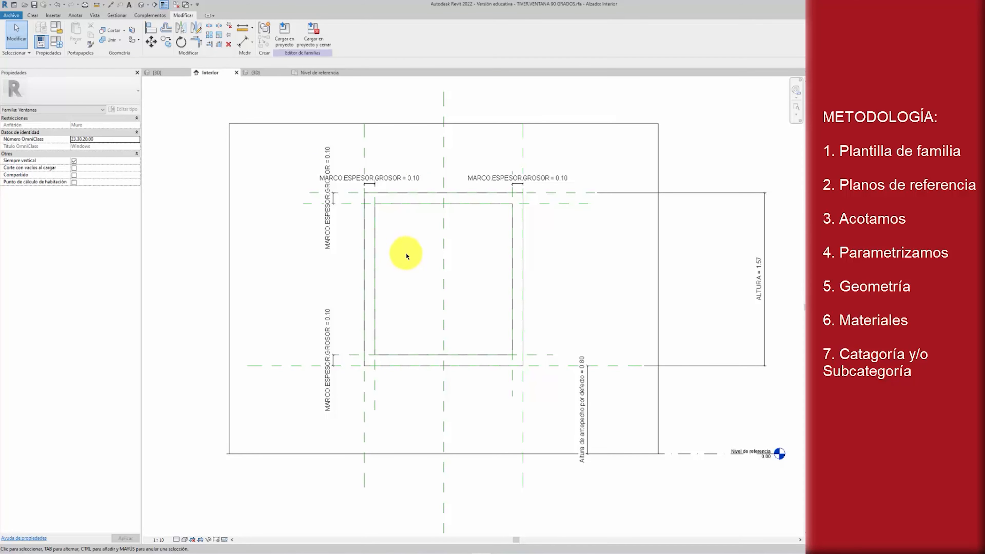
{"action": "left_click", "coordinate": [368, 239]}
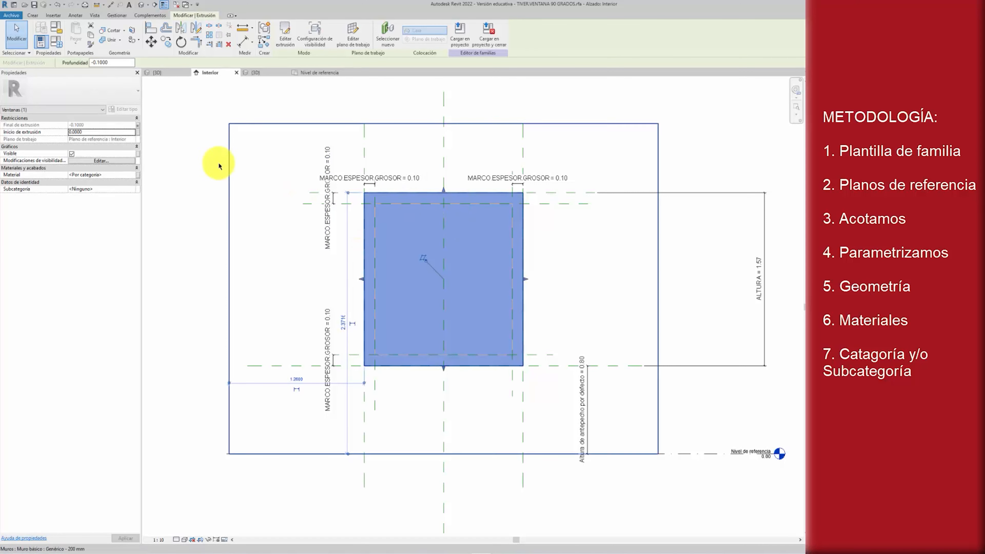
{"action": "left_click", "coordinate": [131, 189]}
{"action": "left_click", "coordinate": [132, 189]}
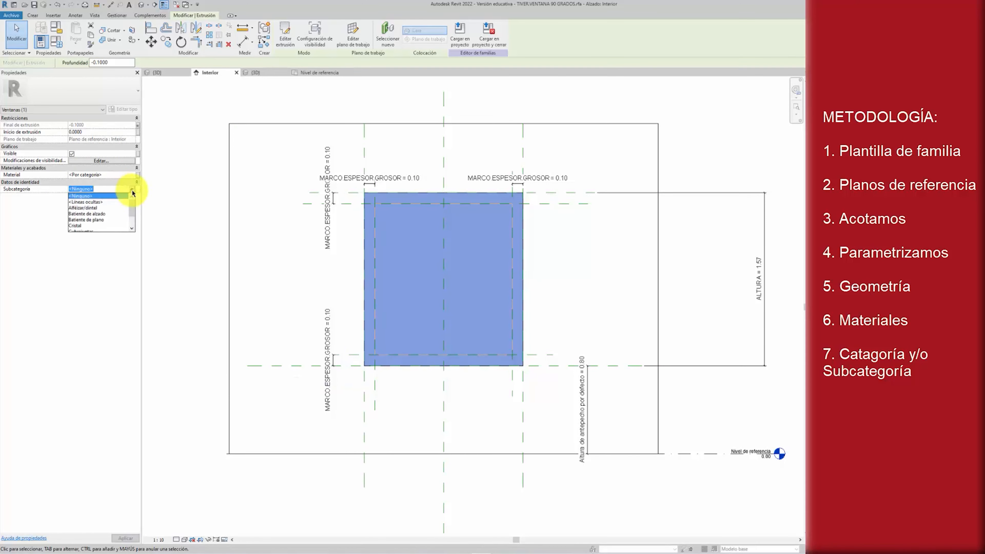
{"action": "left_click_drag", "start_coordinate": [132, 205], "coordinate": [132, 223]}
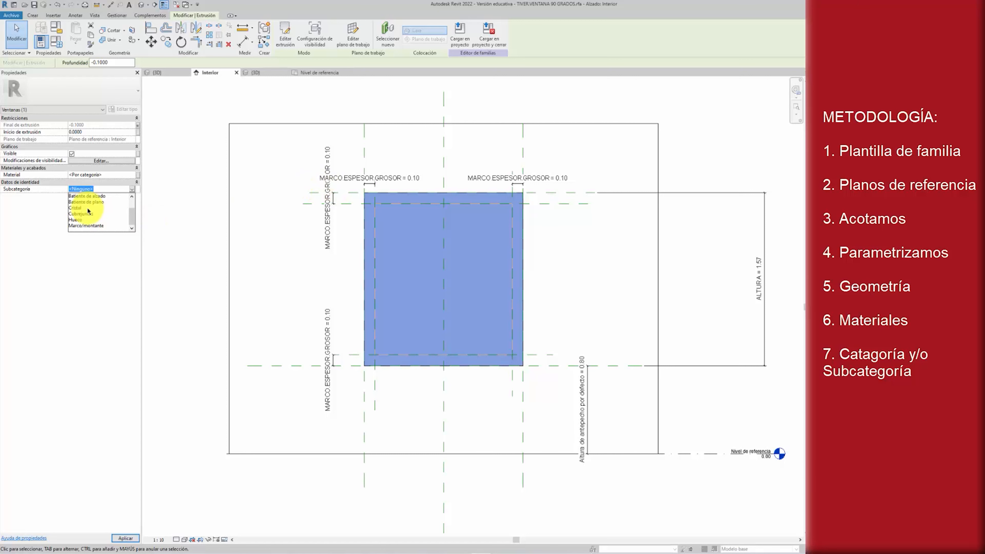
{"action": "left_click", "coordinate": [307, 73]}
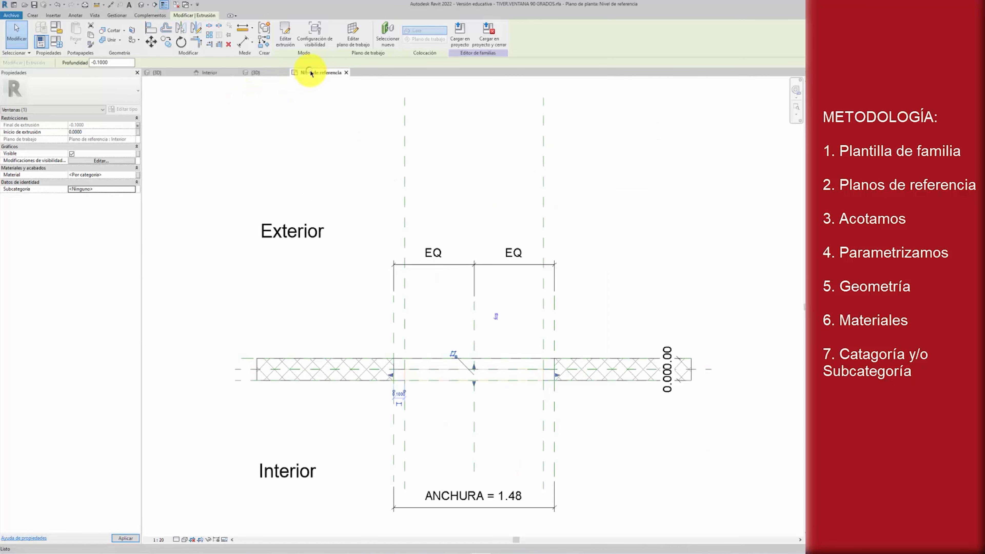
- In the window-leaf family's 3D view, assign the Marco/montante subcategory to the panel extrusion
{"action": "left_click", "coordinate": [264, 73]}
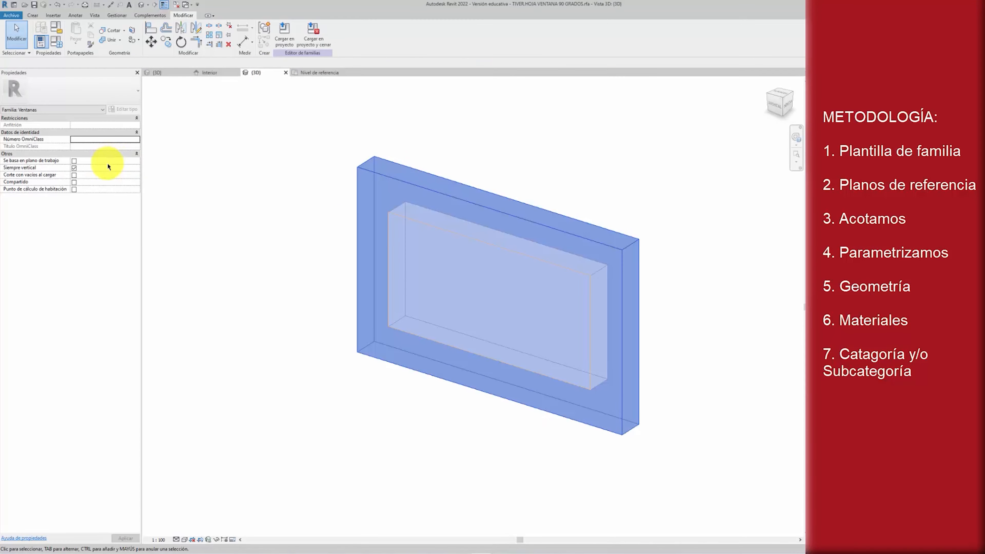
{"action": "left_click", "coordinate": [385, 141]}
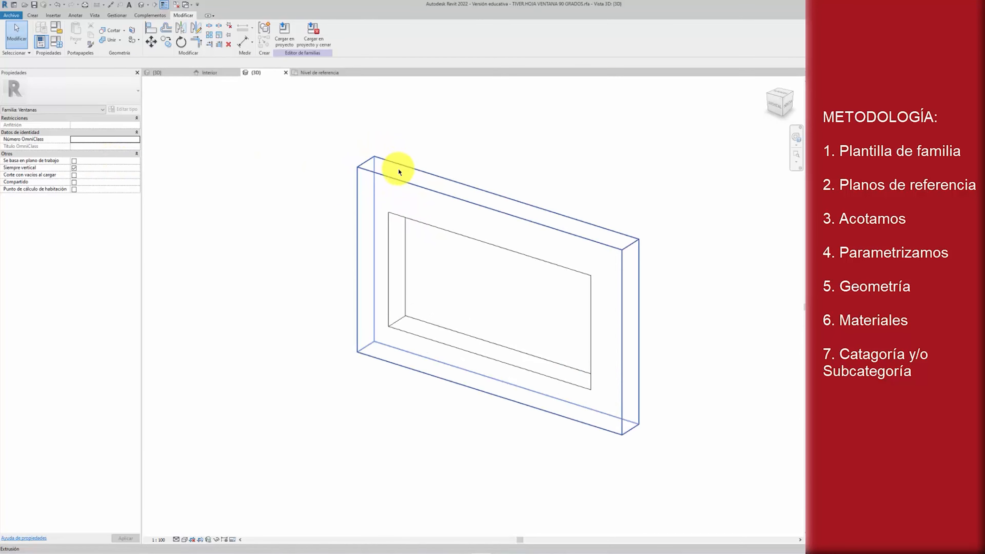
{"action": "left_click", "coordinate": [401, 183]}
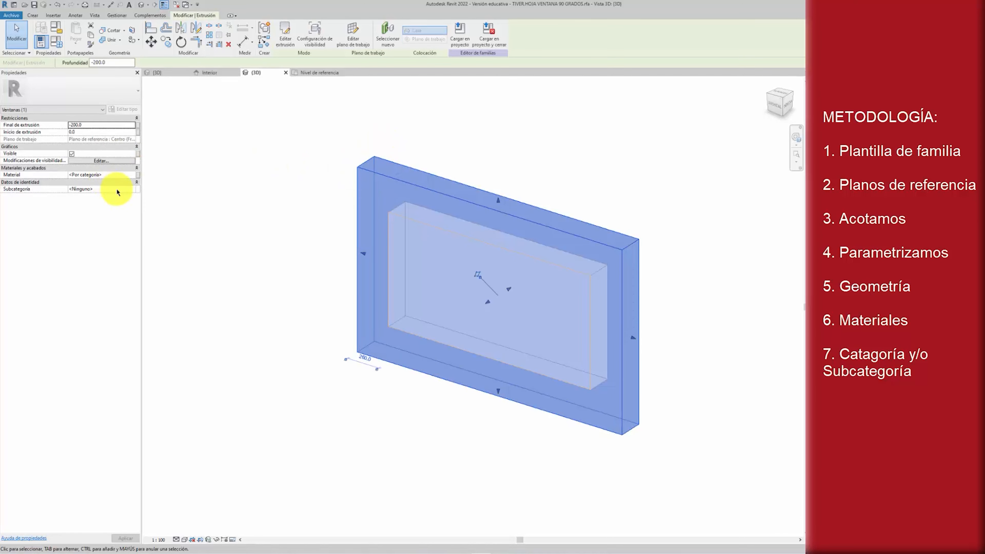
{"action": "left_click", "coordinate": [134, 192]}
{"action": "left_click", "coordinate": [133, 190]}
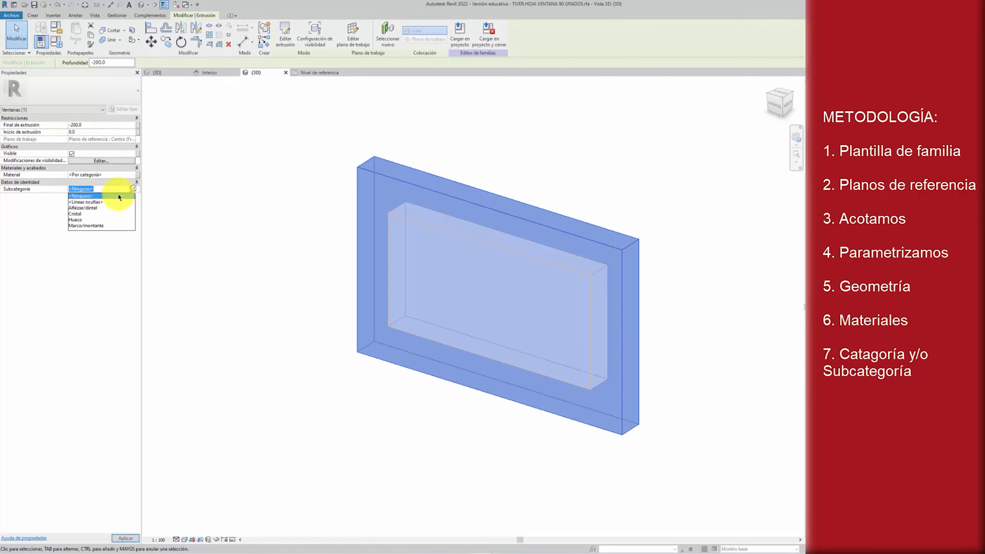
{"action": "left_click", "coordinate": [95, 226]}
{"action": "left_click", "coordinate": [244, 231]}
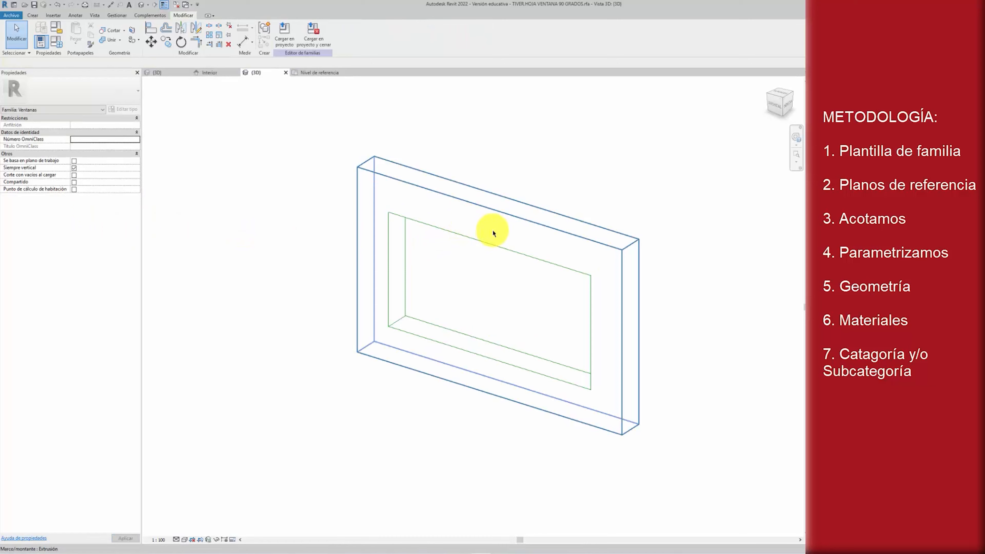
- In the Proyecto1 object styles, assign the Aislamiento - Fibra mineral material to the Marco/montante subcategory of Ventanas
{"action": "left_click", "coordinate": [173, 72]}
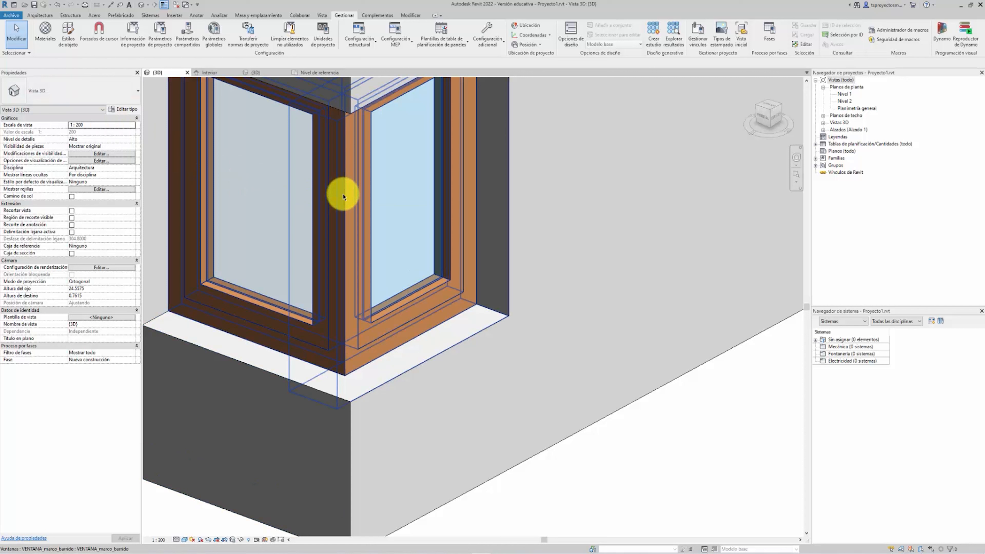
{"action": "left_click", "coordinate": [73, 33]}
{"action": "left_click", "coordinate": [392, 266]}
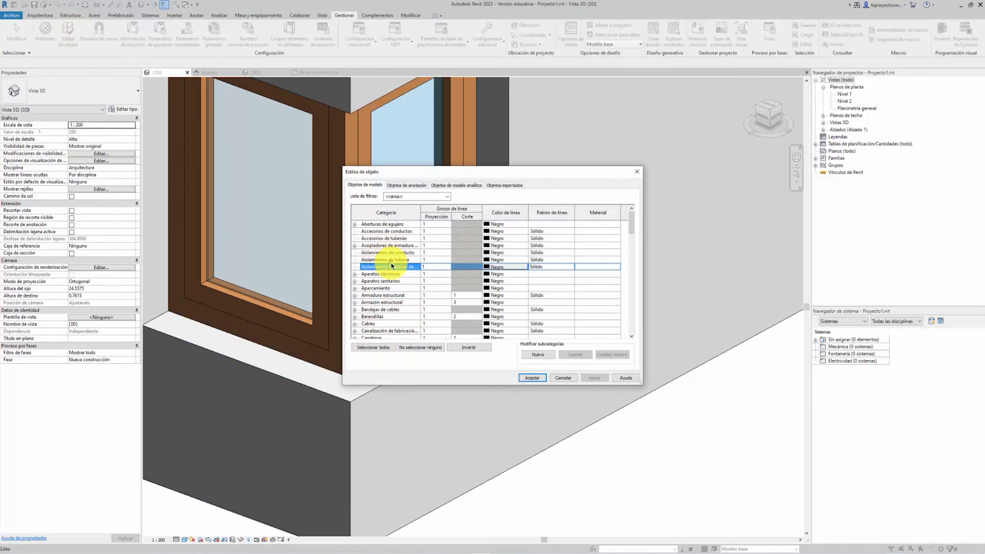
{"action": "key", "text": "v"}
{"action": "scroll", "coordinate": [396, 274], "scroll_direction": "down", "scroll_amount": 3}
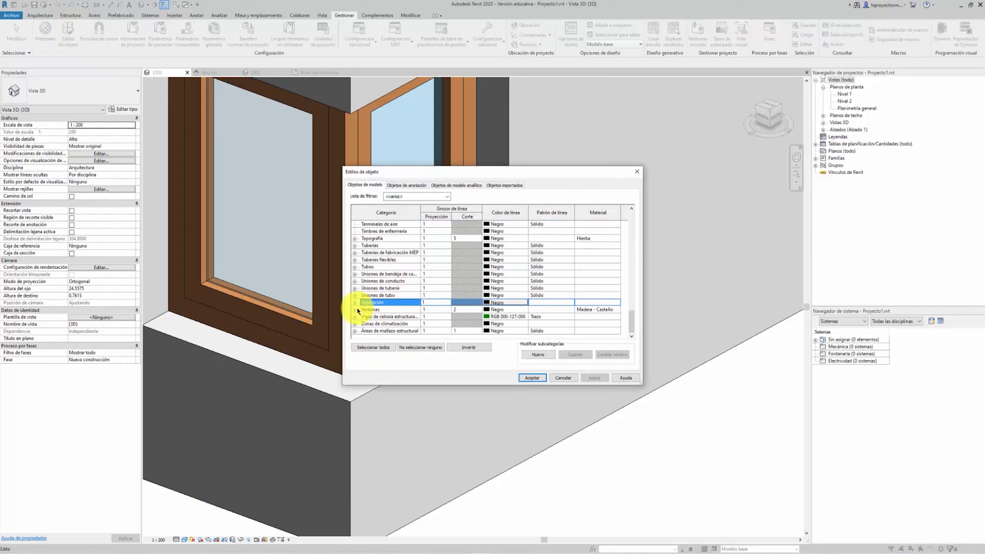
{"action": "left_click", "coordinate": [354, 309]}
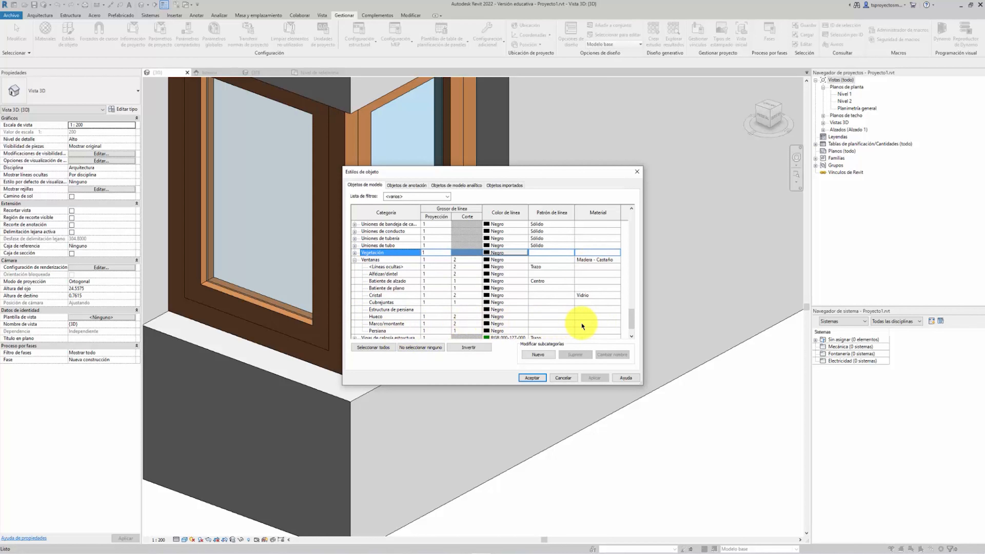
{"action": "left_click", "coordinate": [592, 324]}
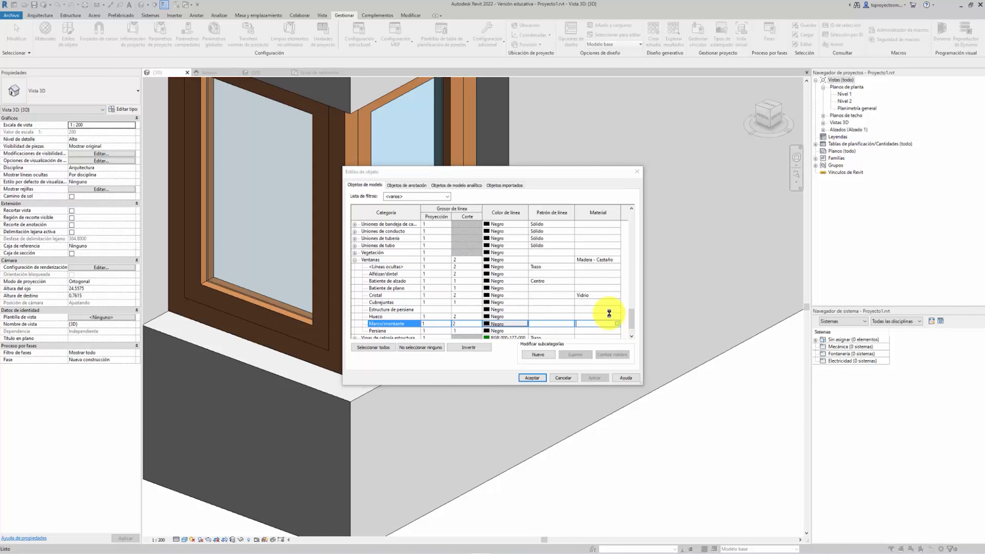
{"action": "left_click", "coordinate": [618, 324]}
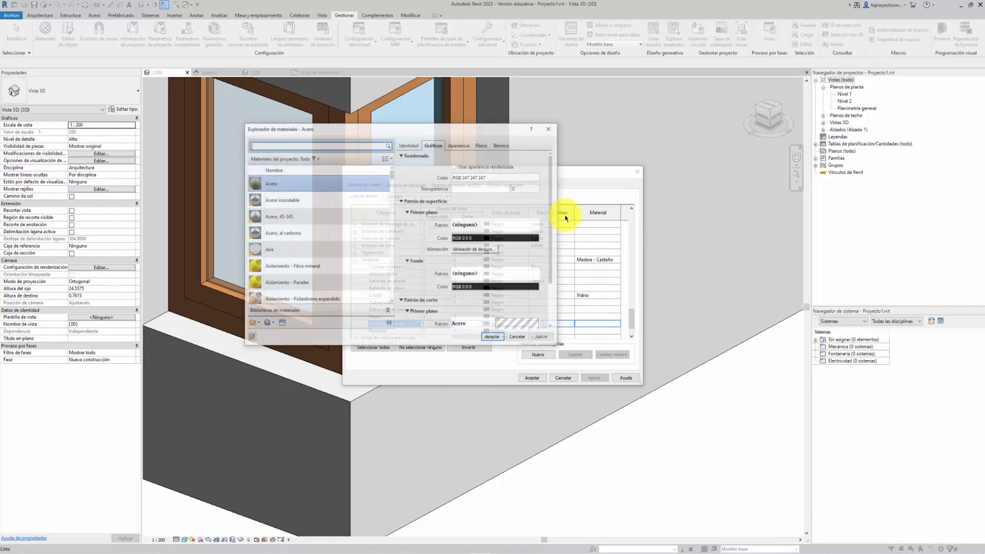
{"action": "left_click", "coordinate": [306, 267]}
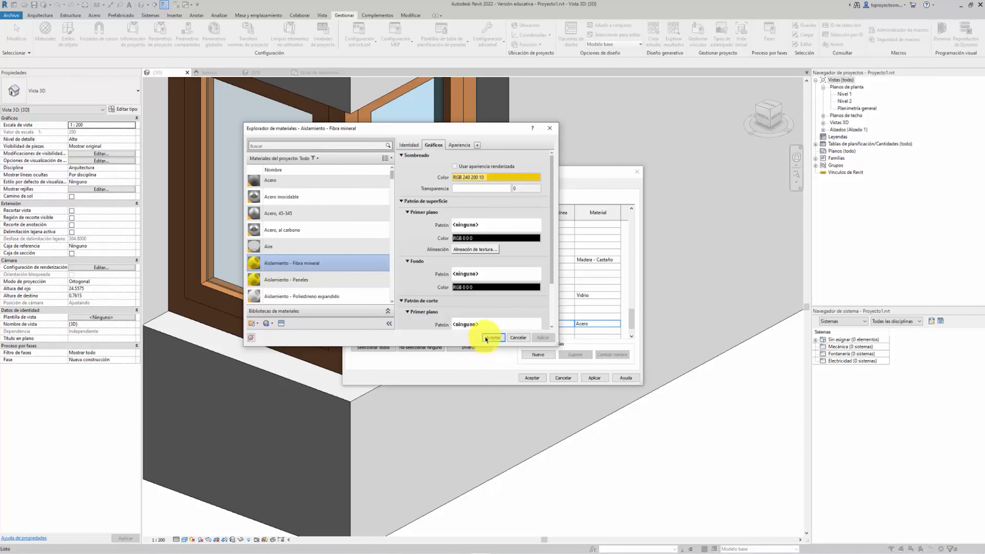
{"action": "left_click", "coordinate": [500, 337]}
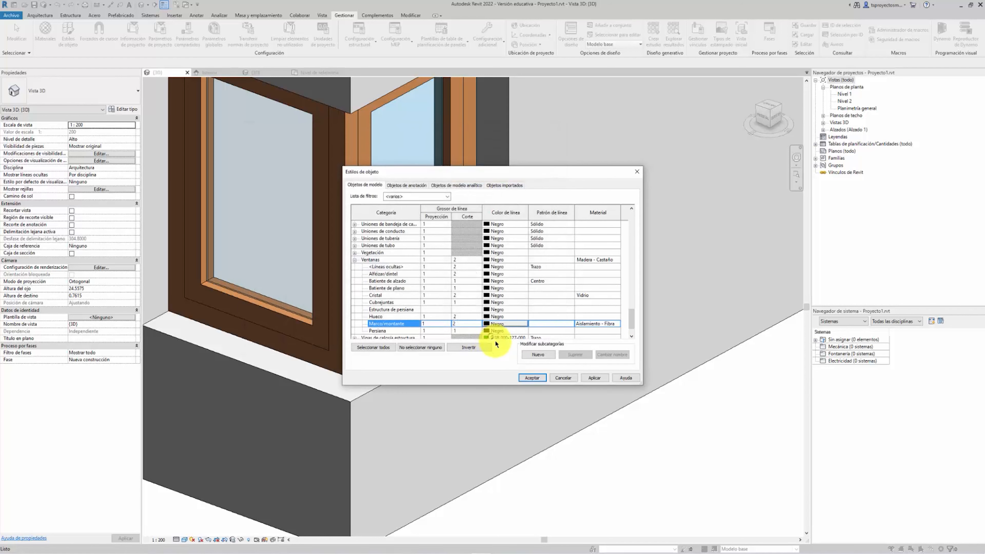
{"action": "left_click", "coordinate": [531, 375]}
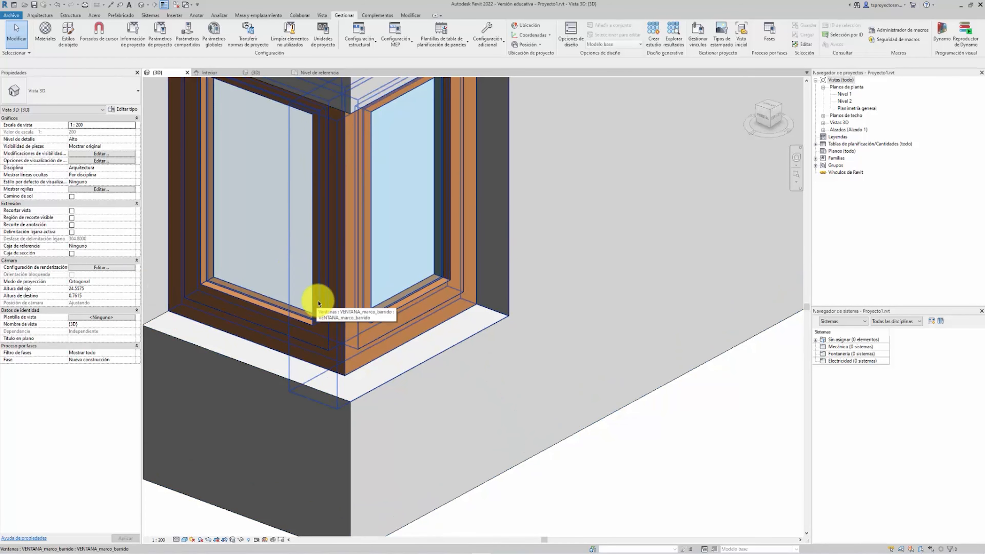
{"action": "scroll", "coordinate": [319, 302], "scroll_direction": "down", "scroll_amount": 3}
{"action": "scroll", "coordinate": [469, 349], "scroll_direction": "up", "scroll_amount": 1}
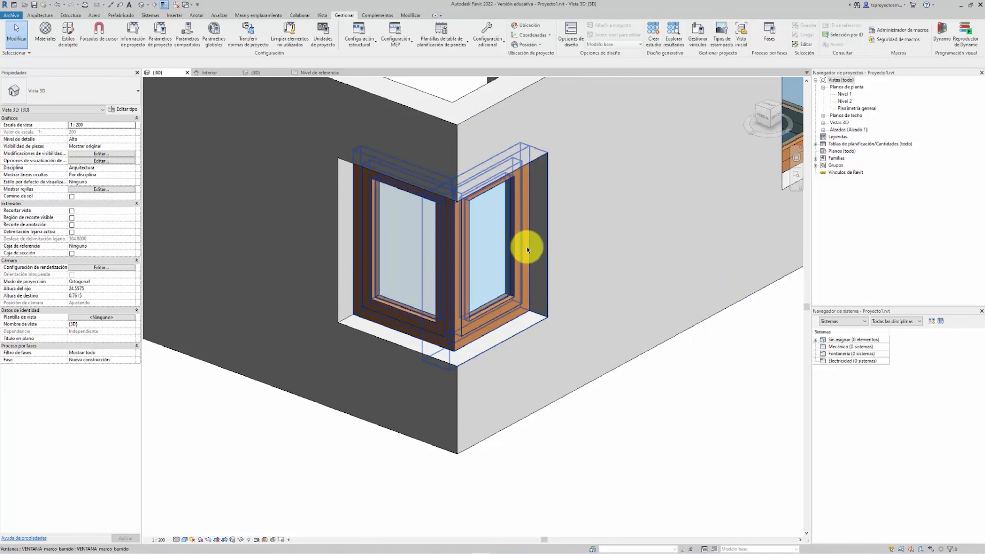
- In the window-leaf family's 3D view, create a type parameter ZZXXXX and associate it with the panel extrusion's material
{"action": "left_click", "coordinate": [320, 75]}
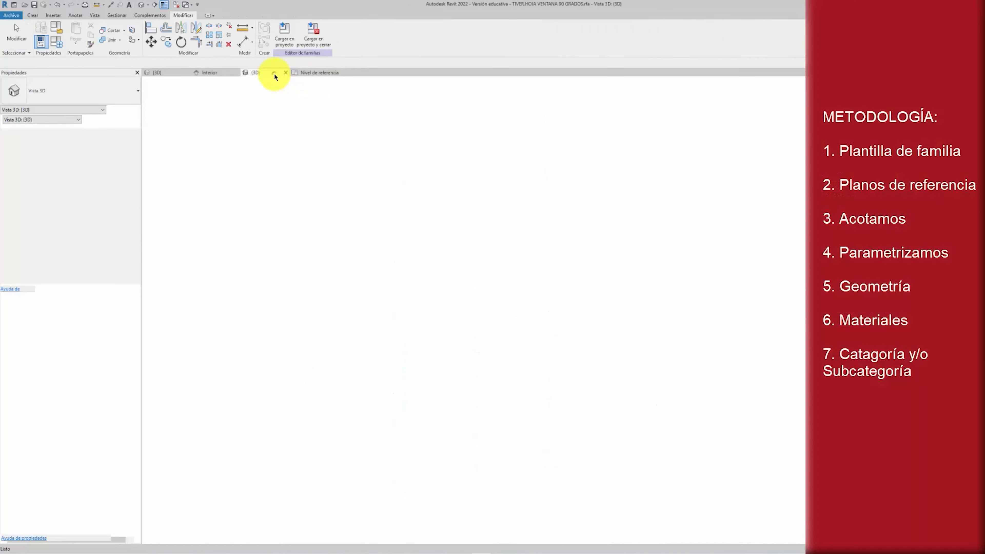
{"action": "left_click", "coordinate": [274, 73]}
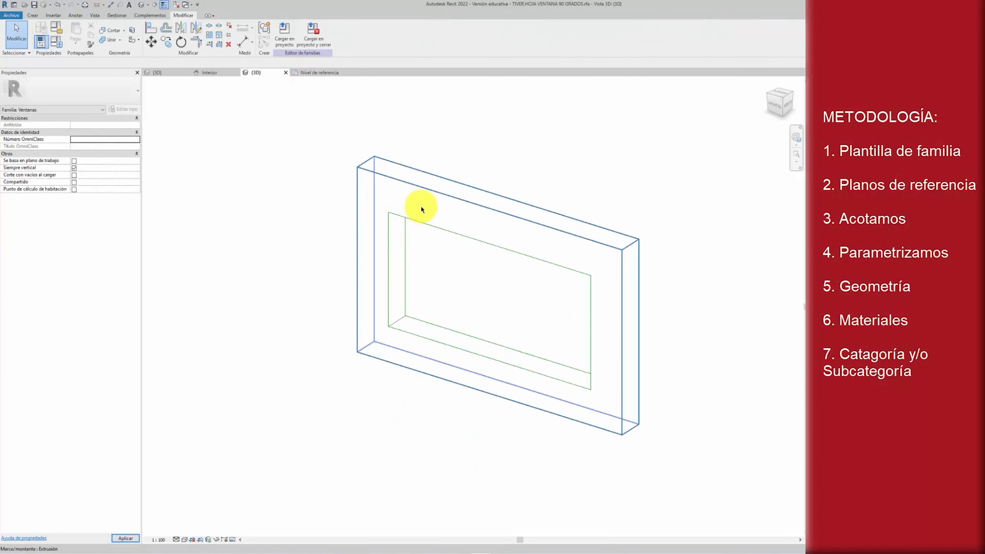
{"action": "left_click", "coordinate": [430, 188]}
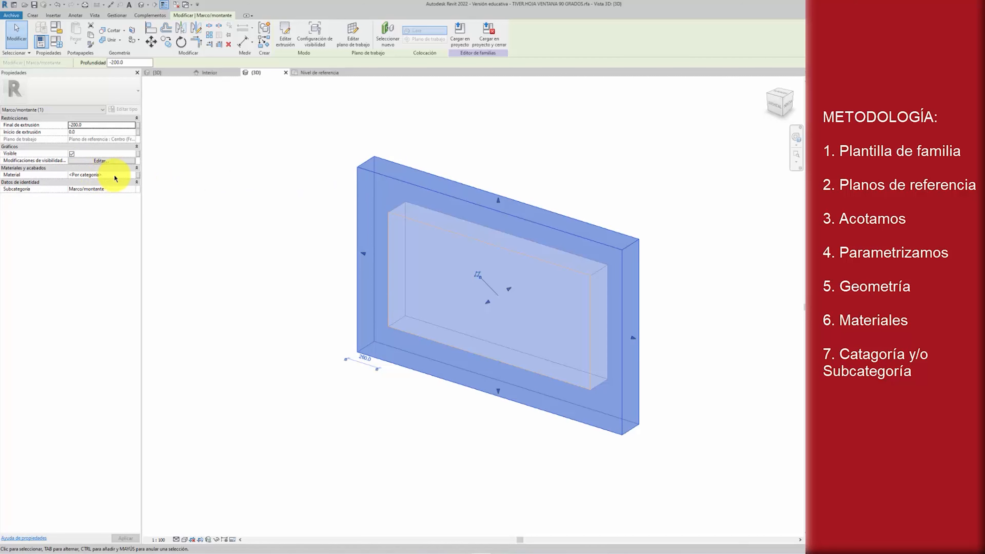
{"action": "left_click", "coordinate": [138, 175]}
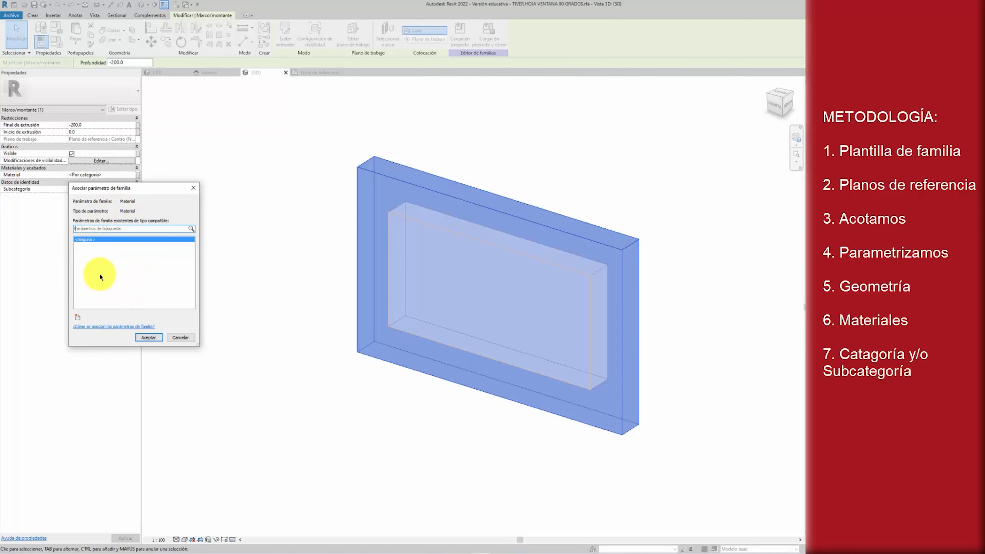
{"action": "left_click", "coordinate": [77, 319]}
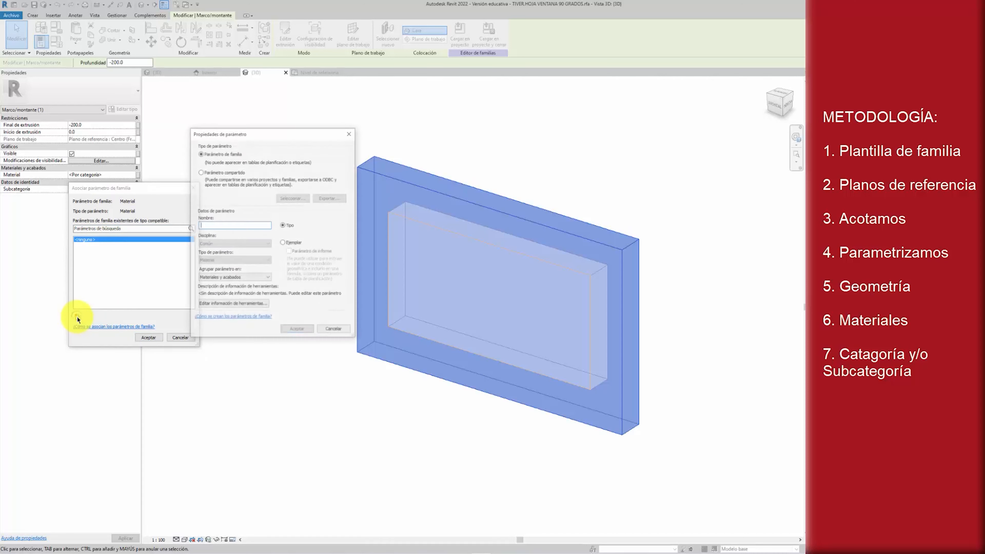
{"action": "type", "text": "ZZXXX"}
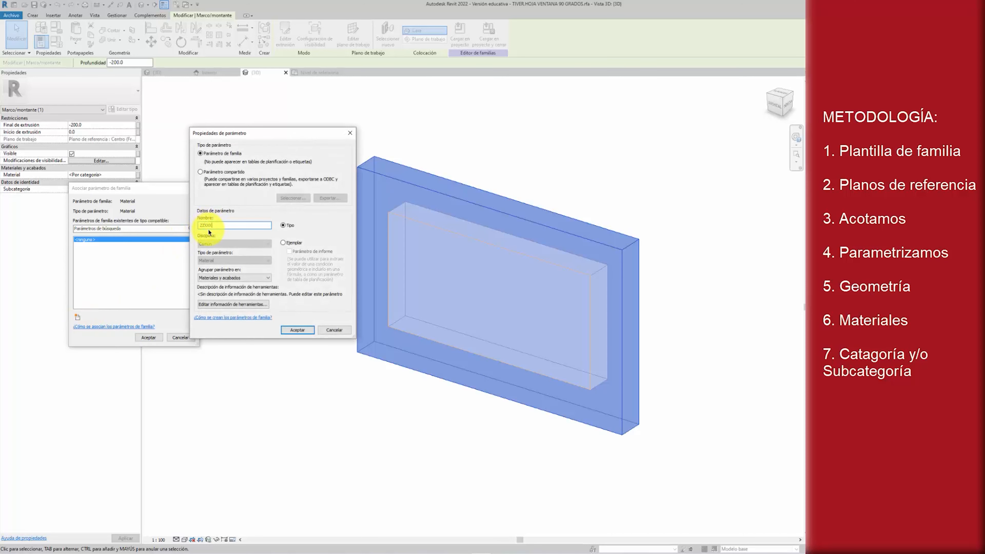
{"action": "left_click", "coordinate": [297, 330]}
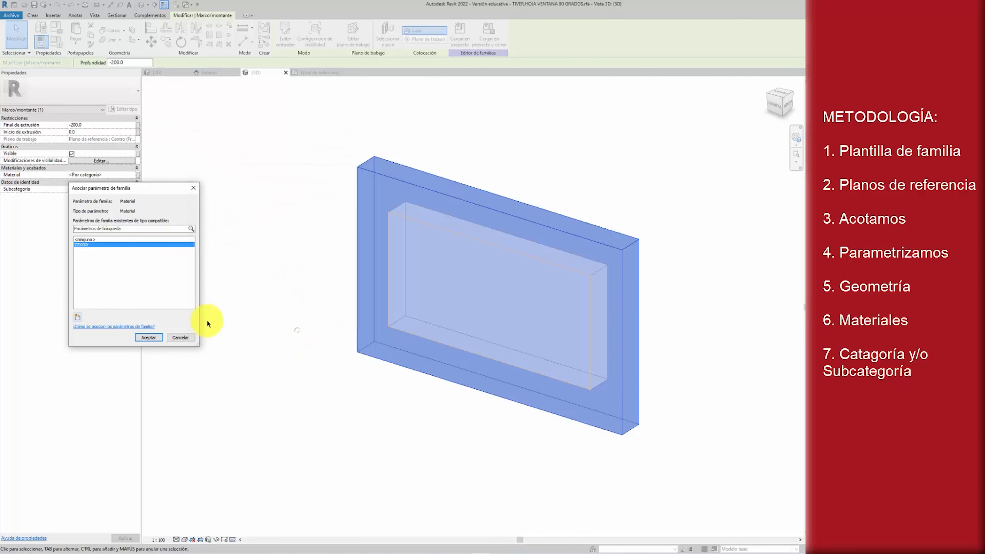
{"action": "left_click", "coordinate": [150, 337]}
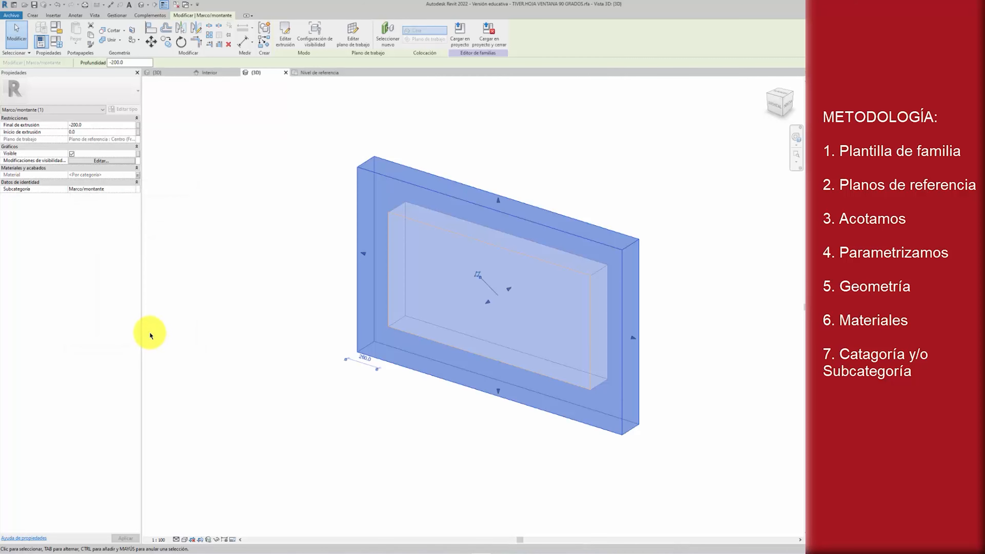
- Add a family type parameter QQQQQ of type Material, grouped under Materiales y acabados
{"action": "left_click", "coordinate": [55, 44]}
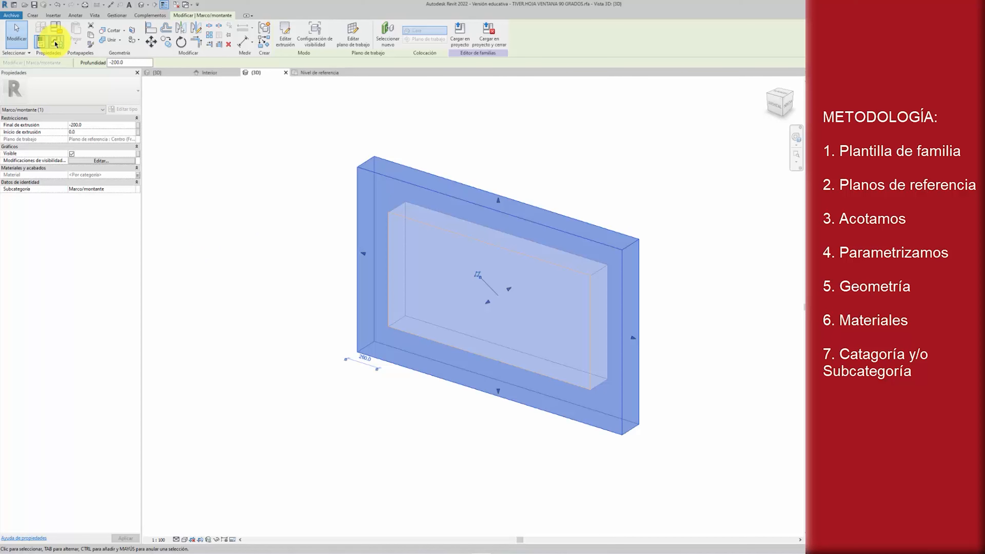
{"action": "left_click_drag", "start_coordinate": [200, 332], "coordinate": [220, 201]}
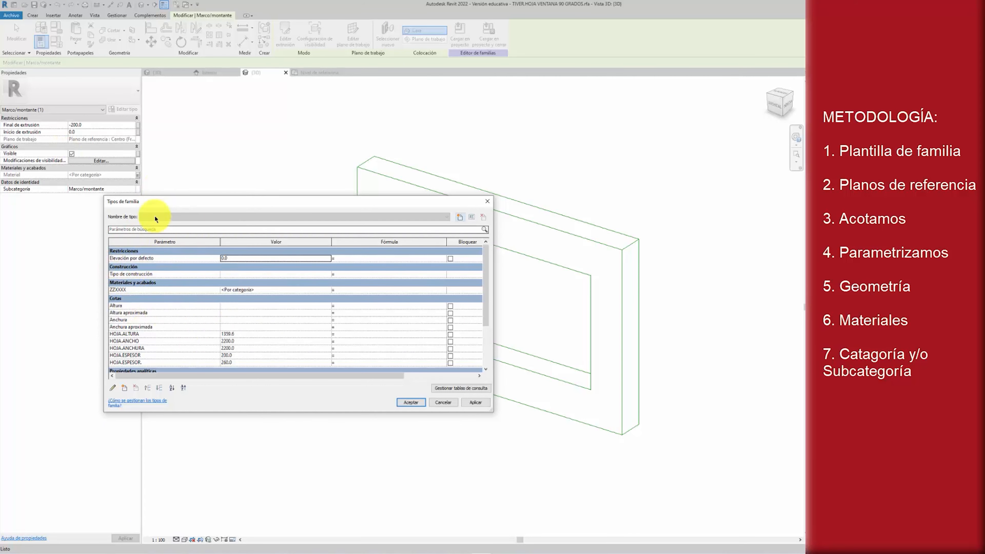
{"action": "left_click", "coordinate": [124, 388]}
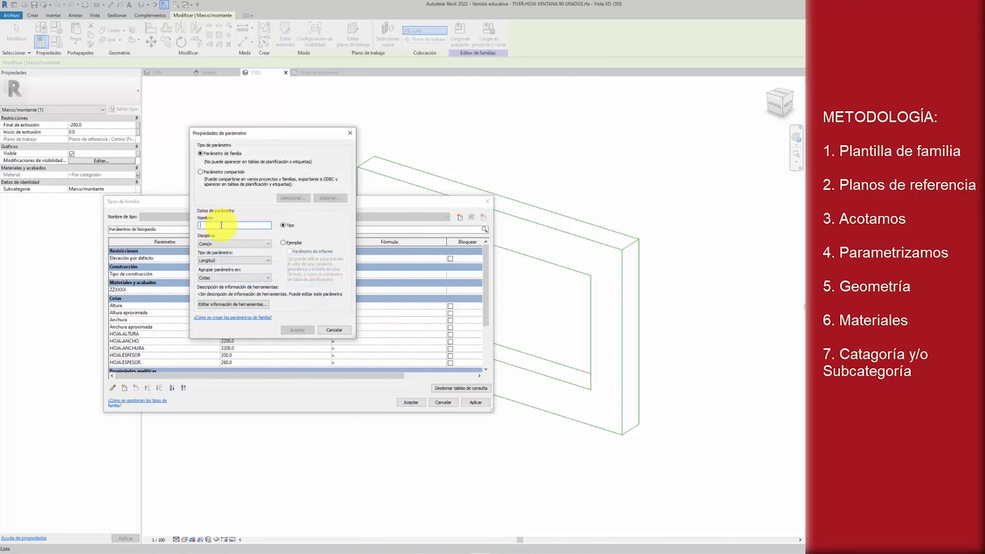
{"action": "type", "text": "QQQQQ"}
{"action": "left_click", "coordinate": [220, 243]}
{"action": "left_click", "coordinate": [219, 245]}
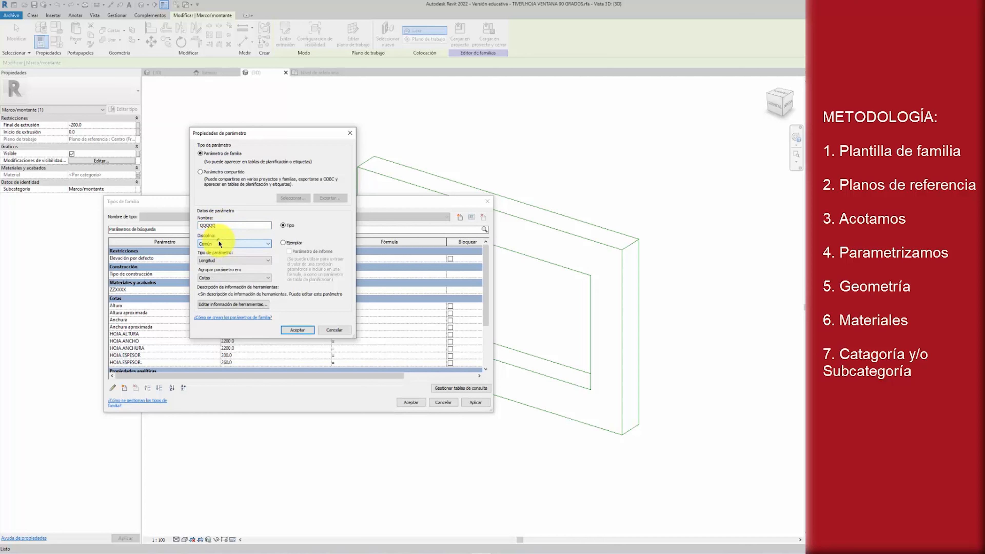
{"action": "left_click", "coordinate": [220, 260]}
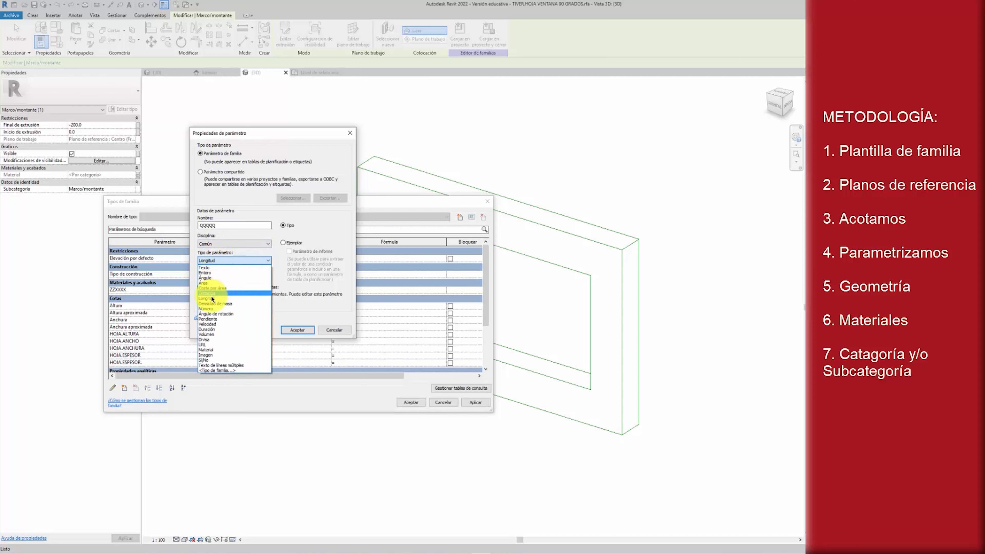
{"action": "left_click", "coordinate": [216, 349]}
{"action": "left_click", "coordinate": [213, 277]}
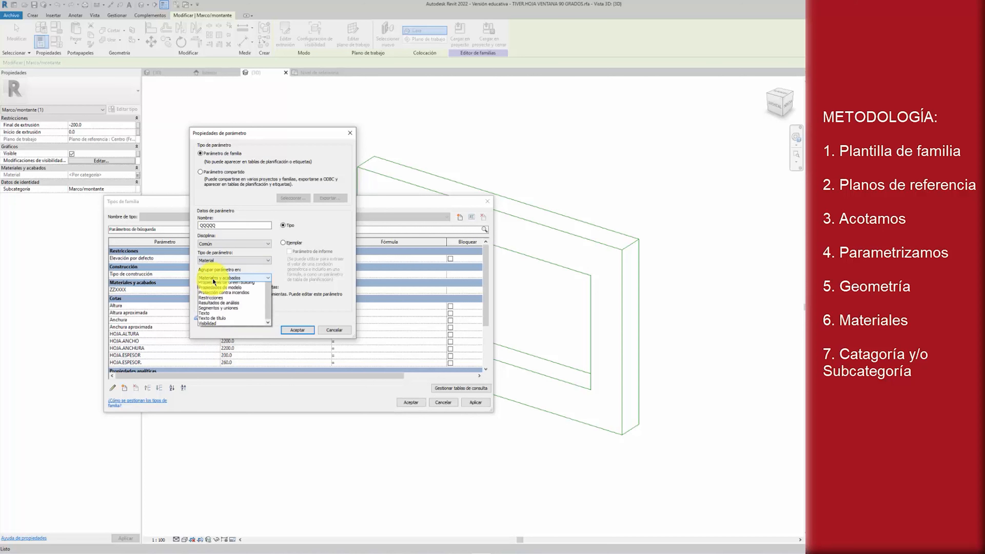
{"action": "left_click", "coordinate": [213, 282]}
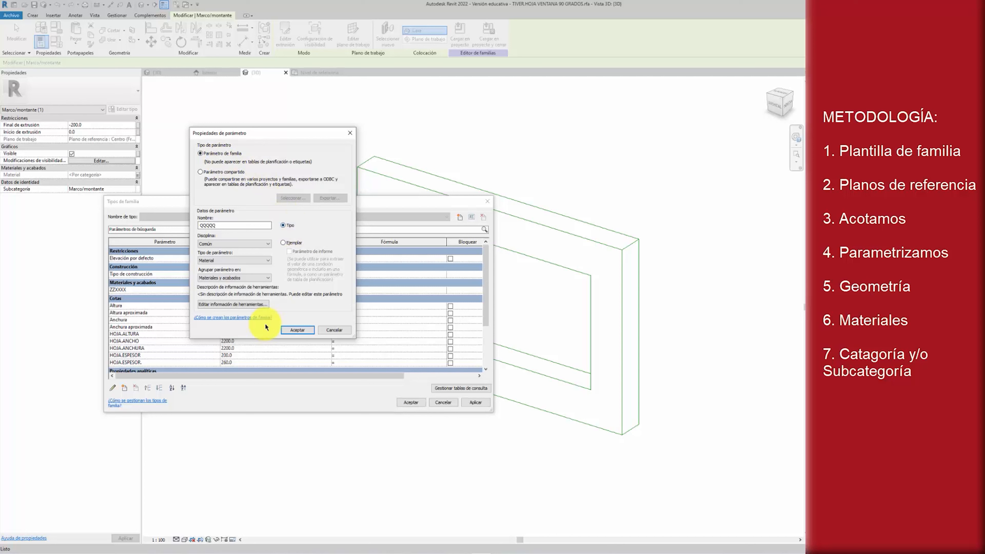
{"action": "left_click", "coordinate": [297, 330]}
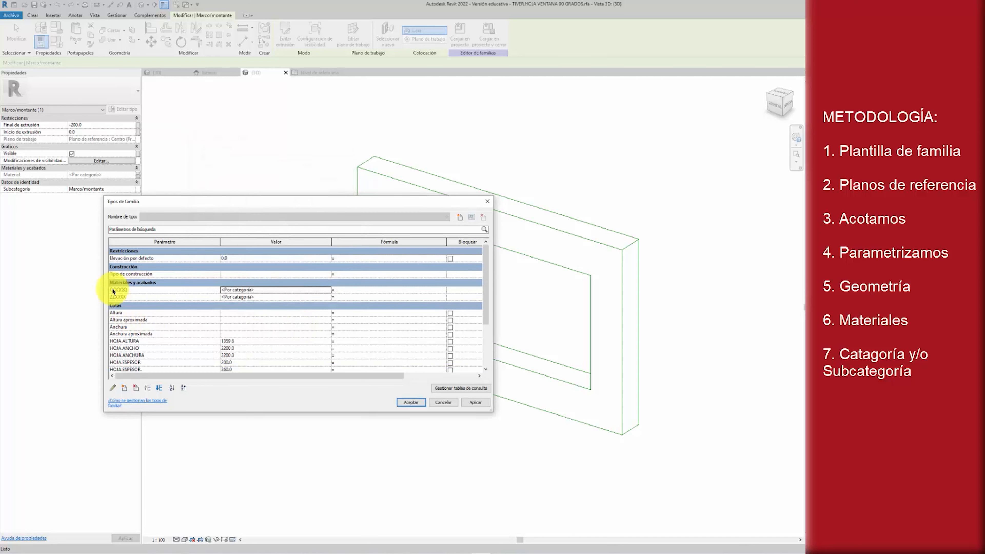
{"action": "left_click", "coordinate": [410, 403]}
- Examine the family parameters available for association with the panel extrusion's material, without changing the association
{"action": "left_click", "coordinate": [398, 180]}
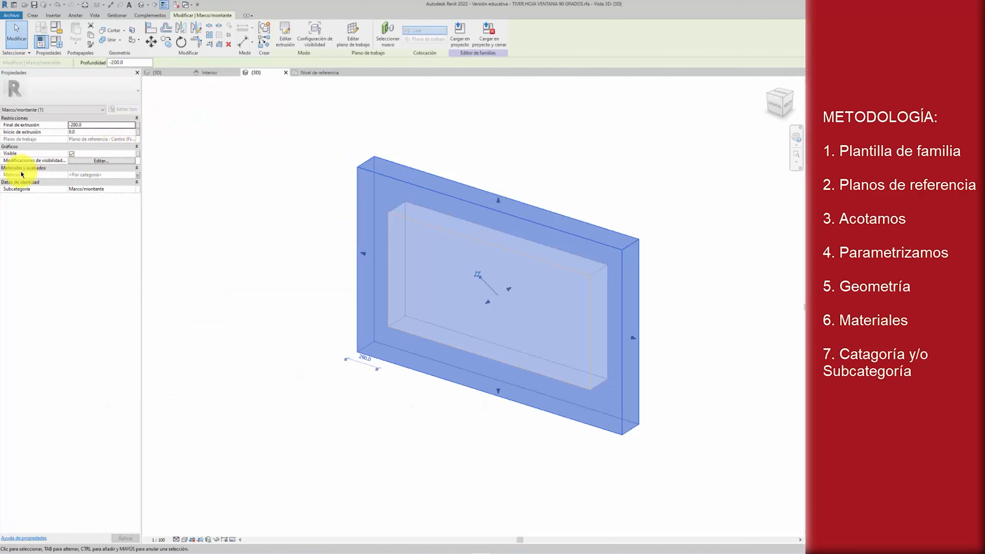
{"action": "left_click", "coordinate": [137, 175]}
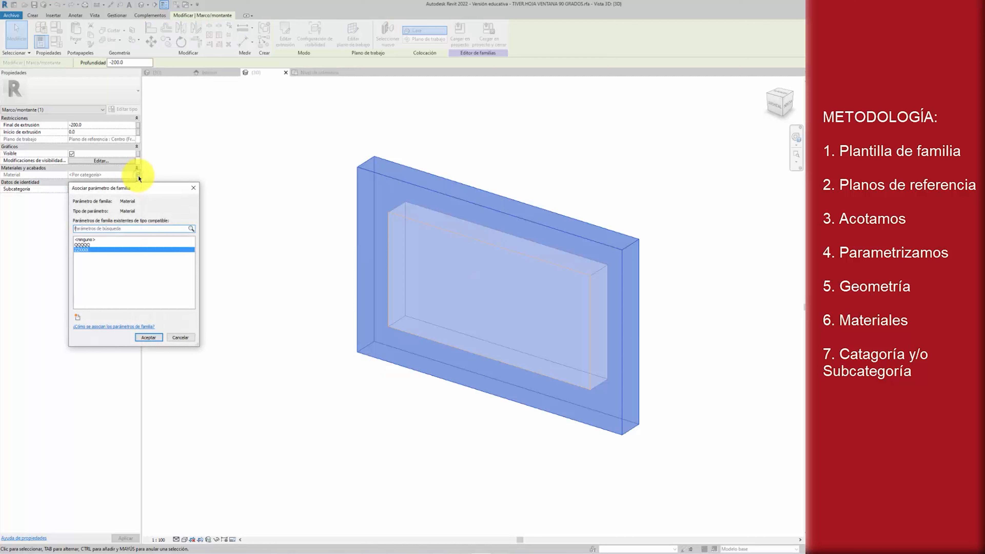
{"action": "left_click", "coordinate": [84, 244]}
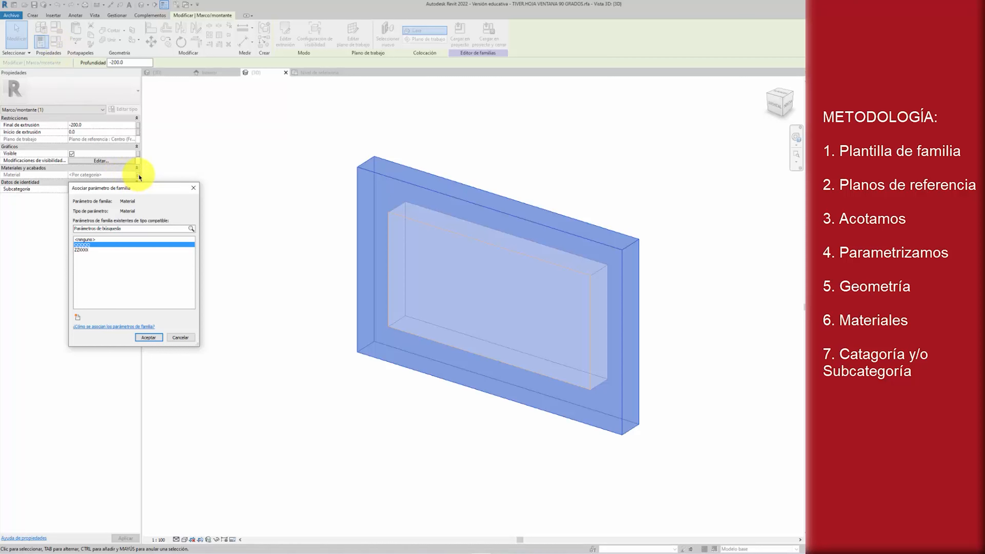
{"action": "left_click", "coordinate": [184, 338]}
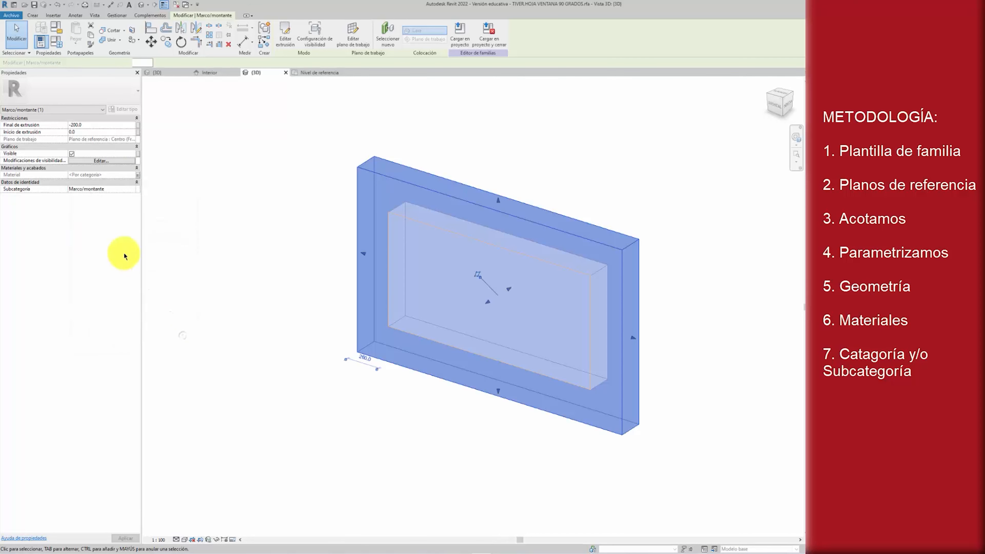
- Delete the material parameters QQQQQ and ZZXXXX from the window-leaf family's types
{"action": "left_click", "coordinate": [56, 41]}
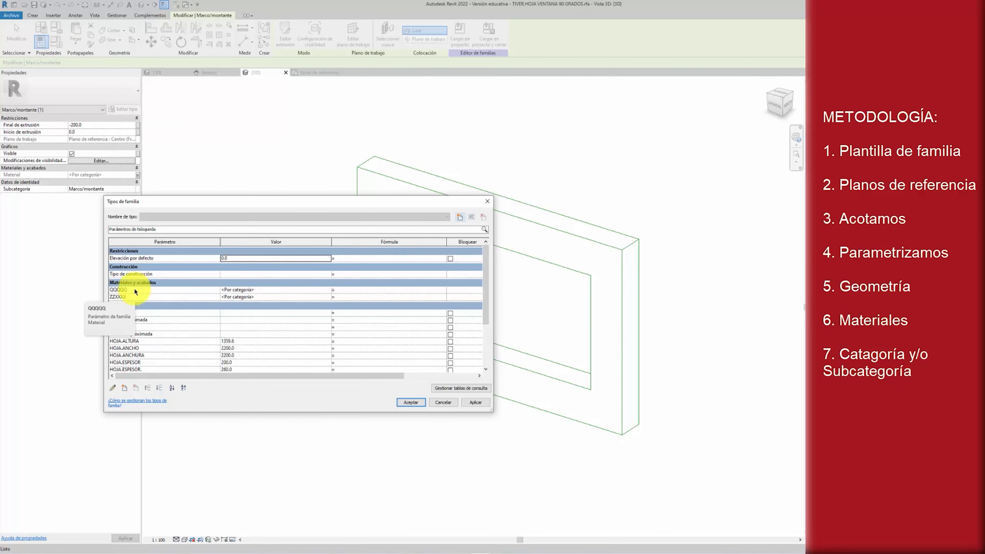
{"action": "left_click", "coordinate": [137, 289]}
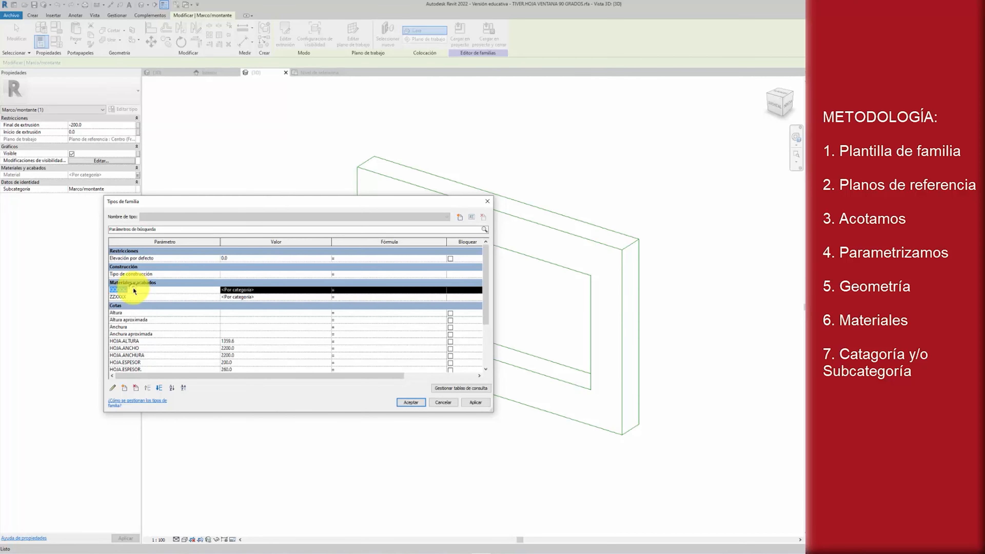
{"action": "left_click", "coordinate": [135, 388]}
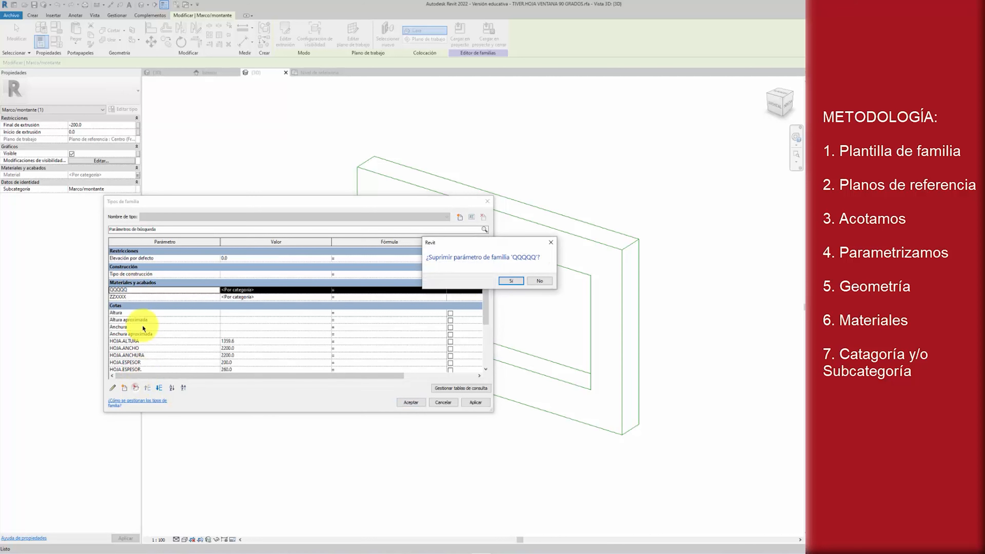
{"action": "left_click", "coordinate": [511, 281]}
{"action": "left_click", "coordinate": [132, 292]}
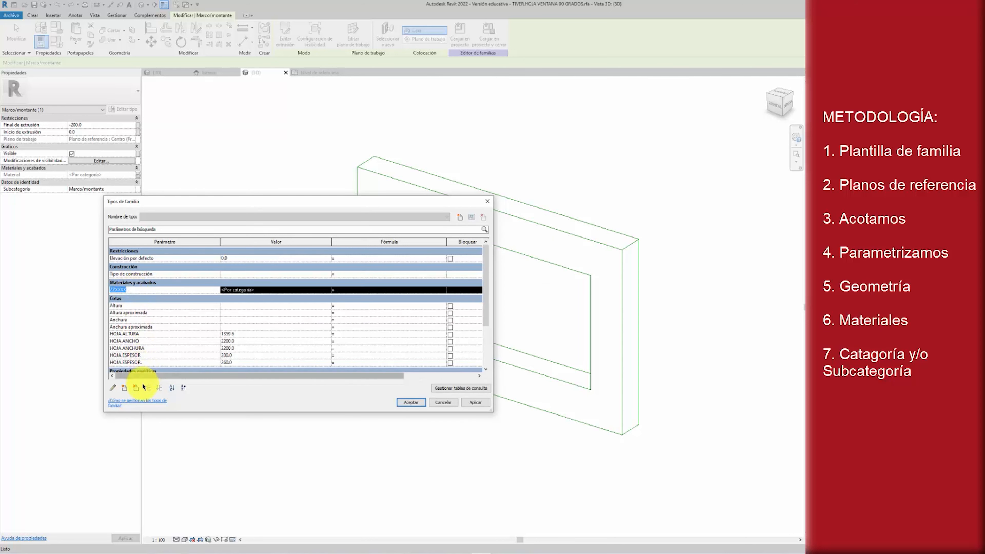
{"action": "left_click", "coordinate": [135, 388]}
{"action": "left_click", "coordinate": [514, 293]}
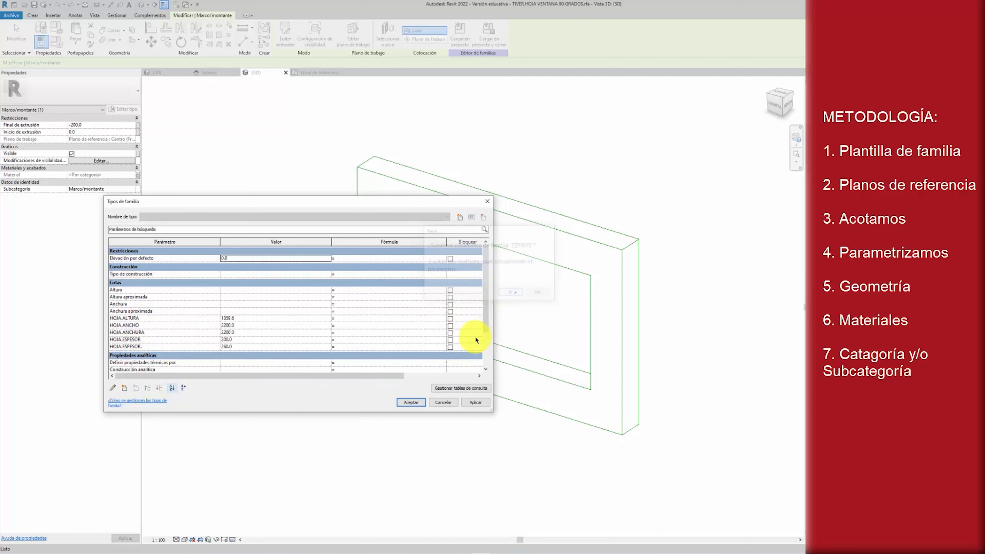
- Create a family type parameter MATERIAL and associate it with the window frame extrusion's material
{"action": "left_click", "coordinate": [411, 402]}
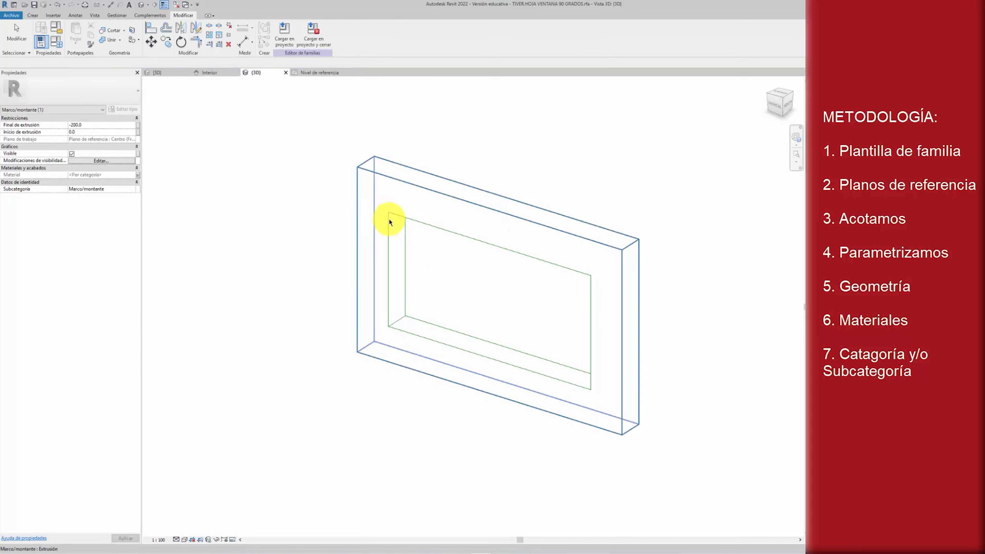
{"action": "left_click", "coordinate": [436, 192]}
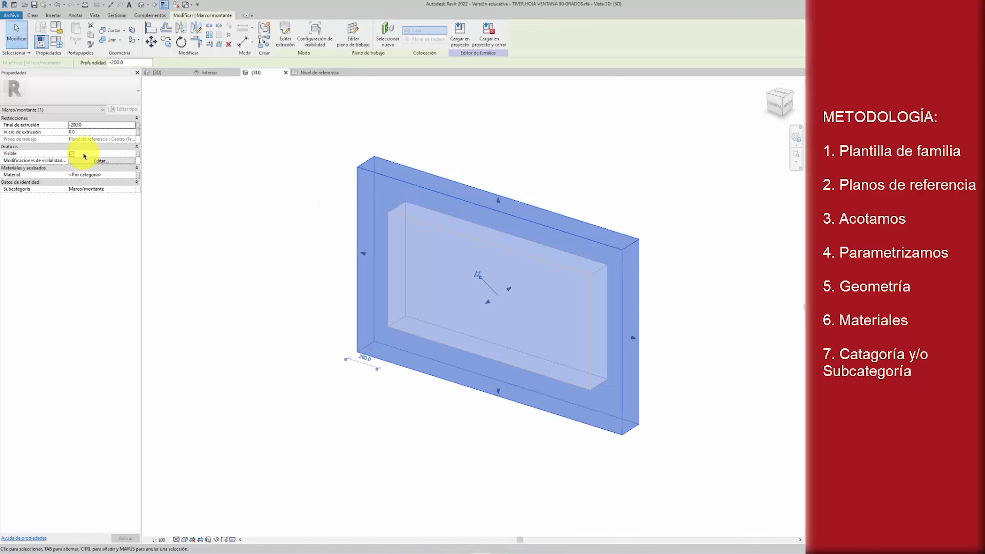
{"action": "left_click", "coordinate": [136, 176]}
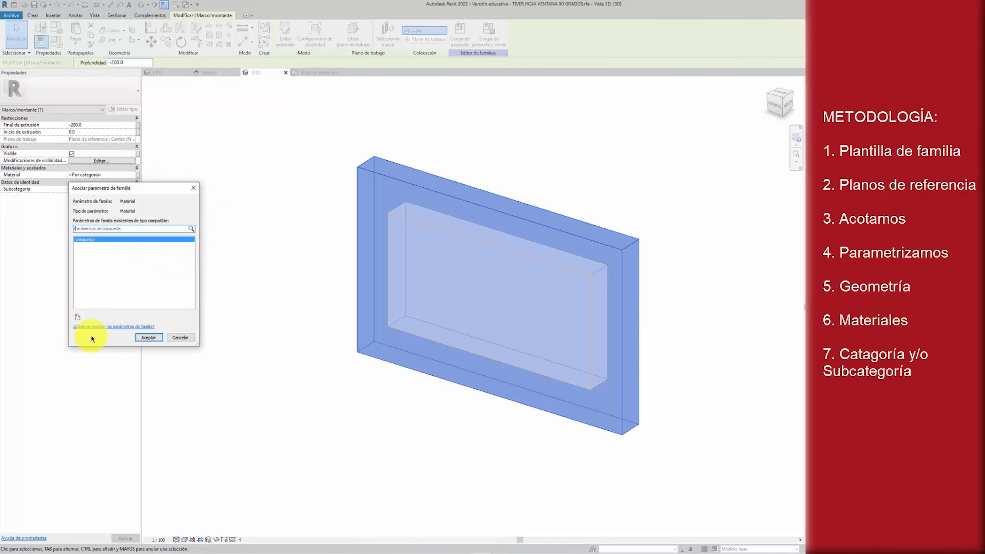
{"action": "left_click", "coordinate": [77, 317]}
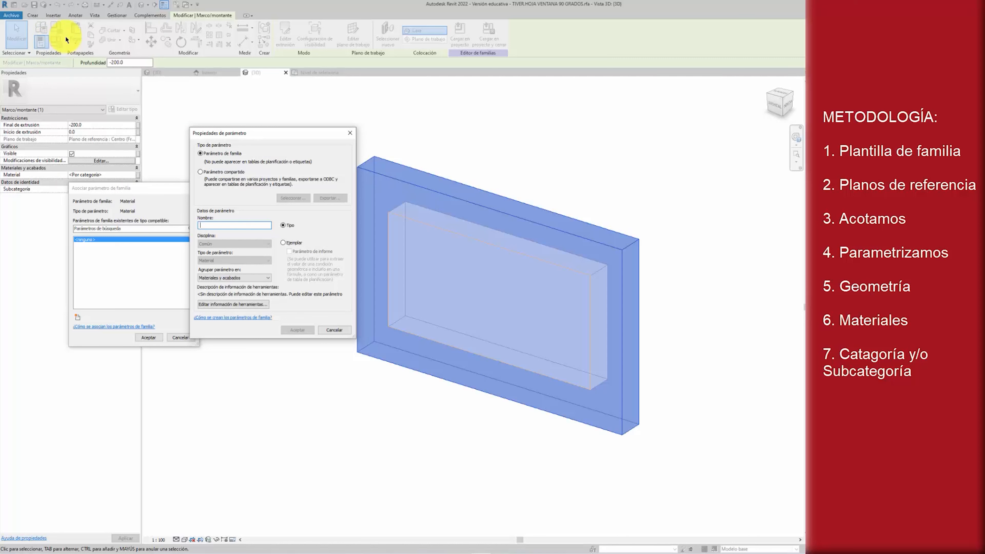
{"action": "type", "text": "MATERIAL"}
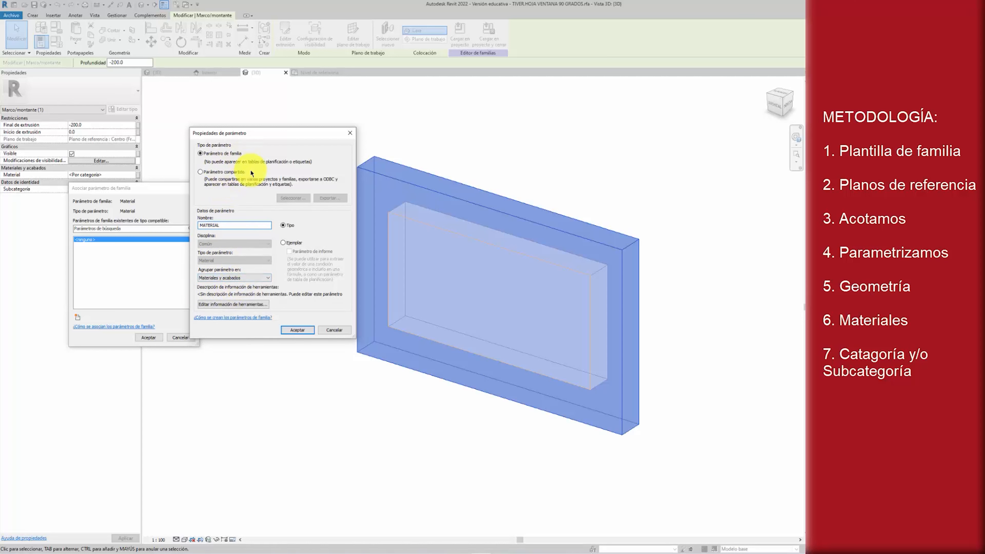
{"action": "left_click", "coordinate": [297, 330]}
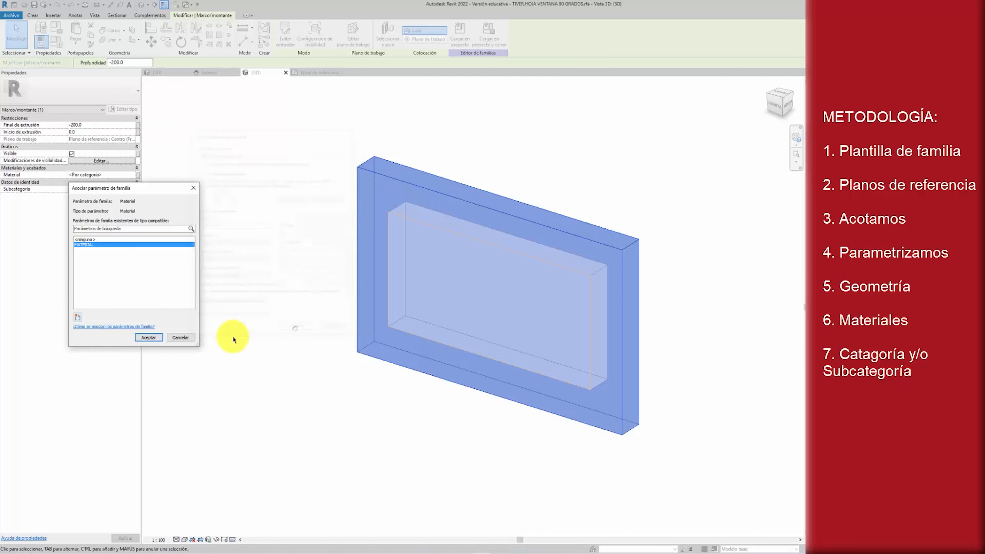
{"action": "left_click", "coordinate": [146, 337]}
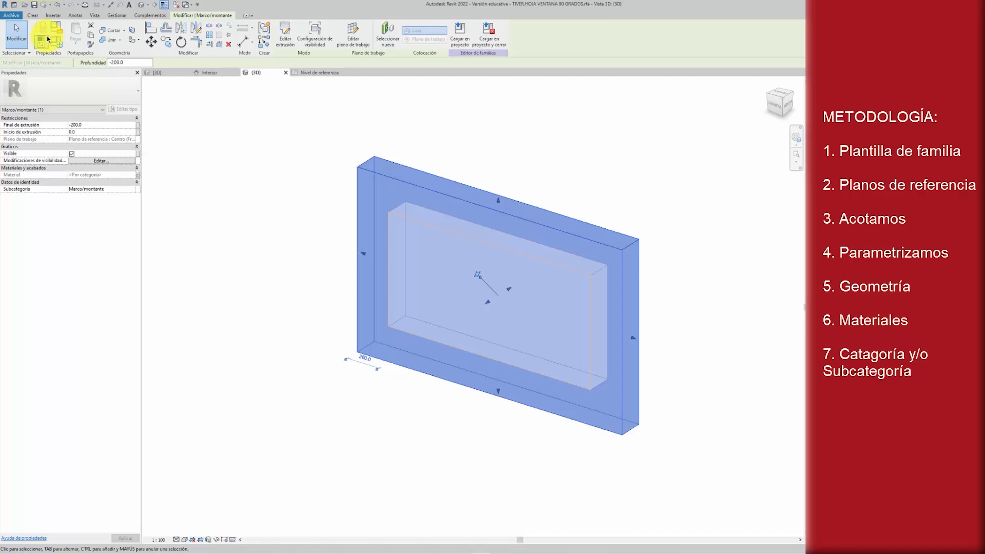
- Review the family category Ventanas and its family parameters without changing them
{"action": "left_click", "coordinate": [57, 29]}
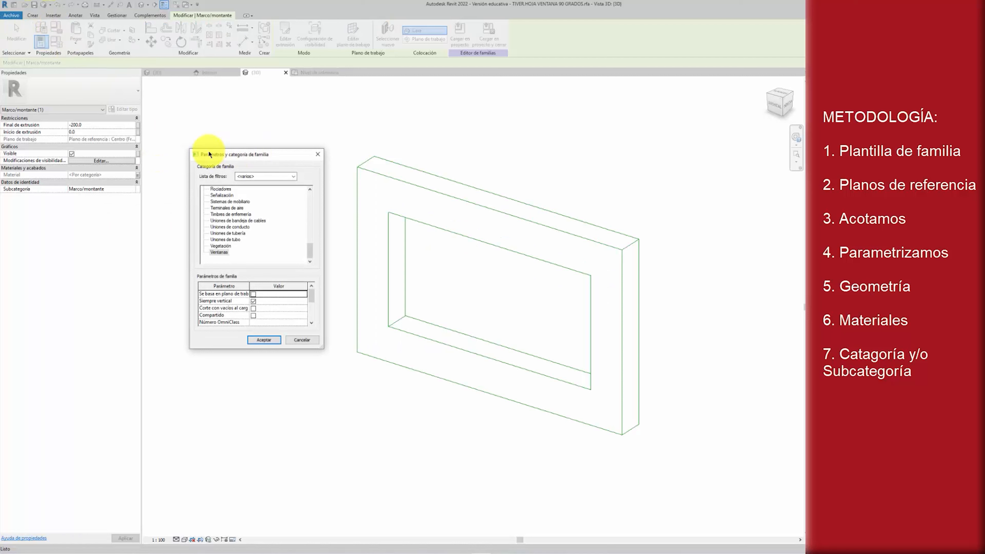
{"action": "left_click", "coordinate": [223, 251]}
{"action": "left_click_drag", "start_coordinate": [314, 299], "coordinate": [315, 323]}
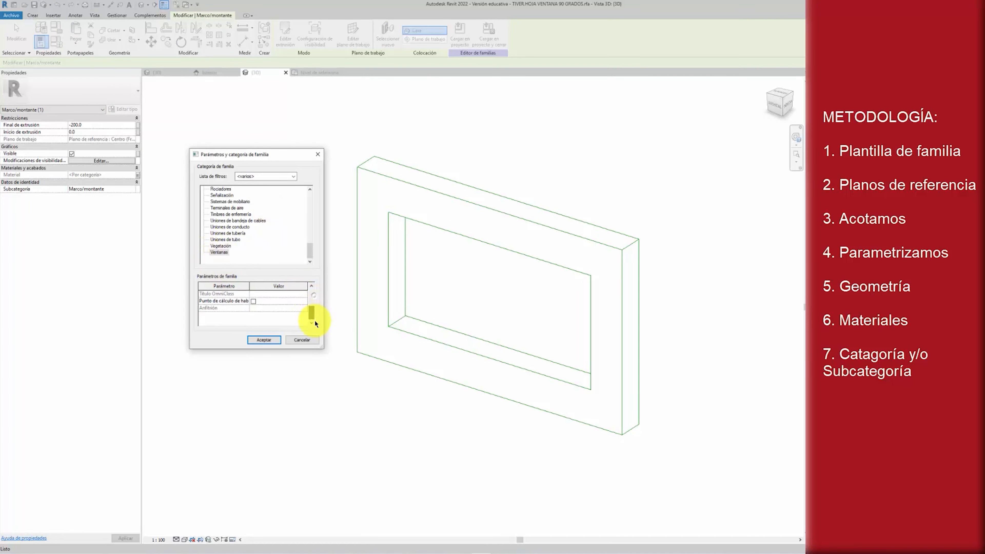
{"action": "left_click", "coordinate": [264, 340]}
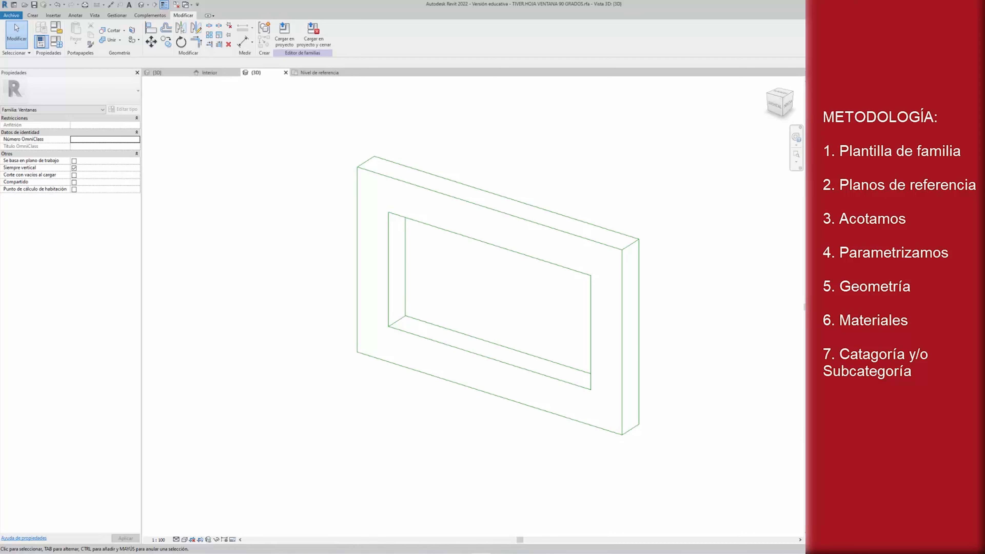
- In the Frontal elevation, start an extrusion and sketch a rectangle about 1860 by 1040 mm around the frame's opening
{"action": "double_click", "coordinate": [845, 163]}
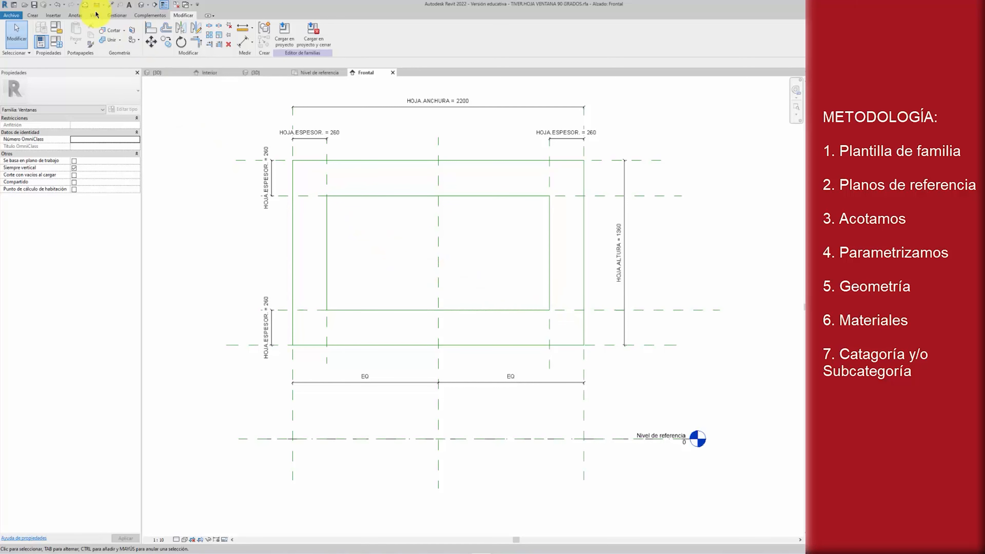
{"action": "left_click", "coordinate": [33, 17]}
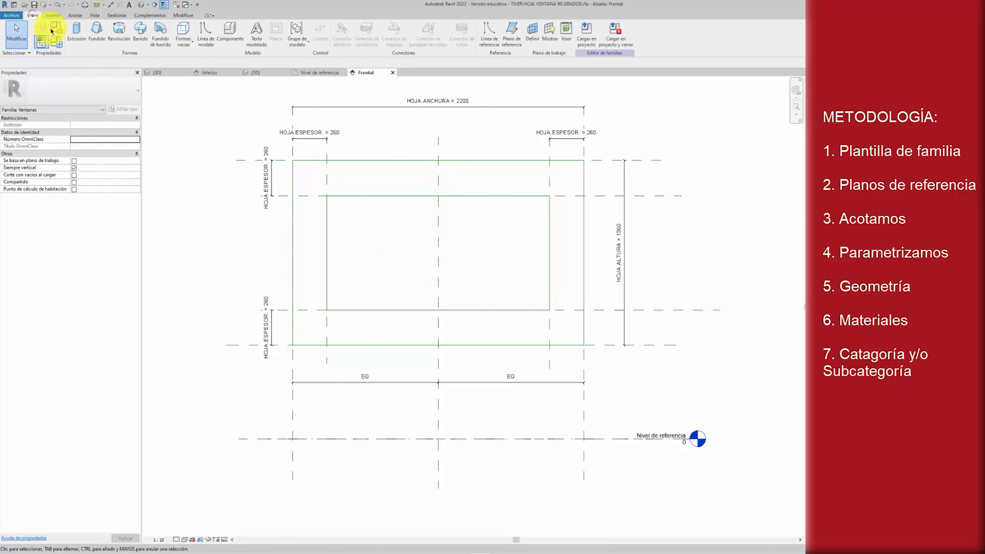
{"action": "left_click", "coordinate": [73, 29]}
{"action": "left_click", "coordinate": [305, 28]}
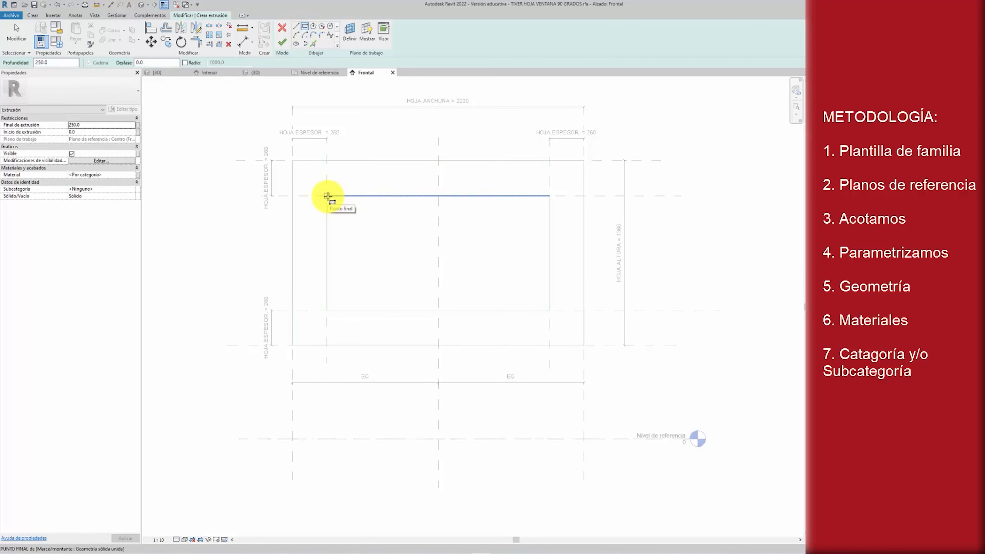
{"action": "left_click", "coordinate": [550, 310]}
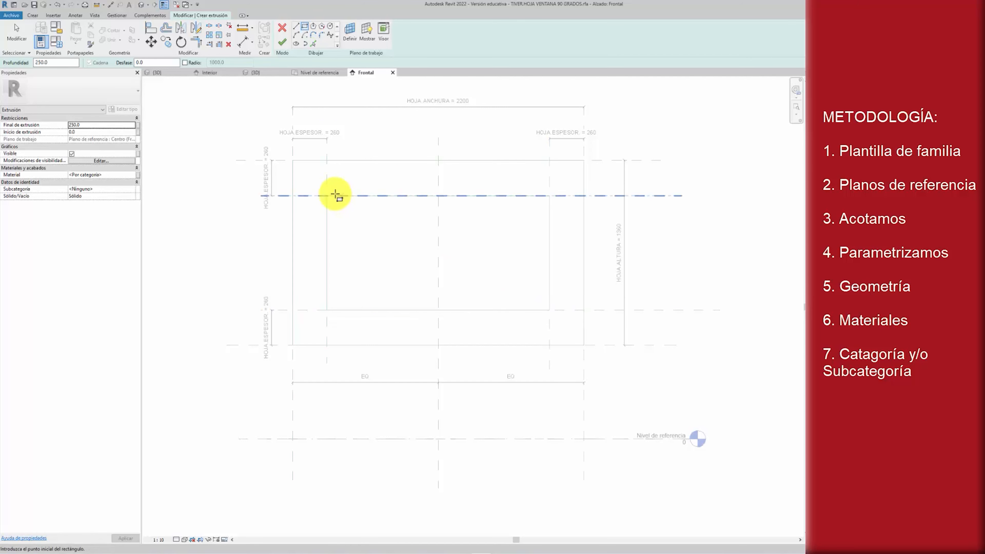
{"action": "left_click", "coordinate": [315, 182]}
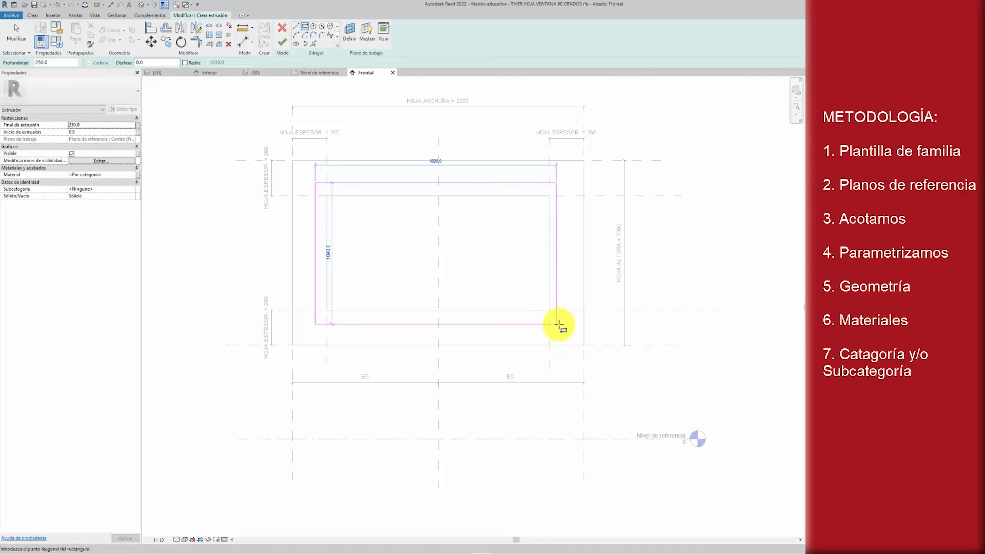
{"action": "left_click", "coordinate": [561, 324]}
{"action": "key", "text": "Escape"}
{"action": "key", "text": "Escape"}
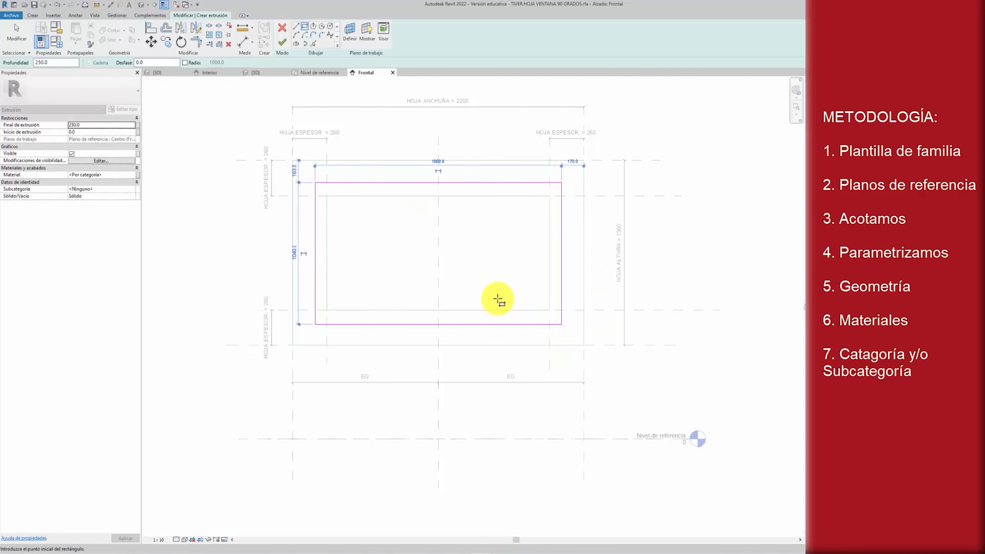
- Align and lock the rectangle's four sides to the reference planes of the frame opening, and finish the extrusion
{"action": "key", "text": "a"}
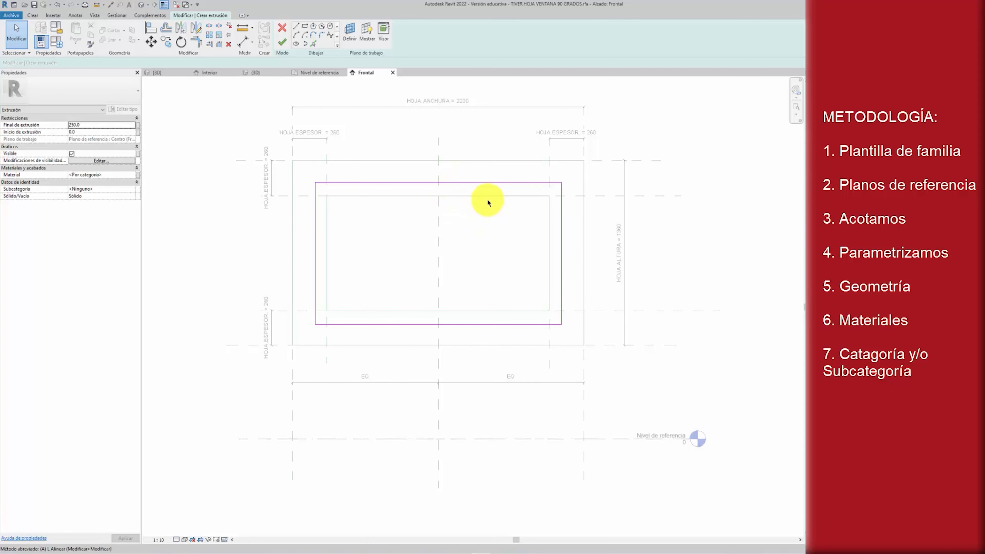
{"action": "key", "text": "l"}
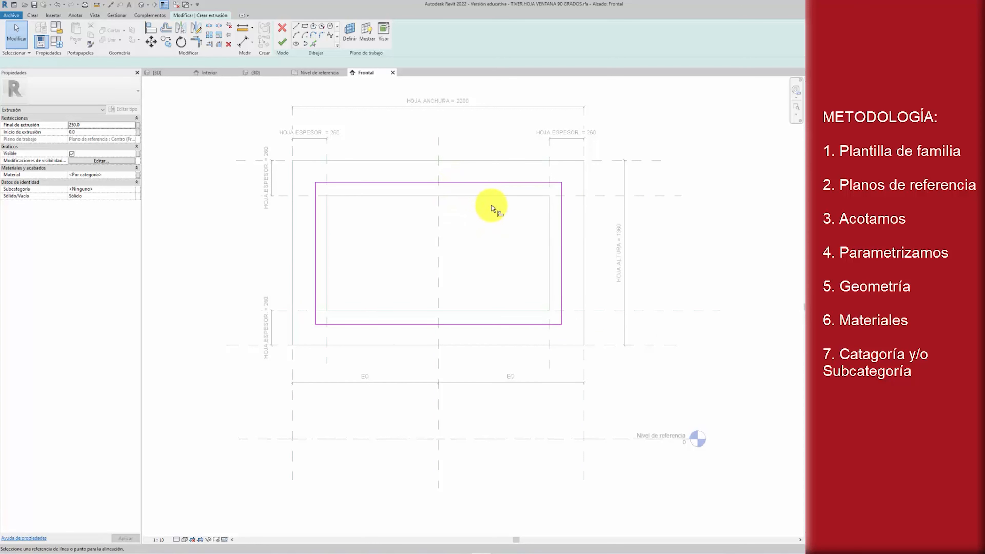
{"action": "left_click", "coordinate": [503, 185]}
{"action": "left_click", "coordinate": [549, 187]}
{"action": "left_click", "coordinate": [562, 238]}
{"action": "left_click", "coordinate": [565, 310]}
{"action": "left_click", "coordinate": [500, 324]}
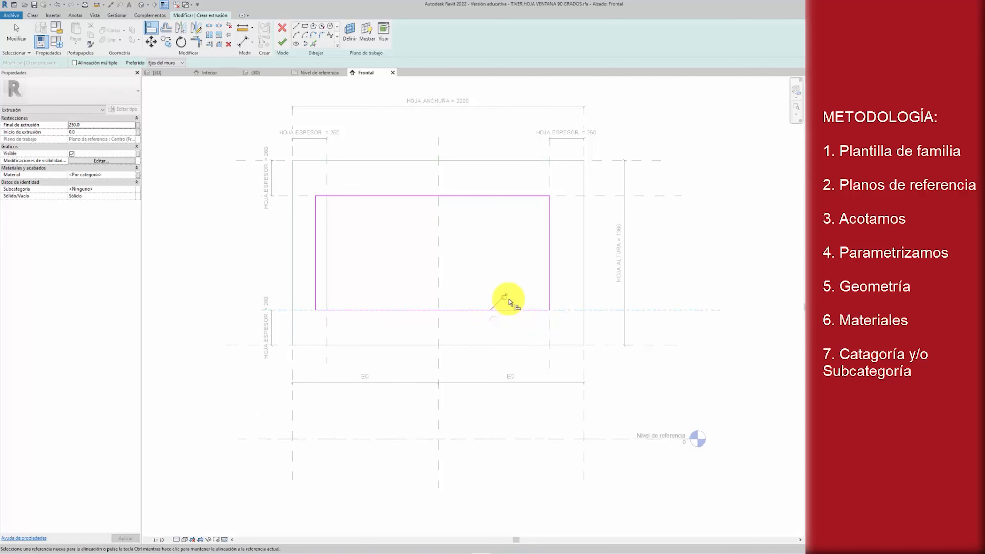
{"action": "left_click", "coordinate": [327, 295]}
{"action": "left_click", "coordinate": [316, 277]}
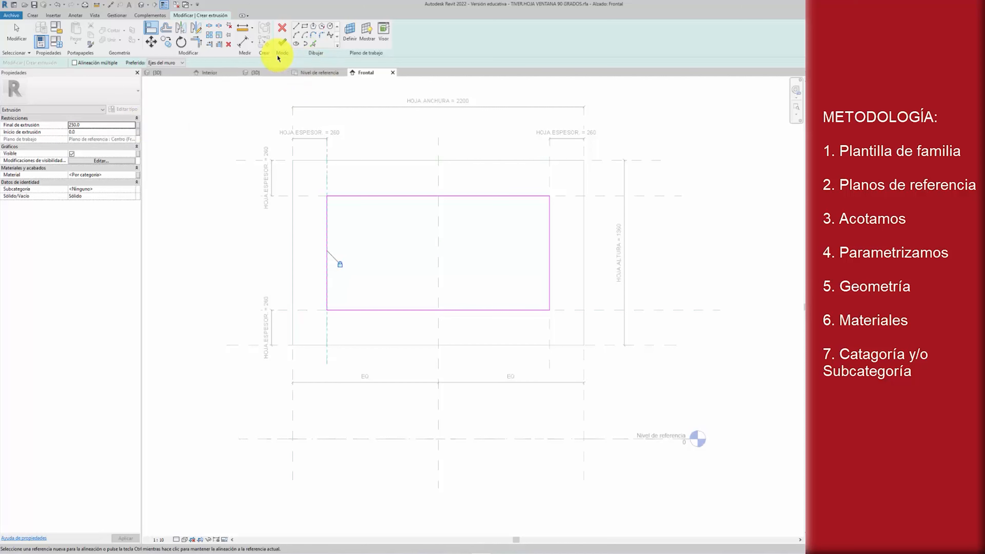
{"action": "left_click", "coordinate": [286, 43]}
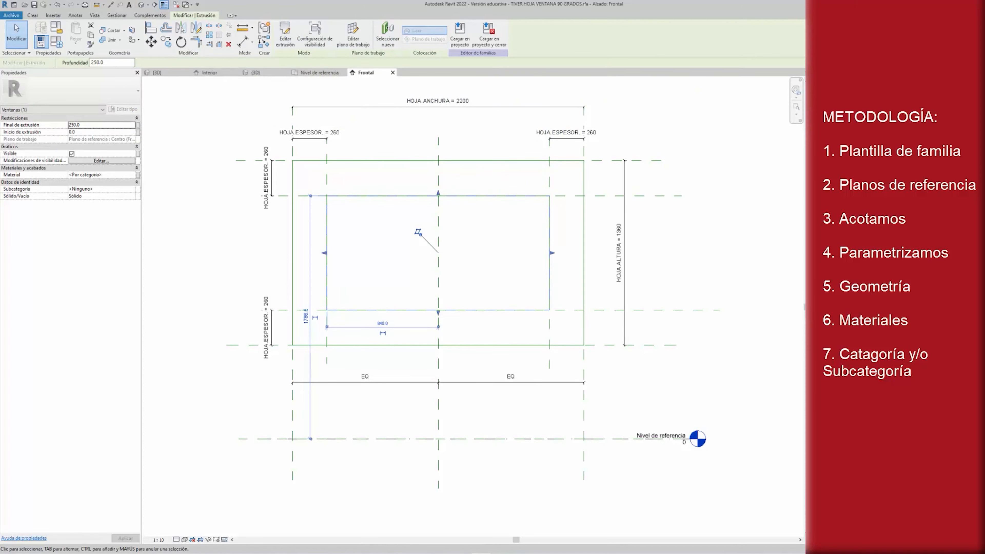
- In the Nivel de referencia plan, stretch the glass extrusion into the frame to a depth of about 115 mm
{"action": "double_click", "coordinate": [846, 94]}
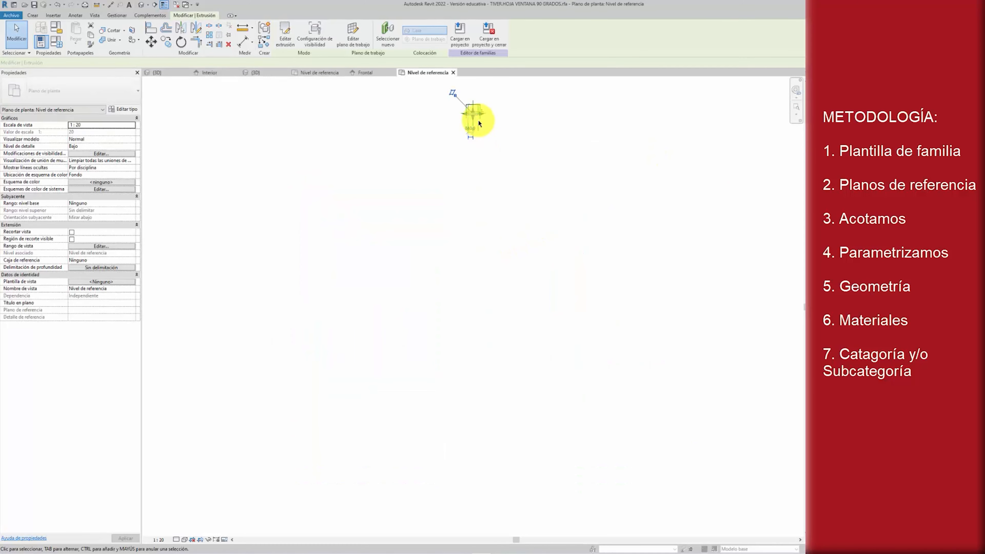
{"action": "scroll", "coordinate": [480, 129], "scroll_direction": "up", "scroll_amount": 5}
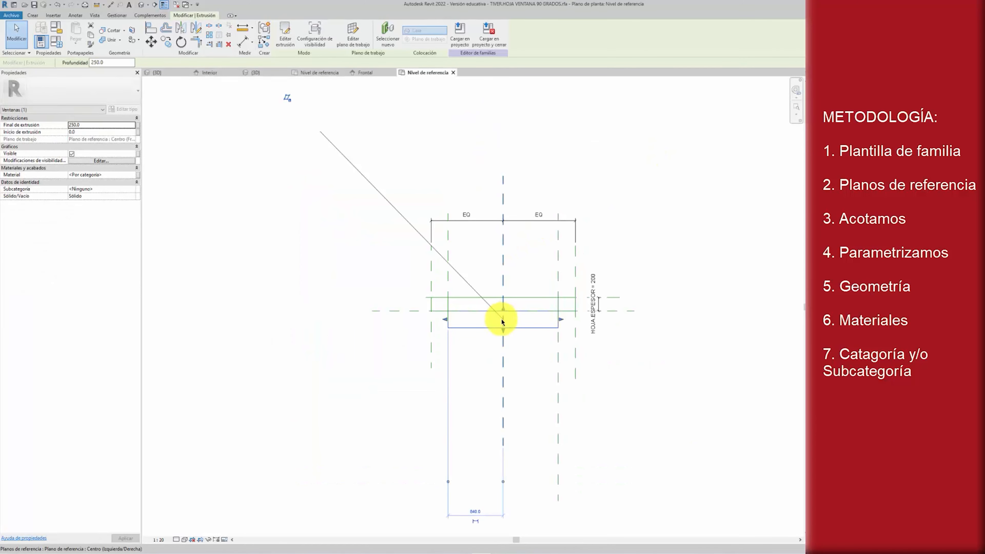
{"action": "scroll", "coordinate": [504, 339], "scroll_direction": "up", "scroll_amount": 3}
{"action": "left_click_drag", "start_coordinate": [509, 337], "coordinate": [519, 258]}
{"action": "scroll", "coordinate": [571, 325], "scroll_direction": "down", "scroll_amount": 4}
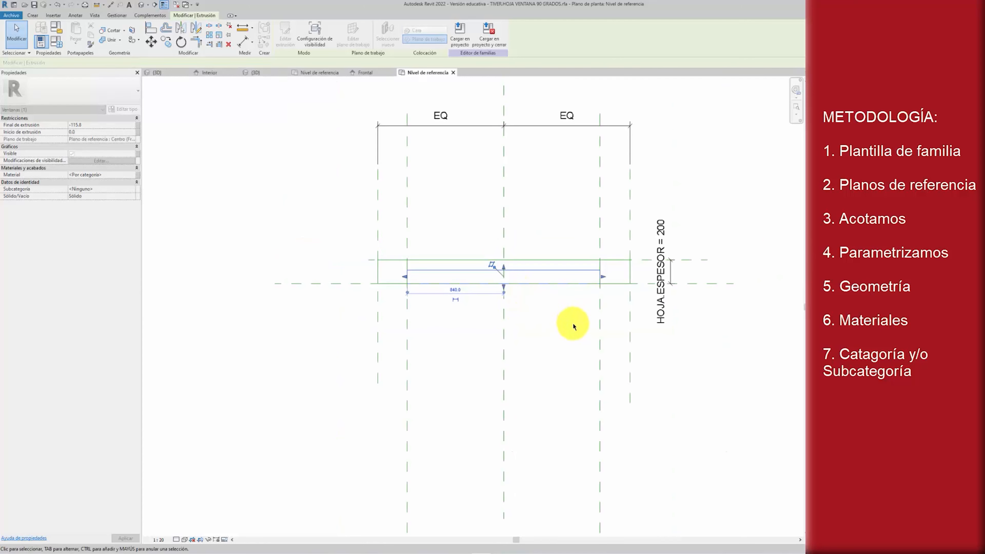
{"action": "left_click", "coordinate": [473, 317]}
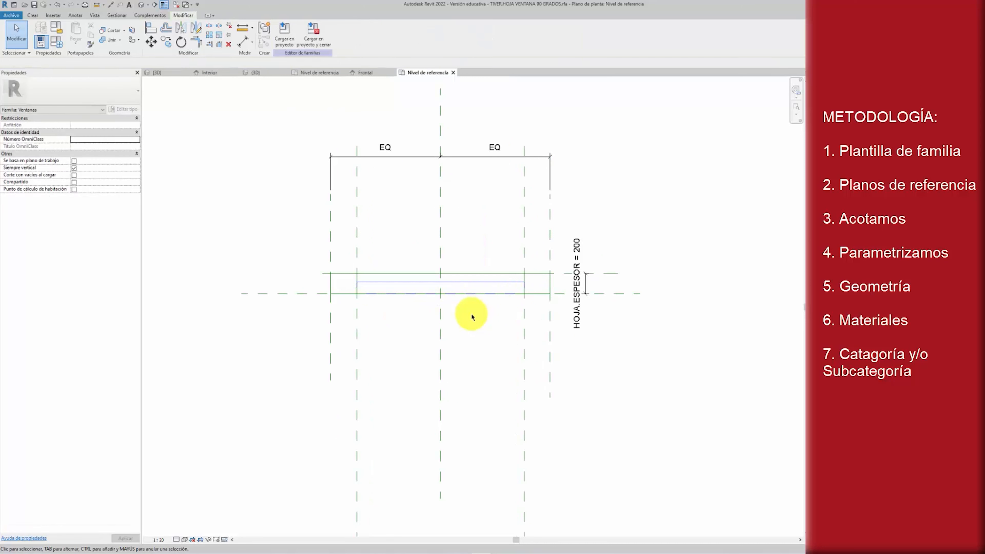
- Draw a horizontal reference plane within the frame's thickness, about 101 mm from the Centro (Frontal/Posterior) plane
{"action": "key", "text": "r"}
{"action": "key", "text": "p"}
{"action": "left_click", "coordinate": [276, 283]}
{"action": "left_click", "coordinate": [660, 282]}
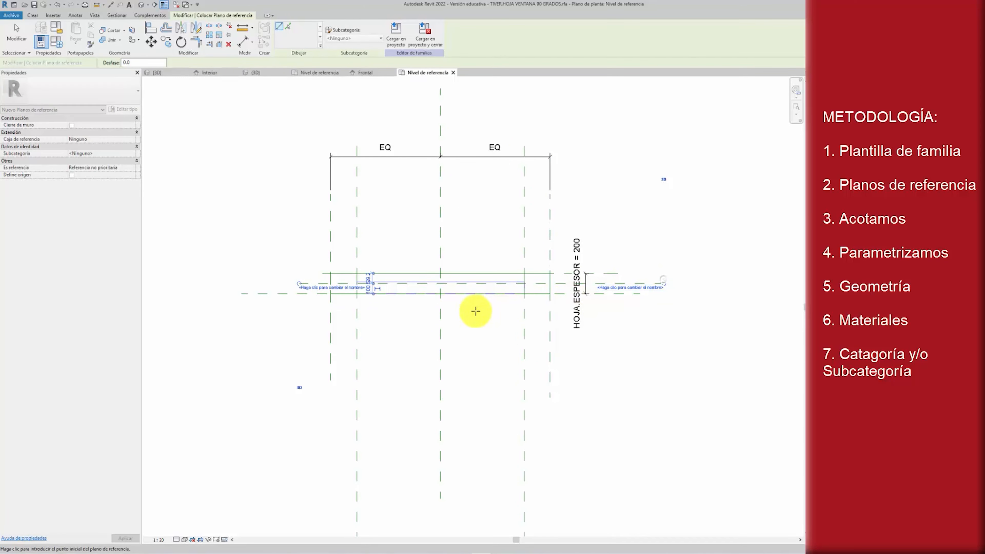
{"action": "scroll", "coordinate": [465, 308], "scroll_direction": "up", "scroll_amount": 2}
{"action": "key", "text": "Escape"}
{"action": "key", "text": "Escape"}
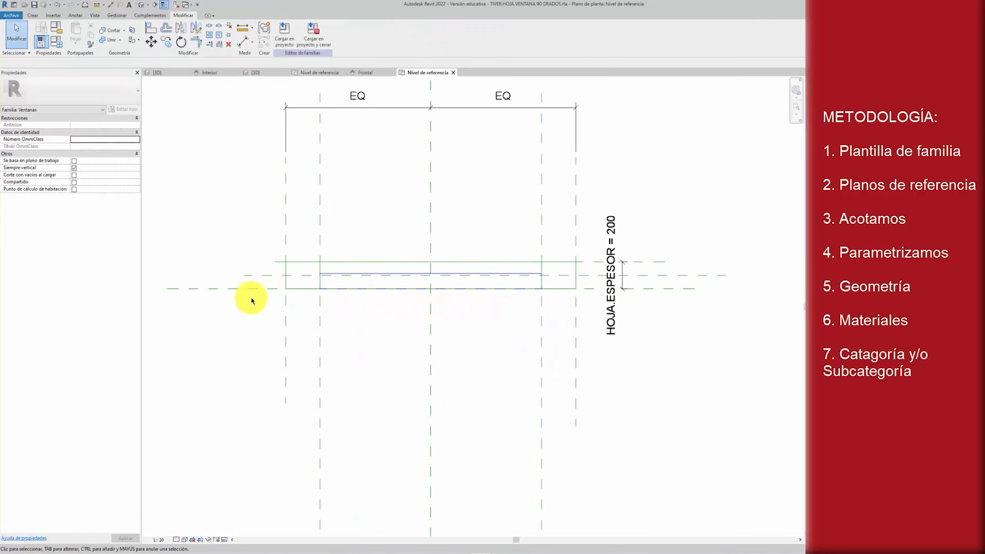
- Dimension from the central plane to the new reference plane and label it with a new type parameter CRISTAL.ESPESOR
{"action": "key", "text": "d"}
{"action": "key", "text": "i"}
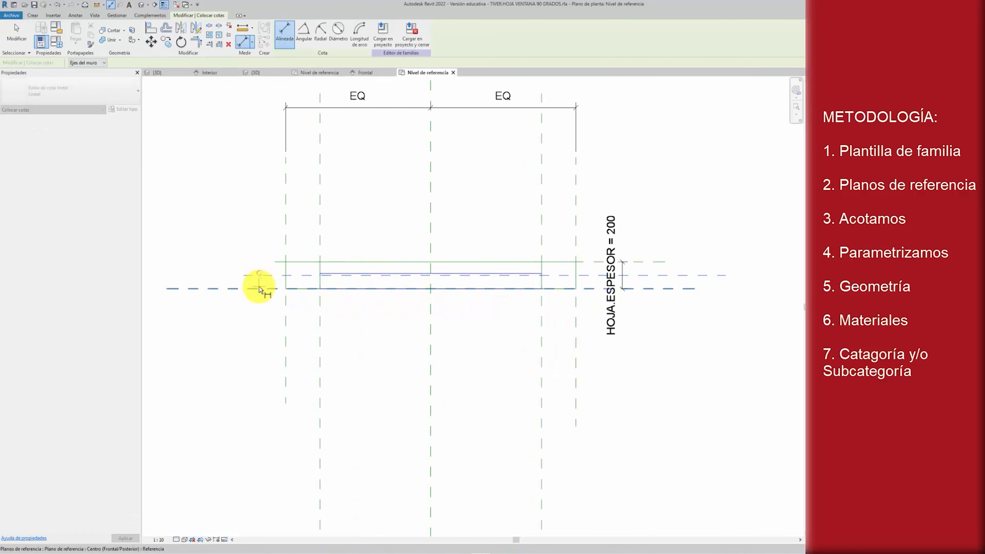
{"action": "left_click", "coordinate": [258, 282]}
{"action": "key", "text": "Escape"}
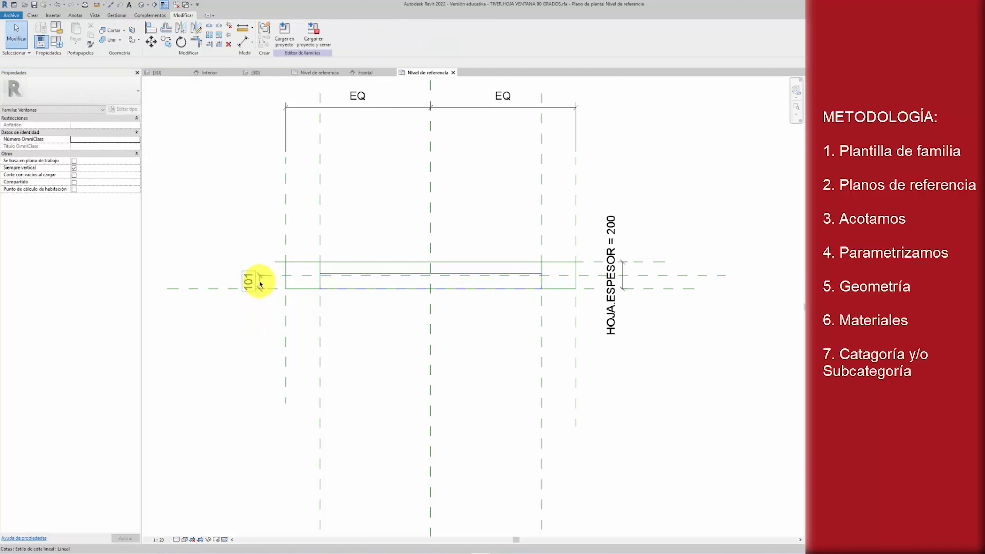
{"action": "left_click", "coordinate": [356, 34]}
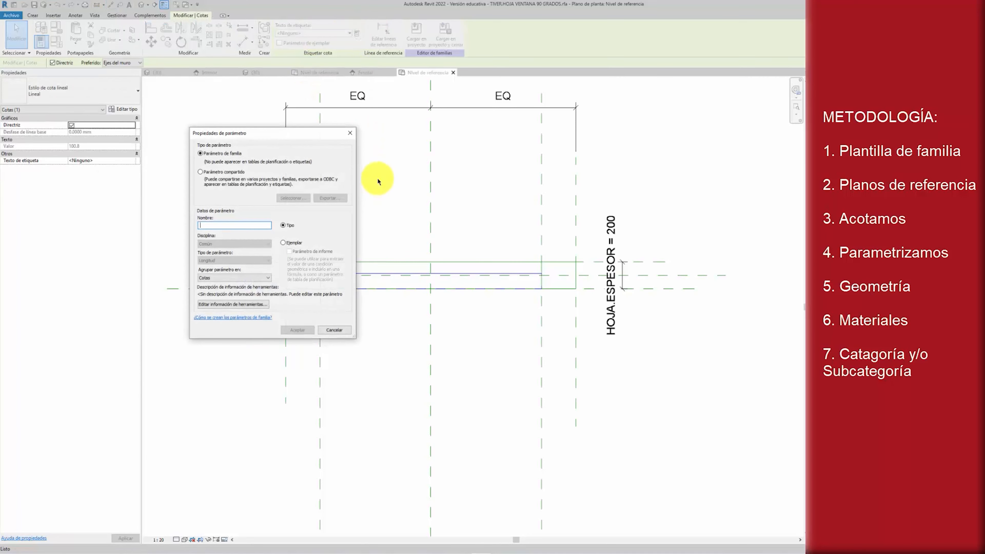
{"action": "type", "text": "CRISTAL.ESPESOR"}
{"action": "left_click", "coordinate": [298, 330]}
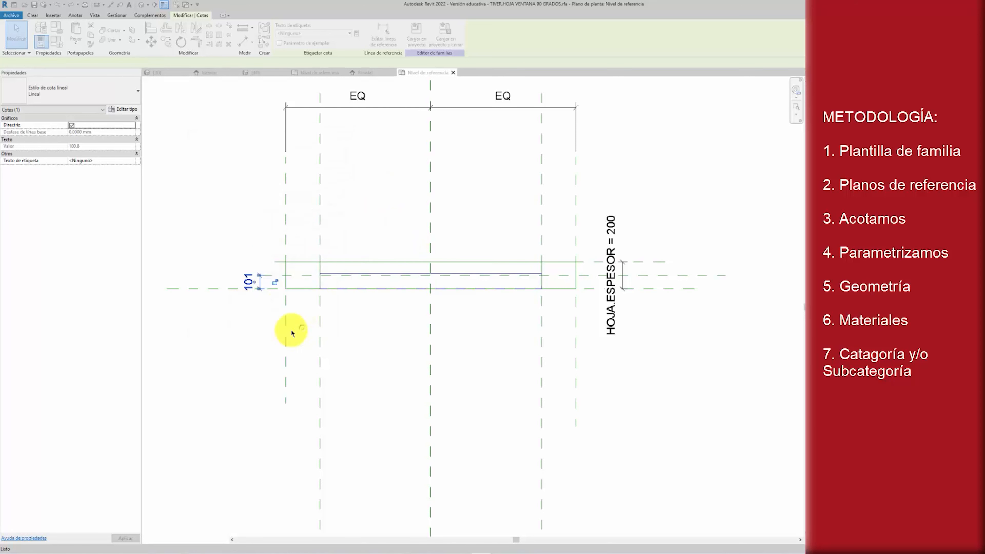
- Stretch the glass extrusion's inner face onto the reference plane controlled by CRISTAL.ESPESOR
{"action": "scroll", "coordinate": [253, 289], "scroll_direction": "up", "scroll_amount": 4}
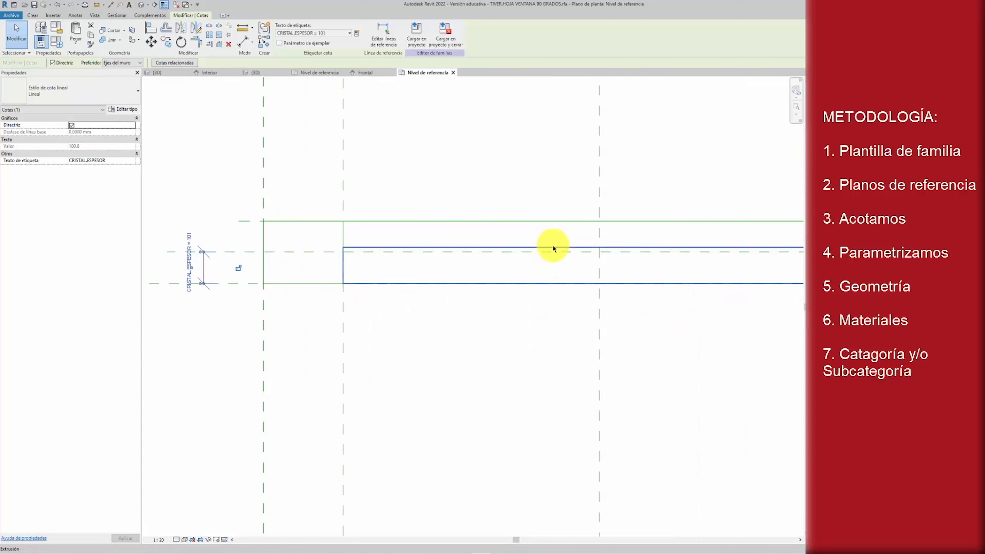
{"action": "left_click", "coordinate": [558, 247]}
{"action": "left_click_drag", "start_coordinate": [599, 247], "coordinate": [589, 252]}
{"action": "left_click", "coordinate": [500, 239]}
{"action": "scroll", "coordinate": [546, 273], "scroll_direction": "down", "scroll_amount": 2}
{"action": "middle_click_drag", "start_coordinate": [610, 298], "coordinate": [542, 298]}
{"action": "key", "text": "Escape"}
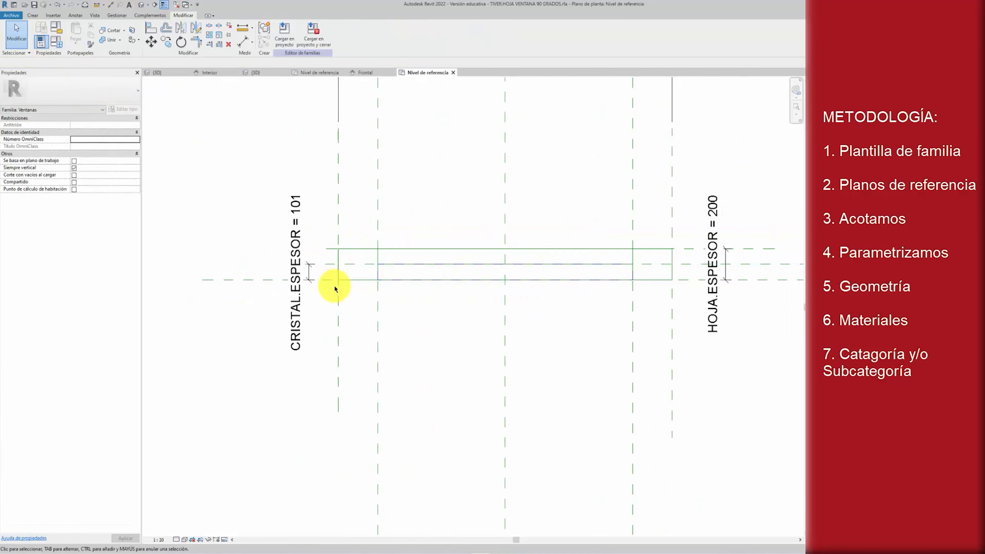
{"action": "scroll", "coordinate": [380, 293], "scroll_direction": "down", "scroll_amount": 2}
{"action": "middle_click_drag", "start_coordinate": [450, 316], "coordinate": [395, 312]}
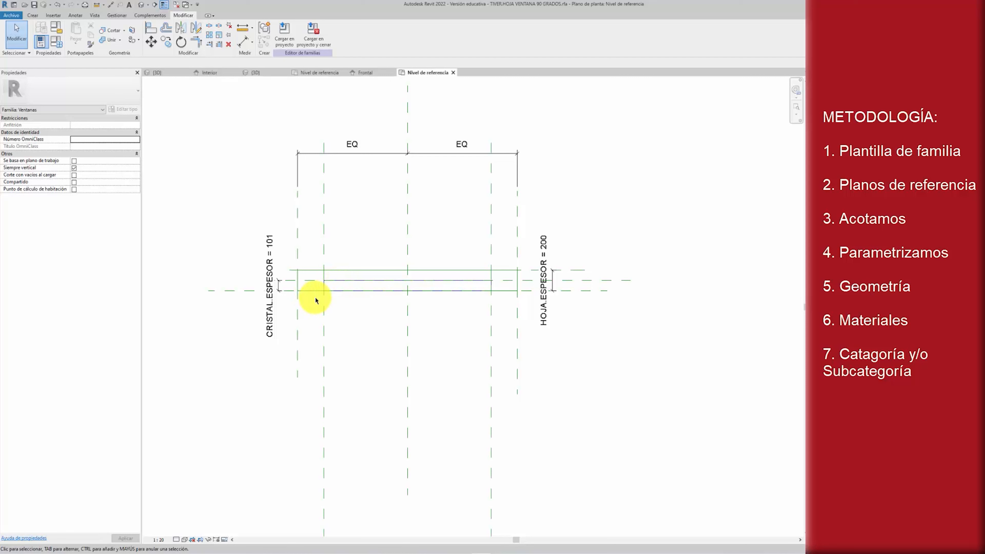
{"action": "scroll", "coordinate": [278, 281], "scroll_direction": "up", "scroll_amount": 2}
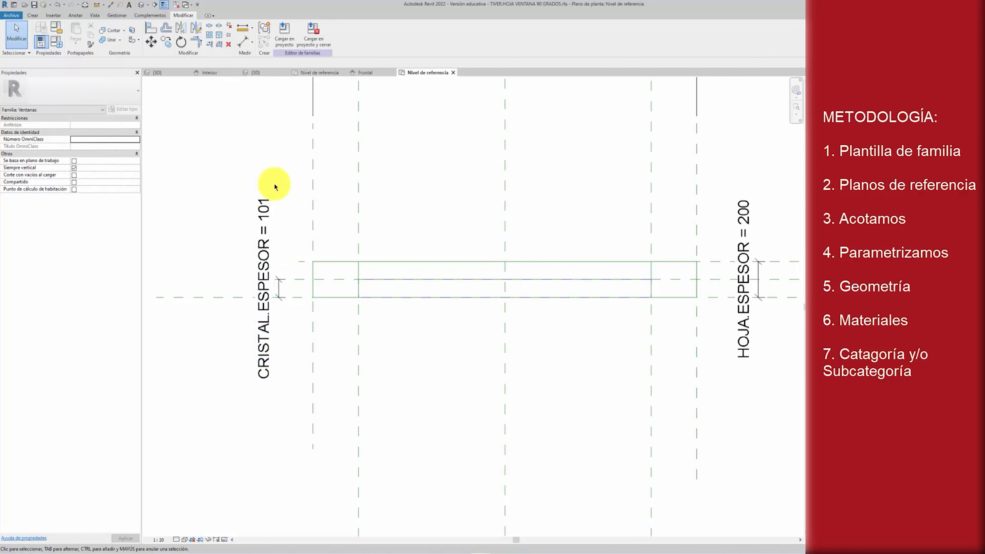
- In the 3D view, assign the glass extrusion to the Cristal subcategory
{"action": "scroll", "coordinate": [584, 272], "scroll_direction": "down", "scroll_amount": 2}
{"action": "middle_click_drag", "start_coordinate": [547, 296], "coordinate": [484, 286]}
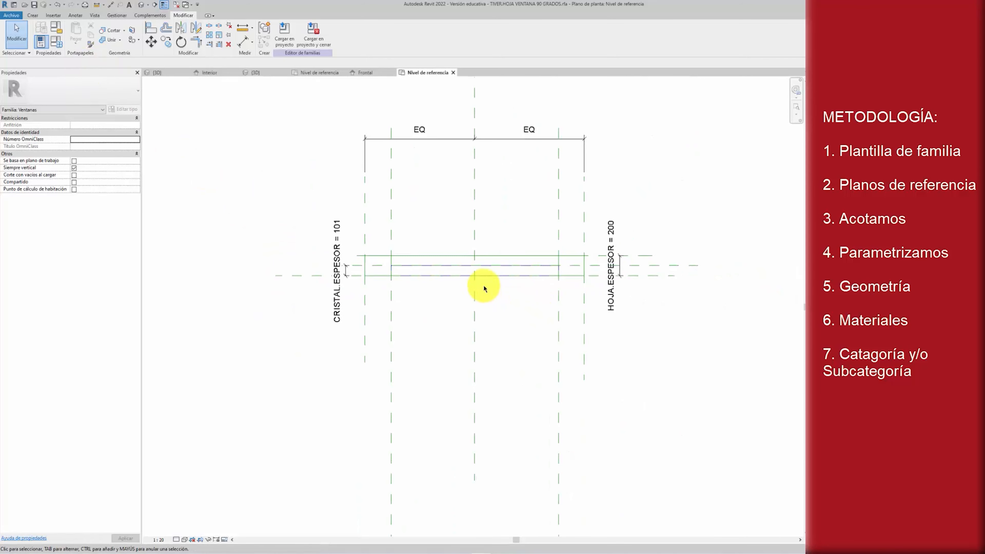
{"action": "scroll", "coordinate": [484, 287], "scroll_direction": "down", "scroll_amount": 1}
{"action": "key", "text": "ctrl+Tab"}
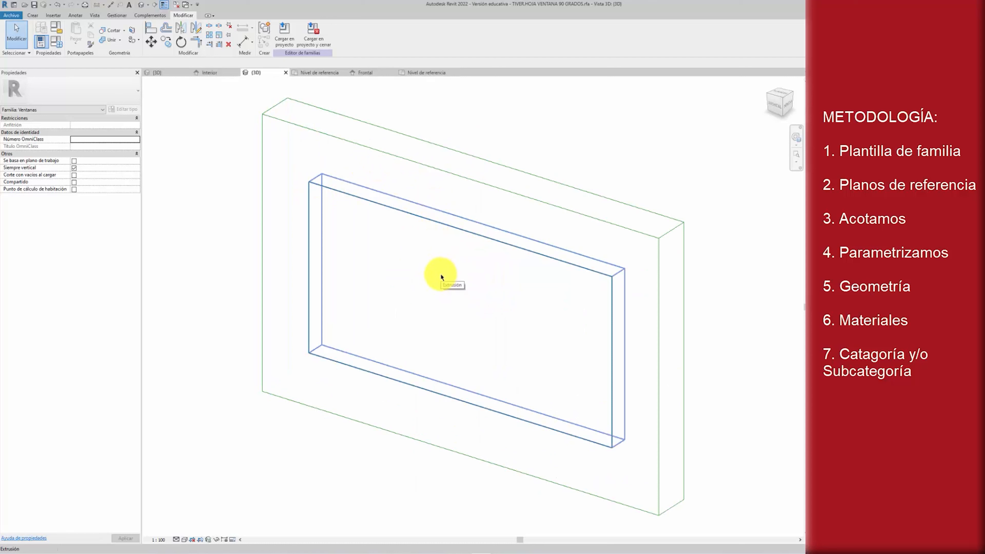
{"action": "left_click", "coordinate": [440, 275]}
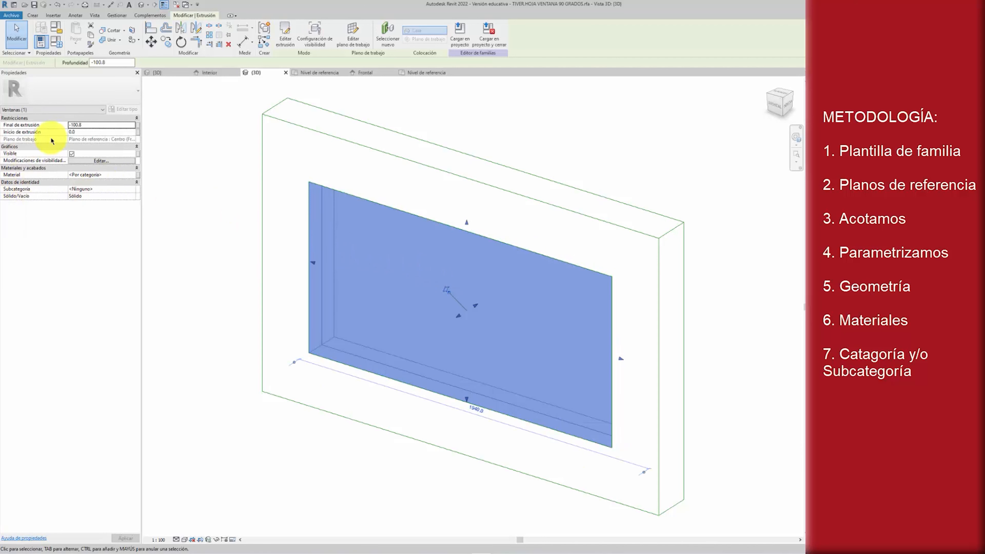
{"action": "left_click", "coordinate": [117, 190]}
{"action": "left_click", "coordinate": [131, 189]}
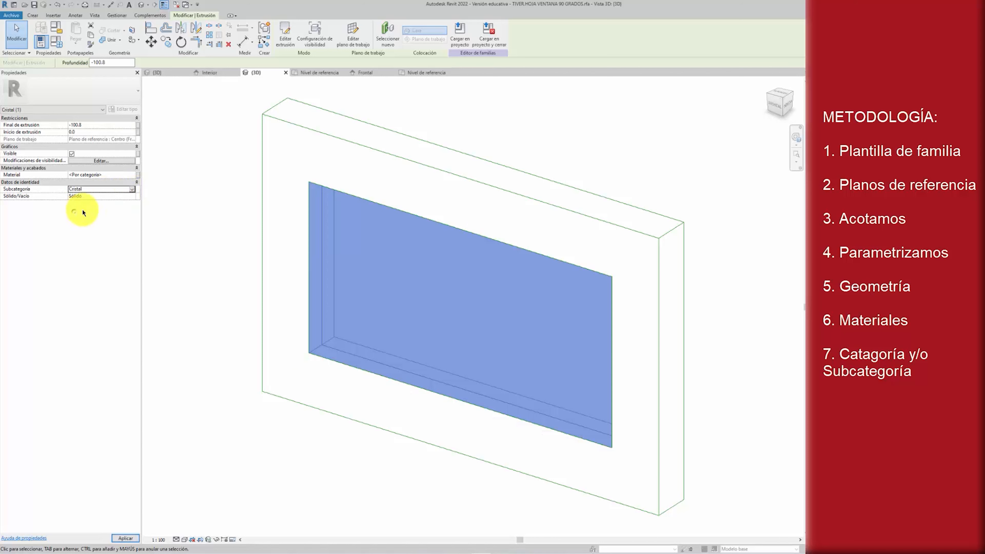
{"action": "left_click", "coordinate": [396, 260]}
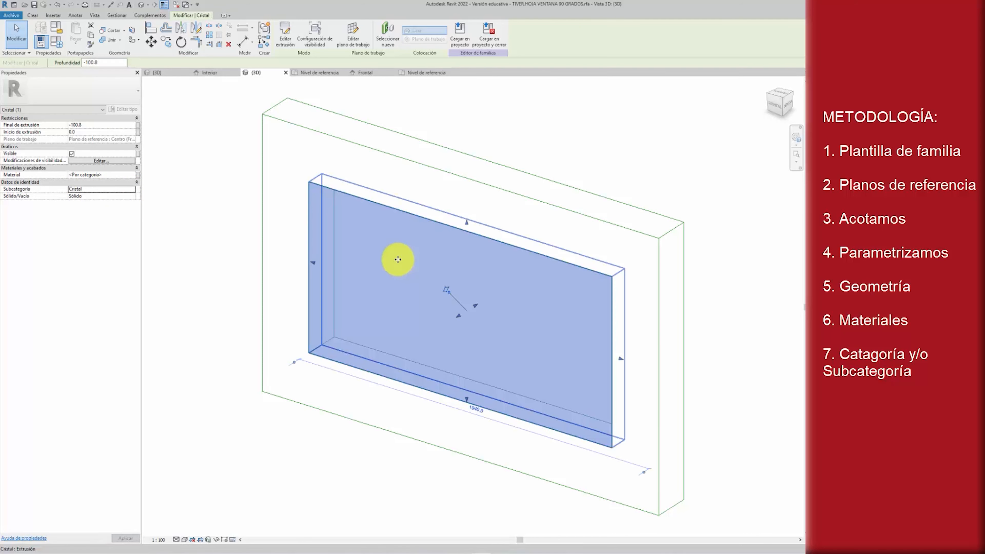
{"action": "left_click", "coordinate": [205, 262]}
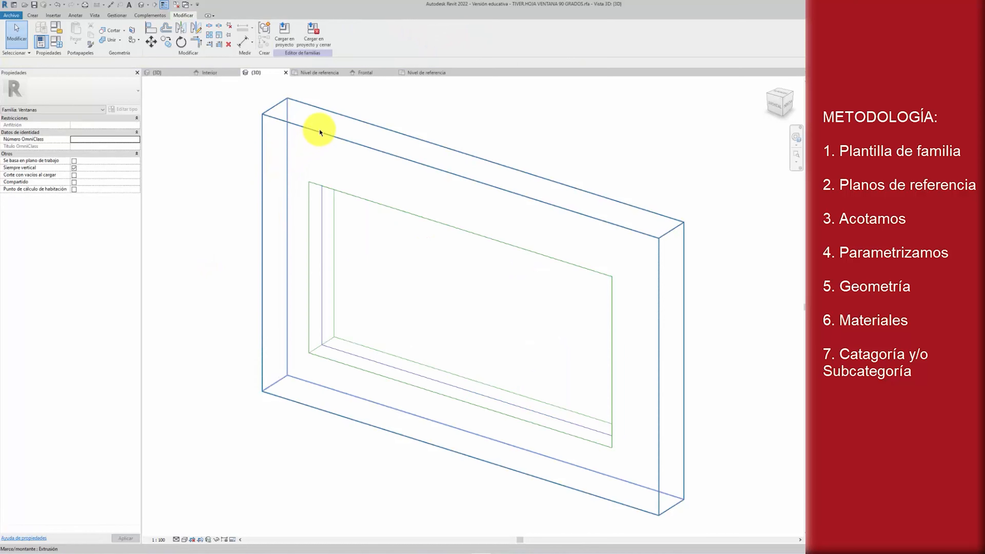
- Examine the frame extrusion's material and subcategory properties, and review the parameters in the family types
{"action": "left_click", "coordinate": [319, 132]}
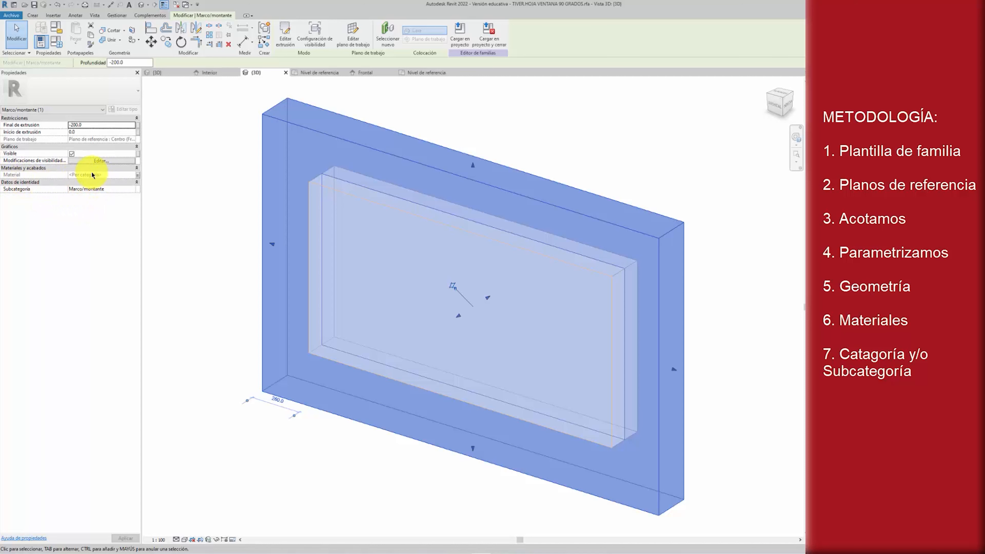
{"action": "left_click", "coordinate": [56, 41]}
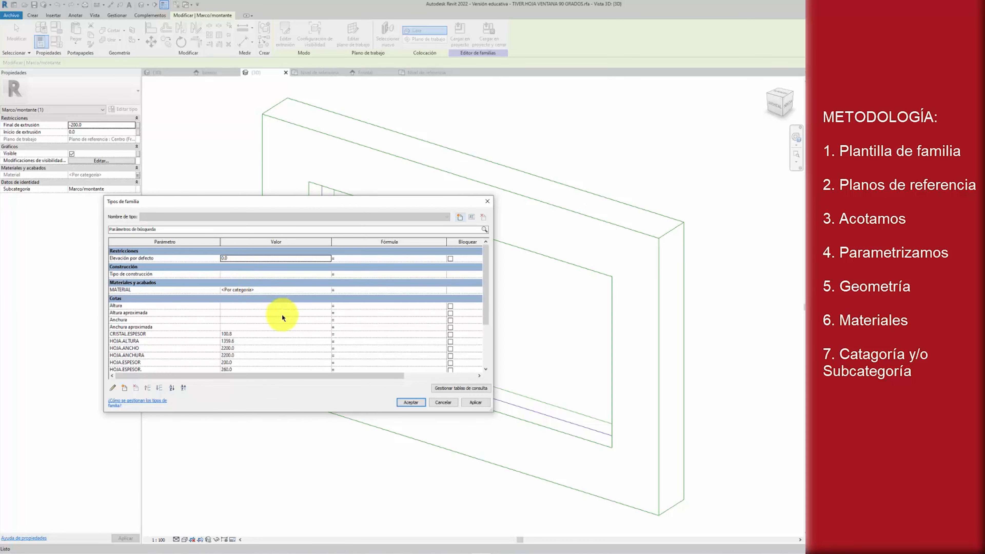
{"action": "left_click", "coordinate": [410, 402]}
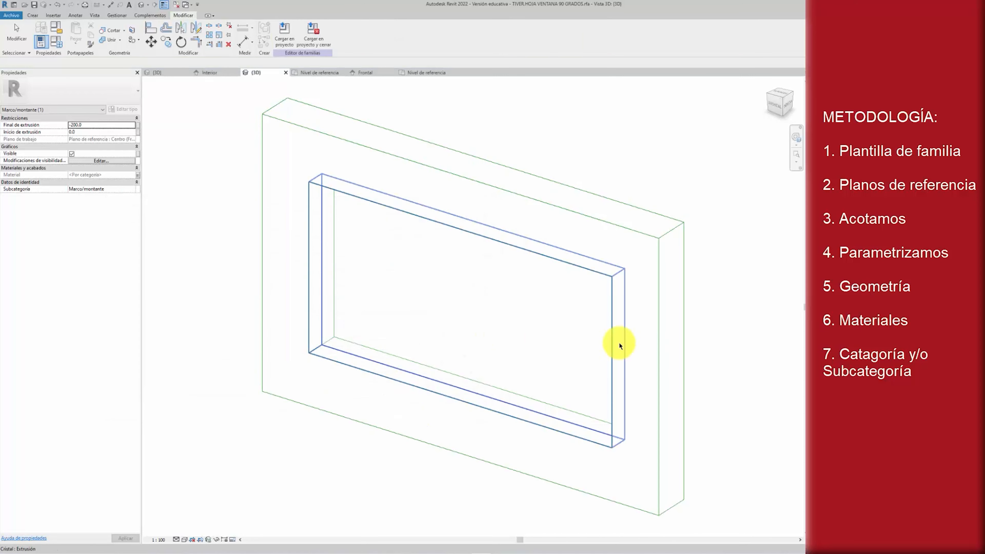